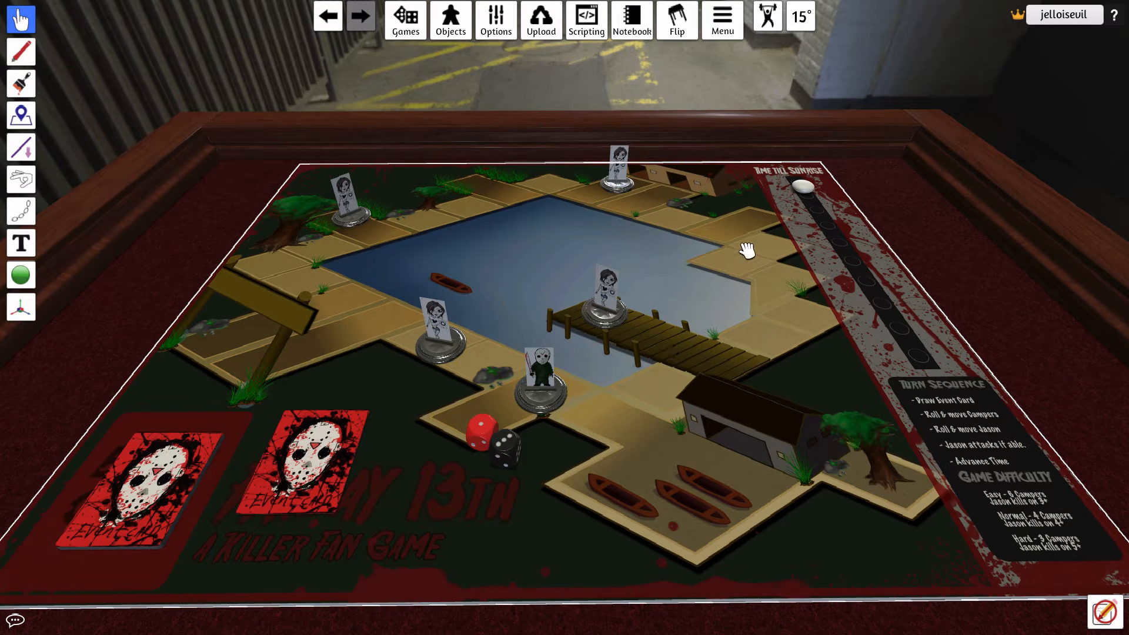
- Move the Jason piece to the space beside the boathouse and return it to its starting space
drag(711, 319, 711, 319)
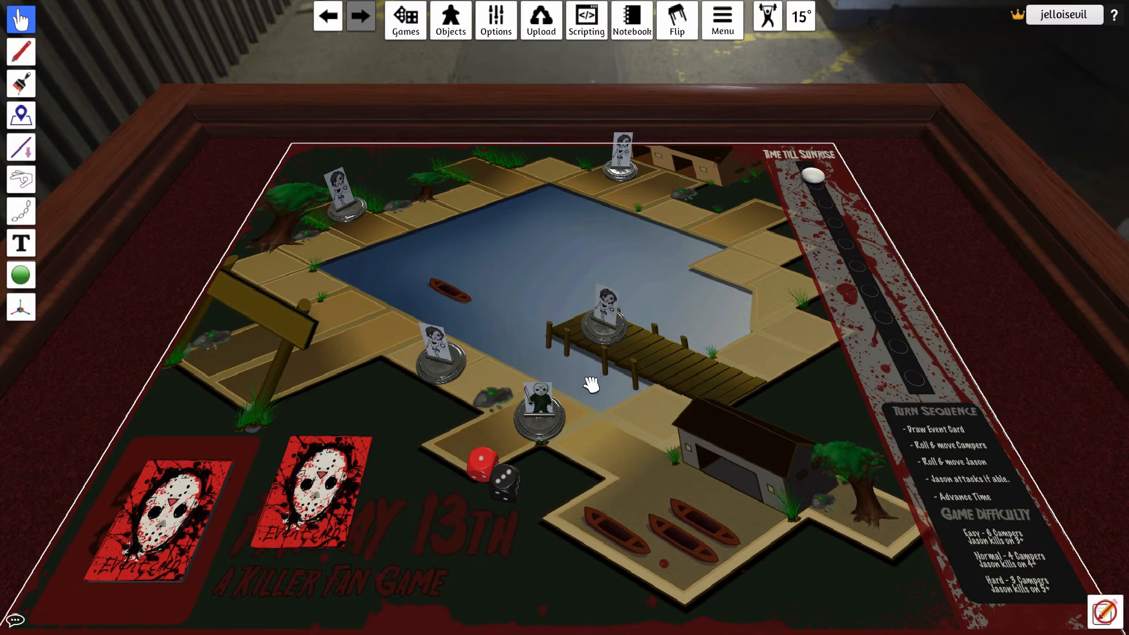
drag(587, 385, 661, 386)
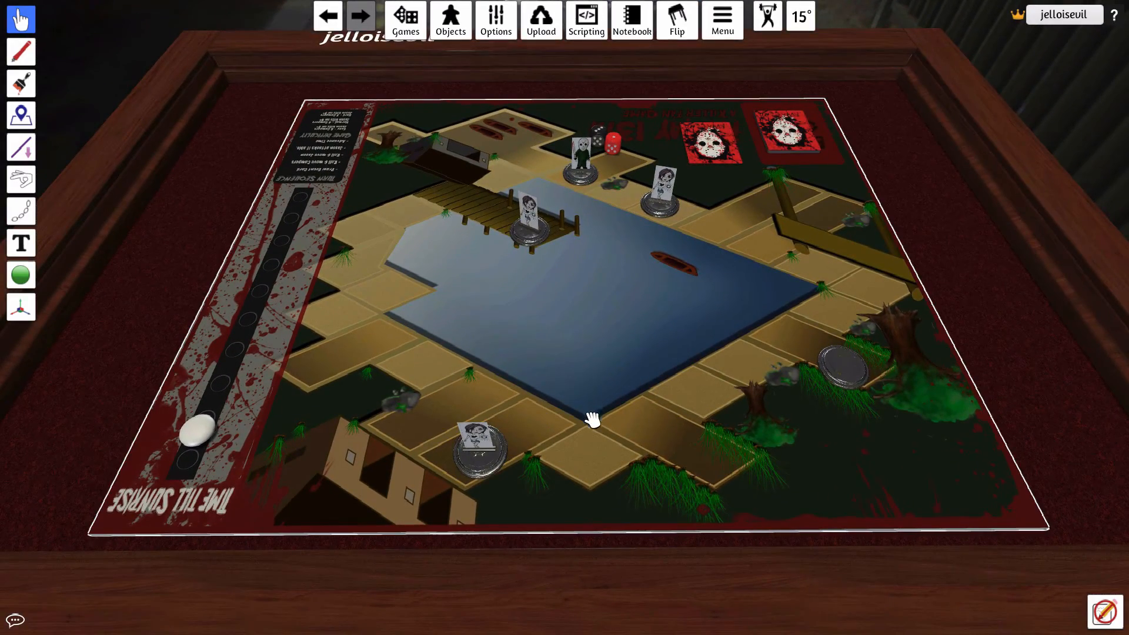
drag(579, 428, 673, 420)
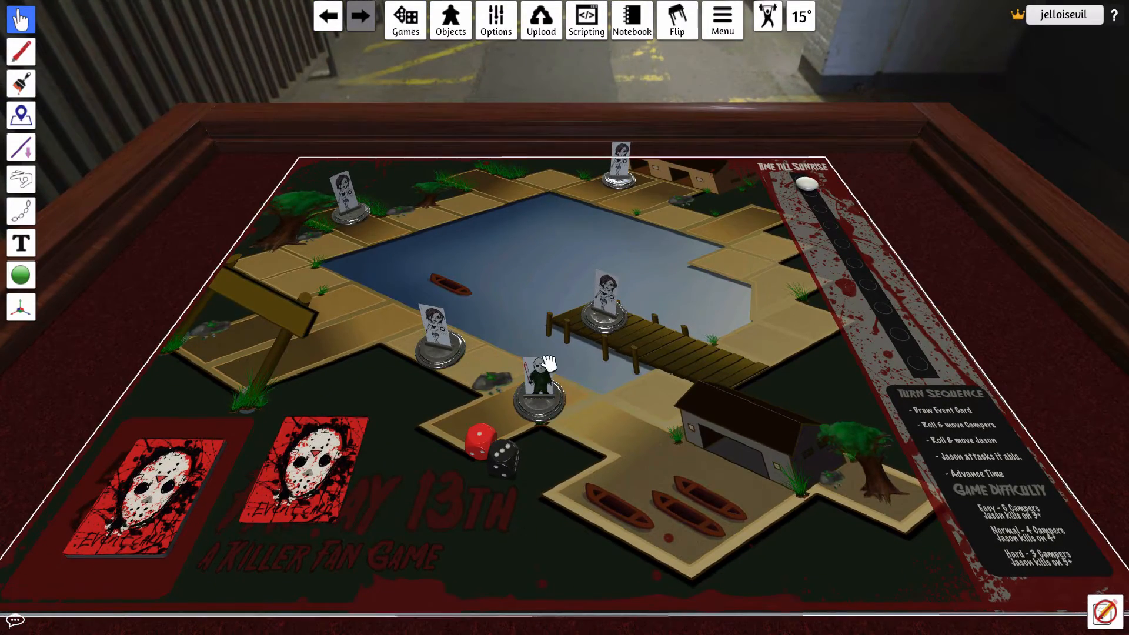
drag(543, 384, 610, 406)
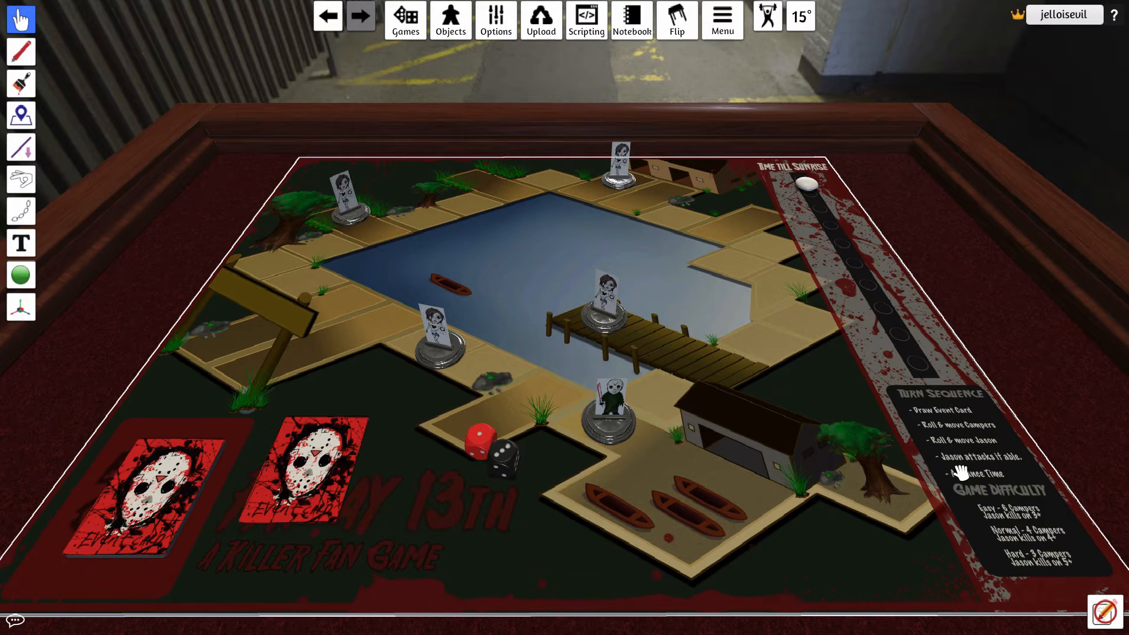
drag(620, 414, 547, 391)
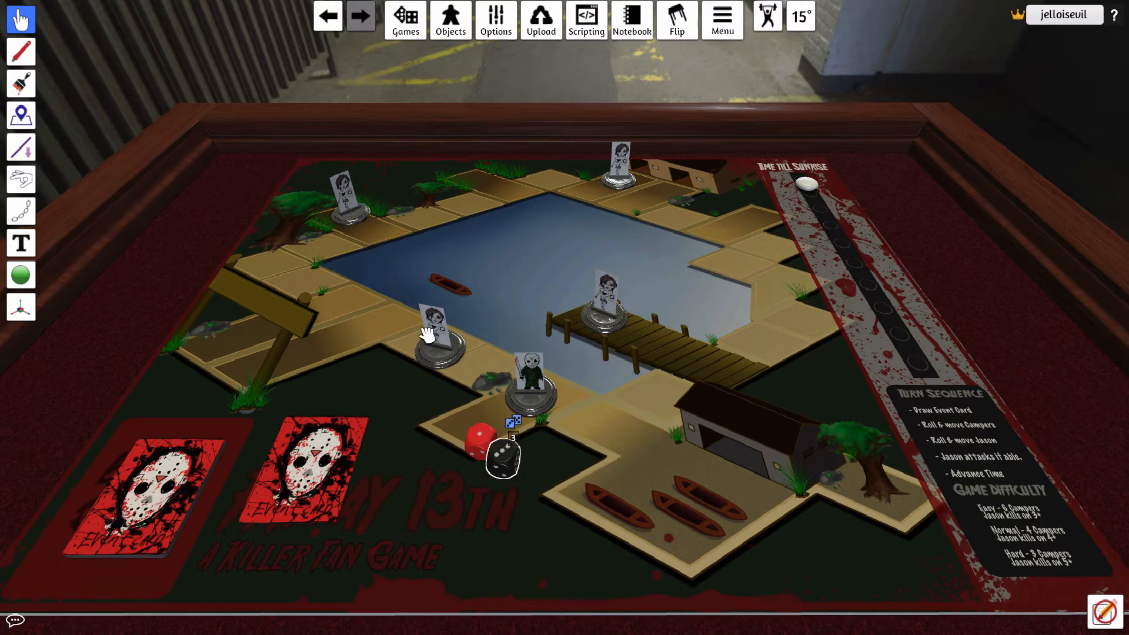
- Move the camper nearest Jason to the space by the wooden sign and roll the red die
drag(436, 331, 253, 357)
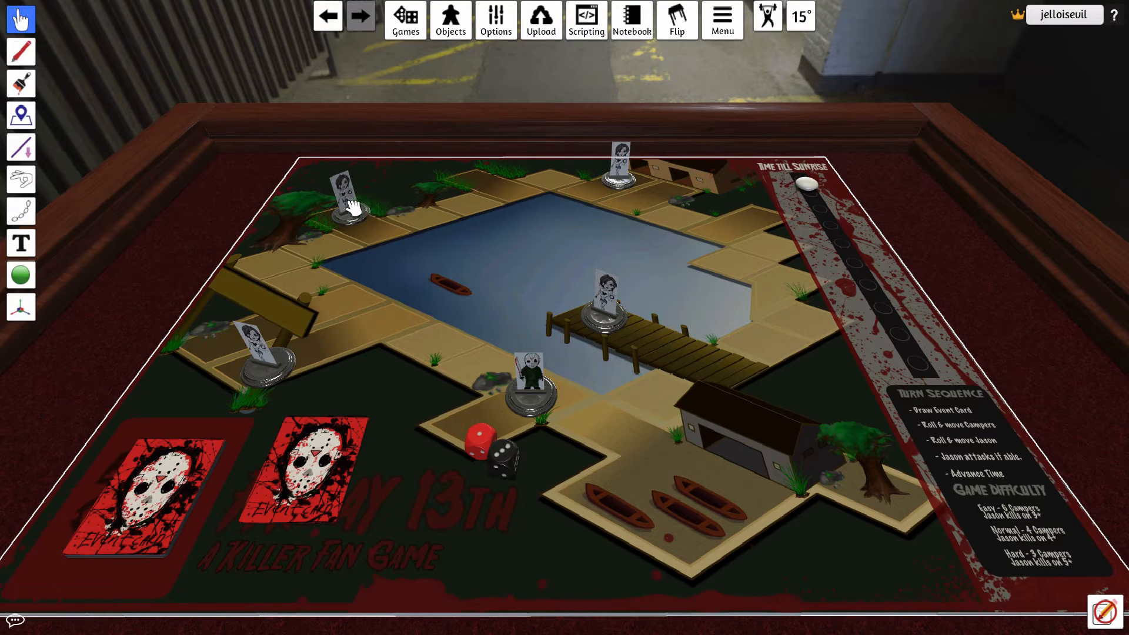
drag(479, 441, 477, 441)
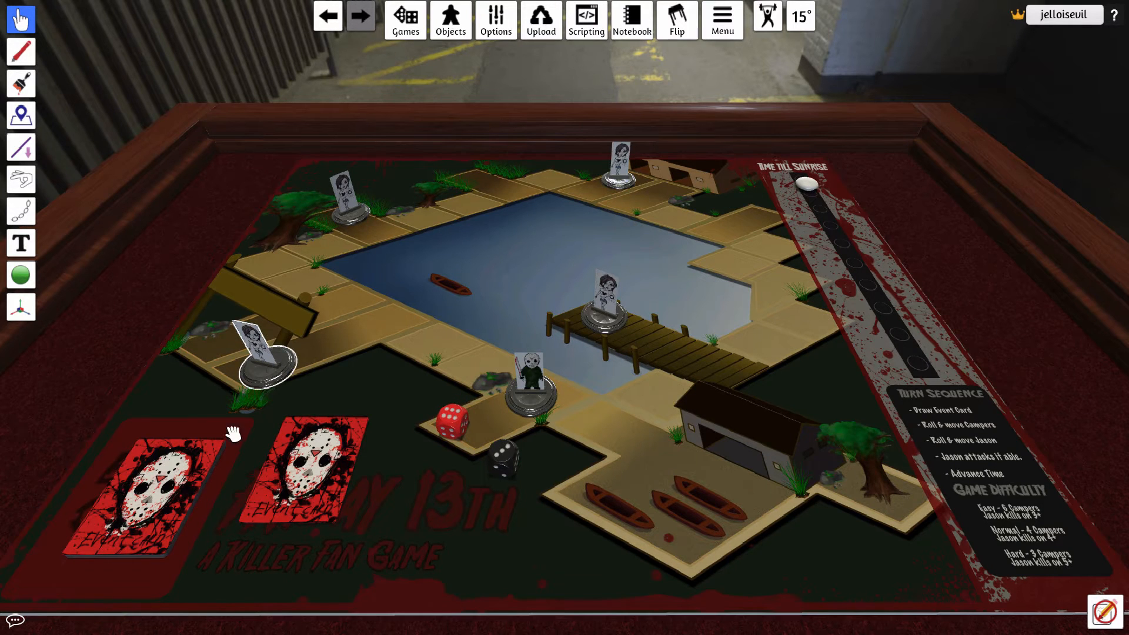
- Draw the top event card onto the discard pile, flip the pile to read it, and turn it face down again
drag(212, 471, 318, 470)
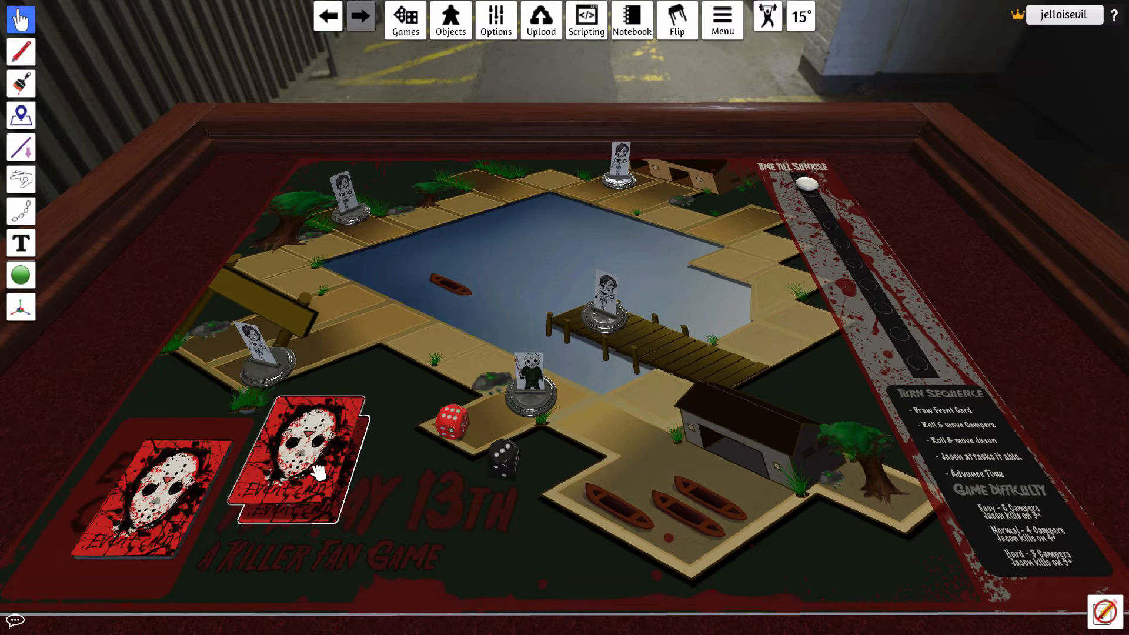
key(f)
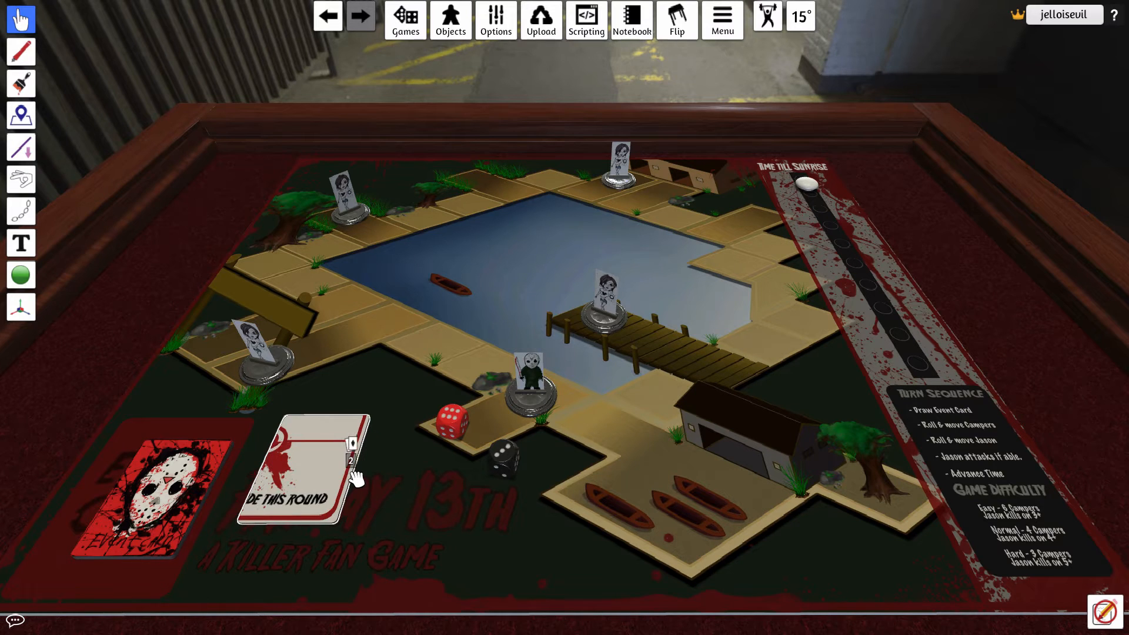
key(f)
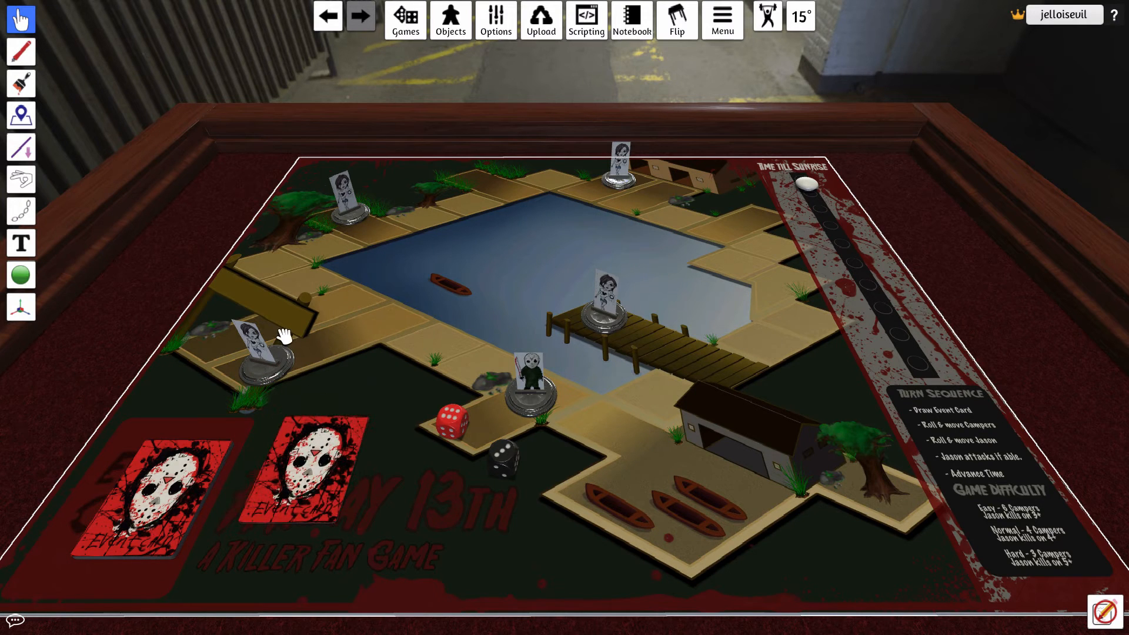
- Return the camper from the sign to the lakeside path, place Jason beside it, and roll the red die for the attack
drag(259, 359, 429, 349)
drag(538, 397, 507, 350)
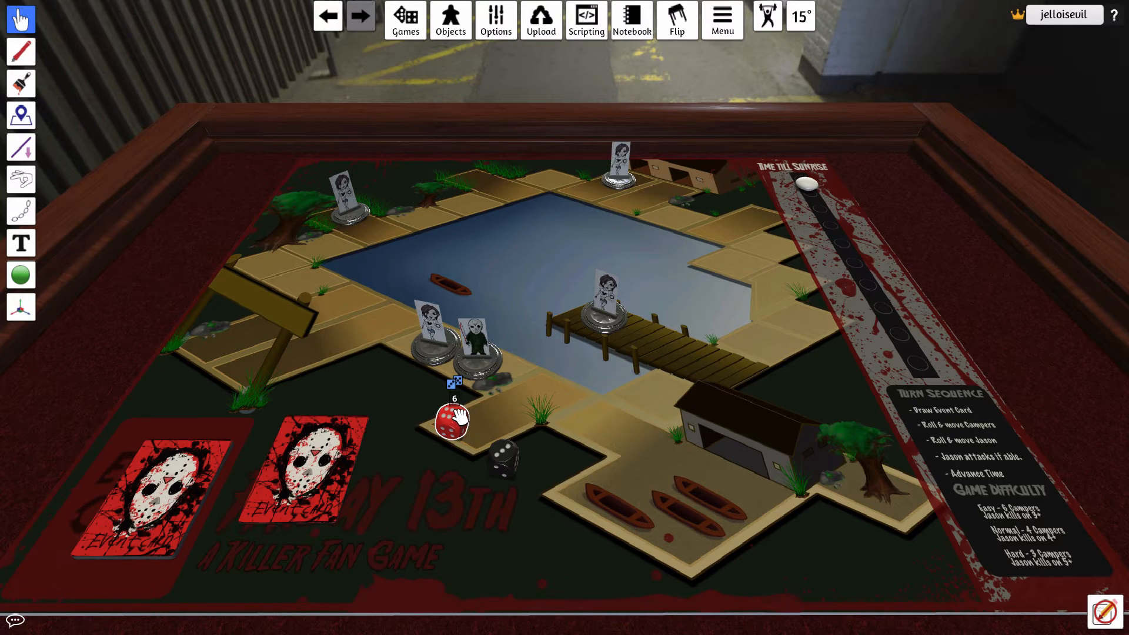
key(r)
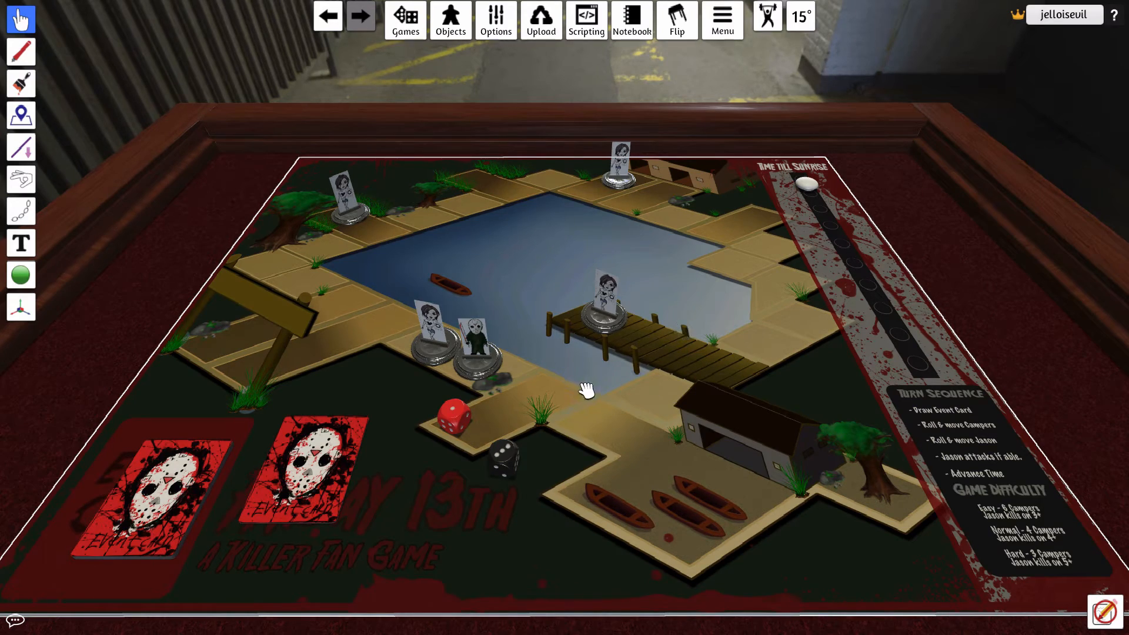
- Move the white time marker down the Time Till Sunrise track
scroll(584, 395, up, 2)
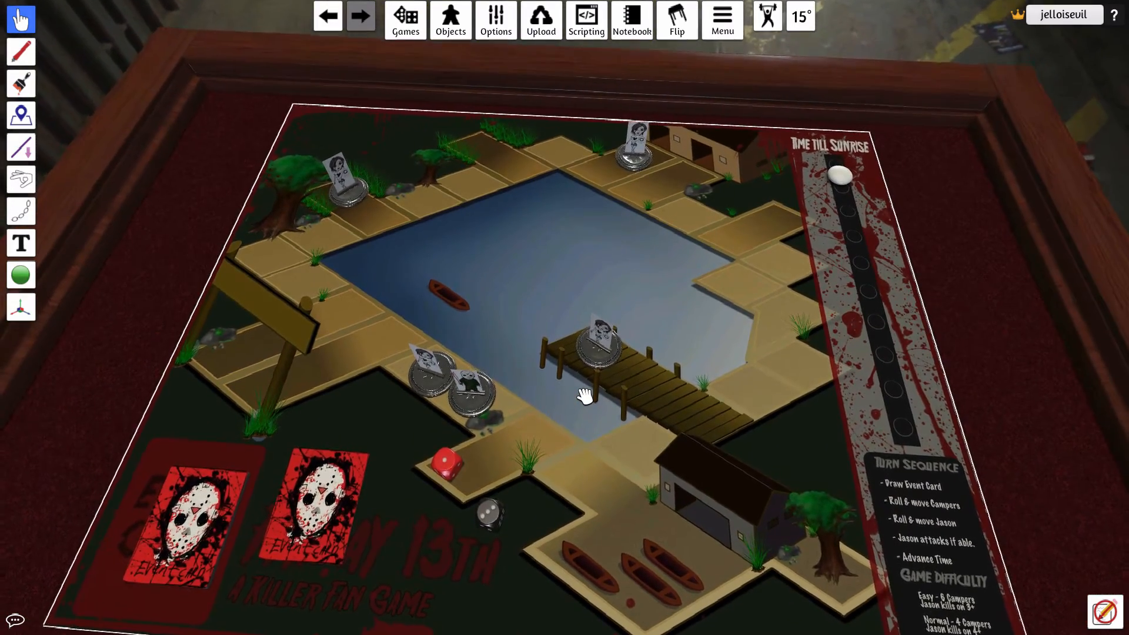
scroll(585, 396, up, 1)
scroll(585, 395, down, 2)
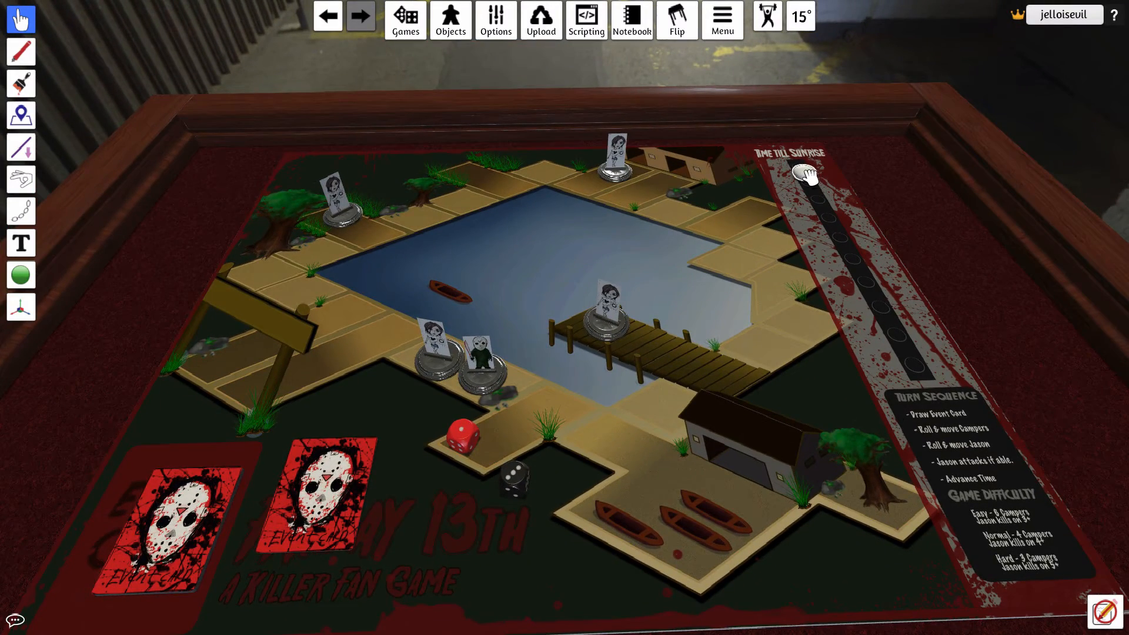
drag(807, 171, 888, 332)
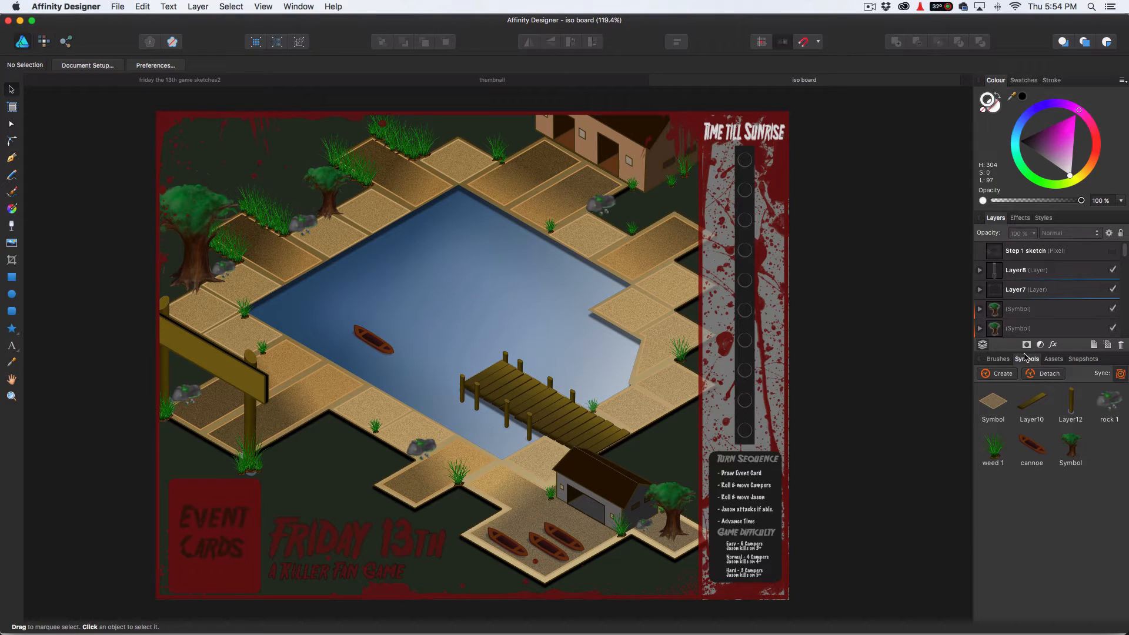
- In Affinity Designer, view the Friday 13th Assets, return to the symbols, and show the list of available Studio panels
click(1055, 360)
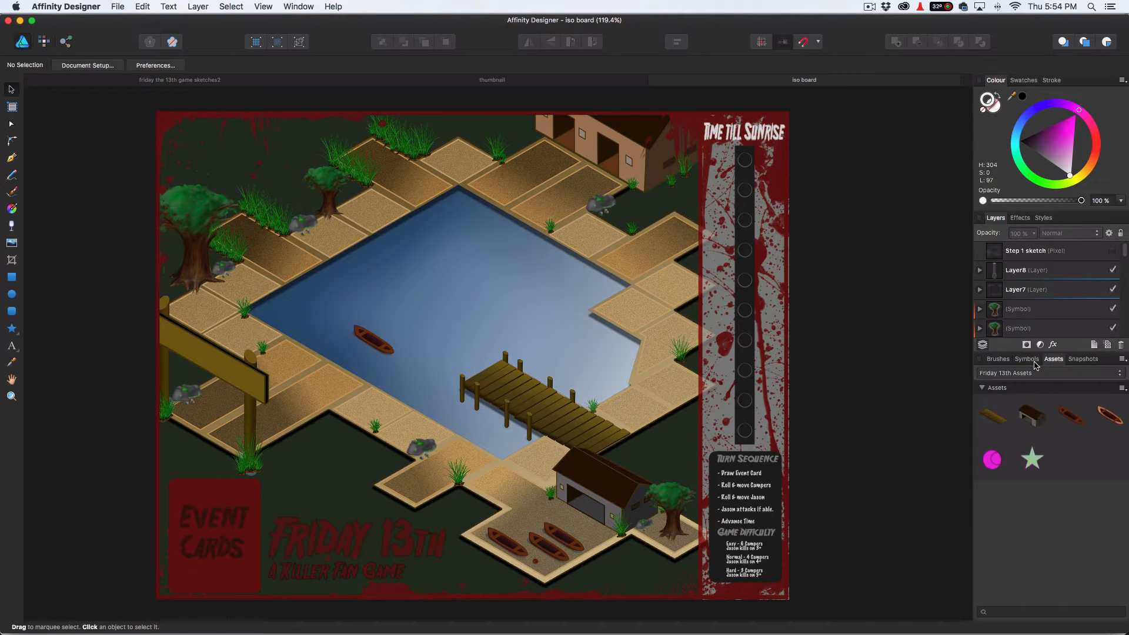
click(1027, 359)
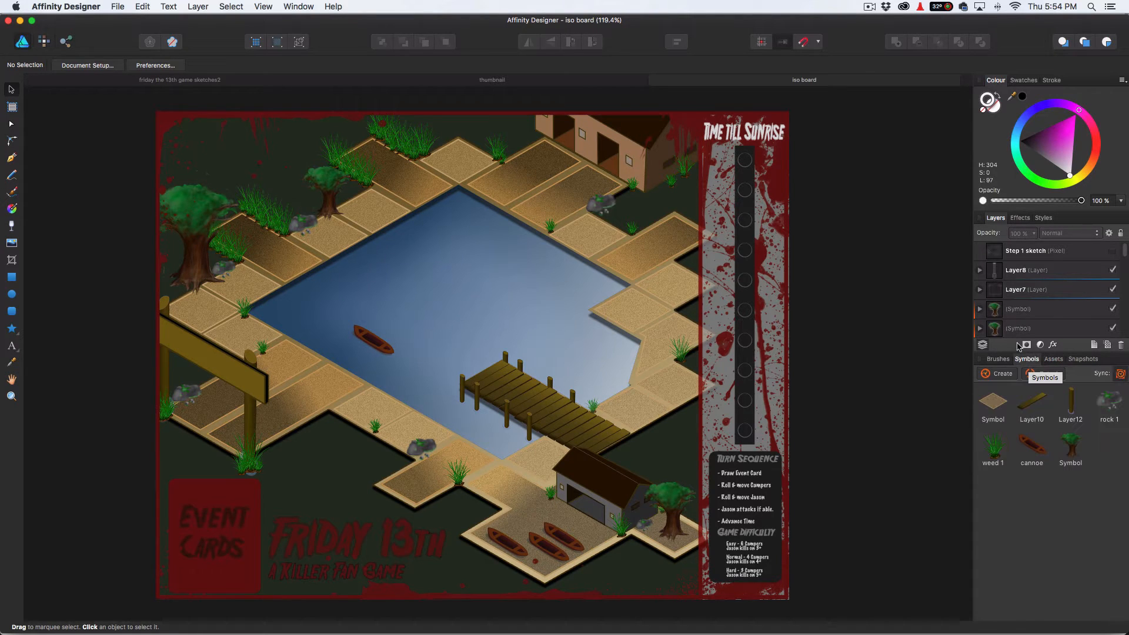
click(262, 7)
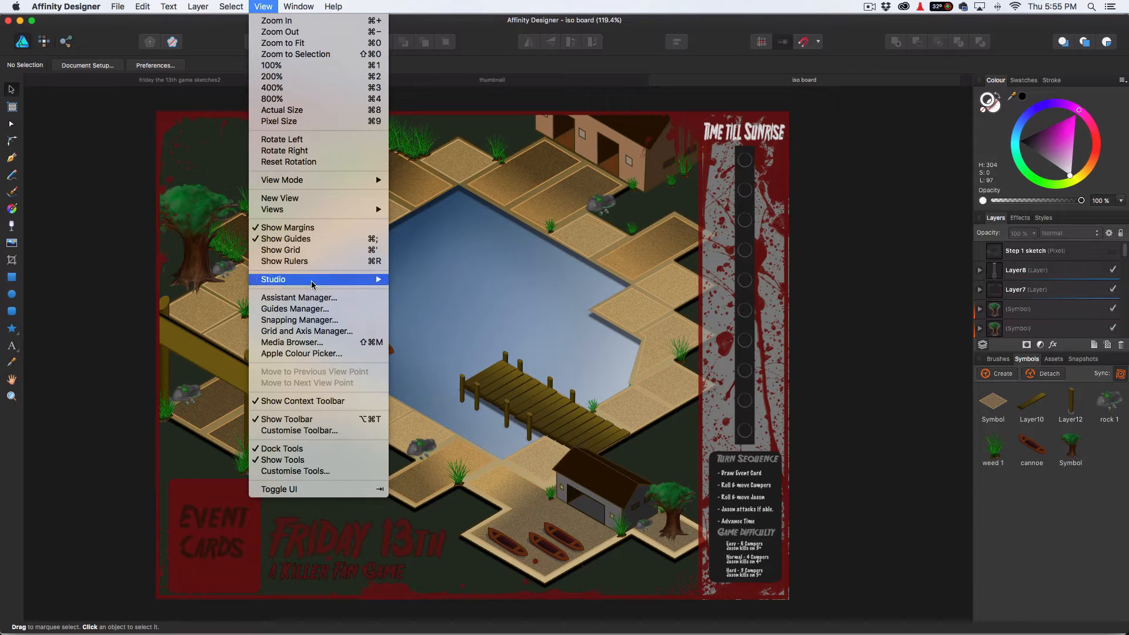
mouse_move(321, 282)
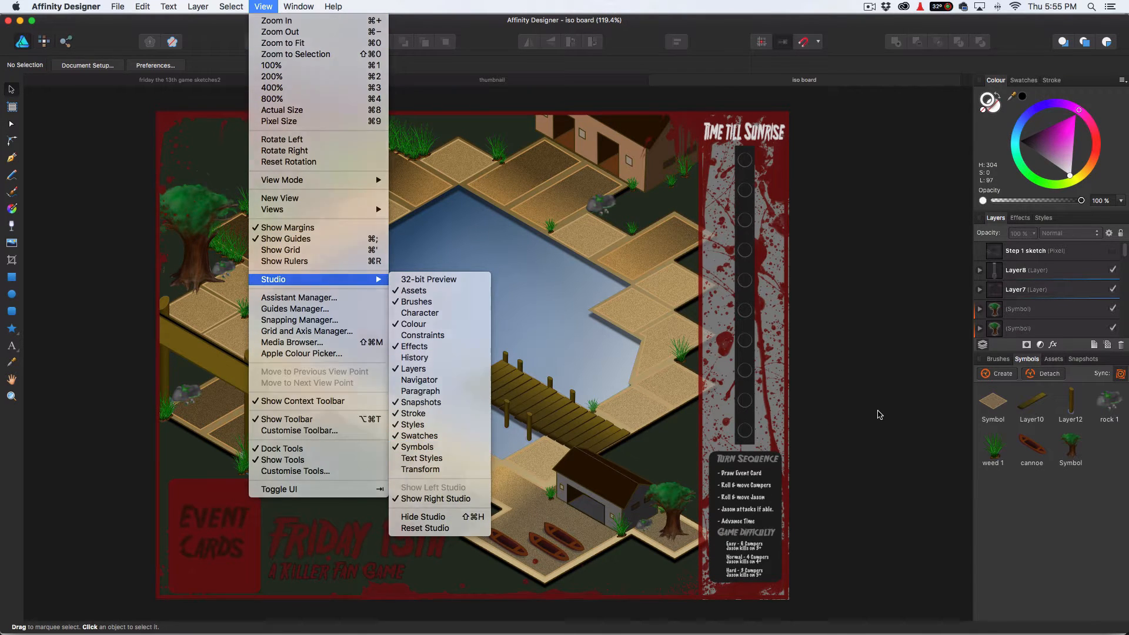
click(879, 414)
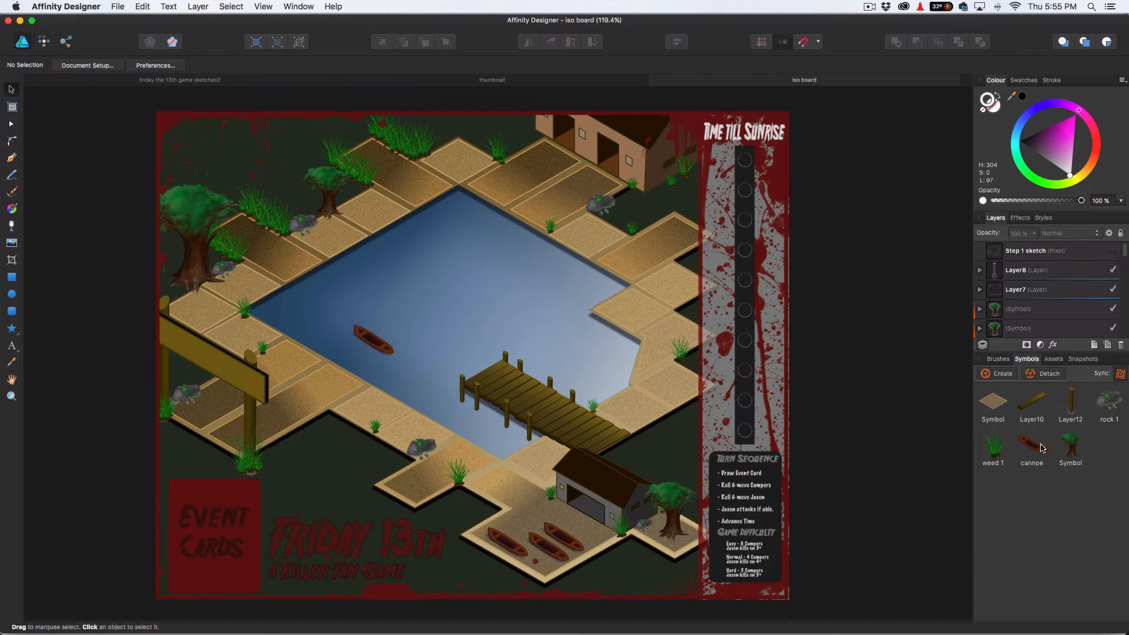
- Place another canoe symbol on the upper part of the lake and give it a pink stroke
drag(1040, 449, 447, 295)
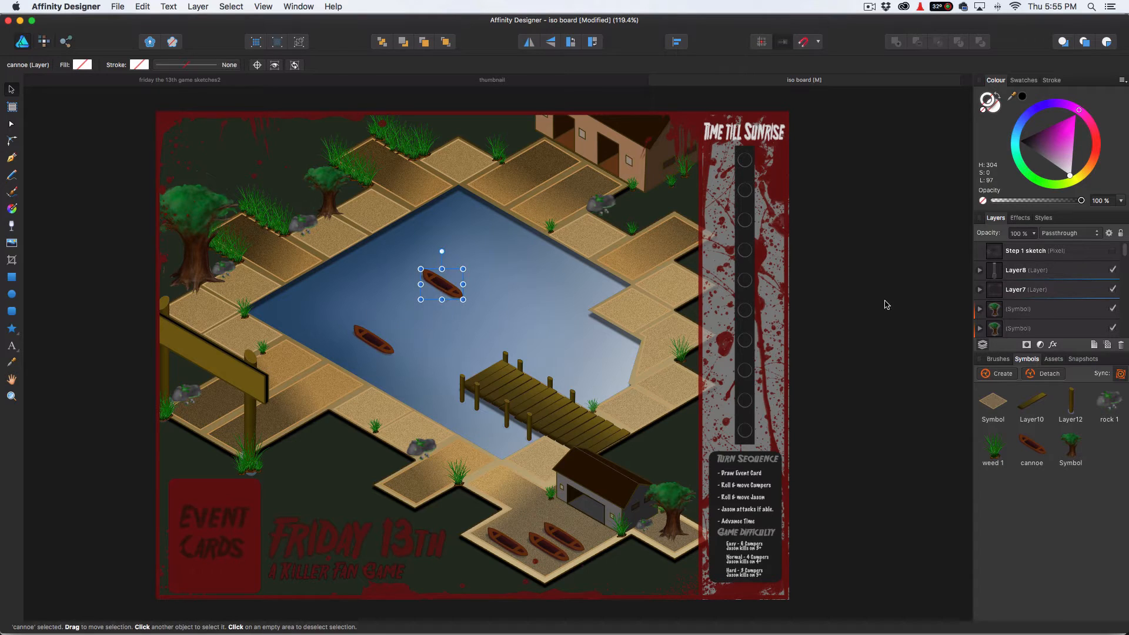
click(1071, 147)
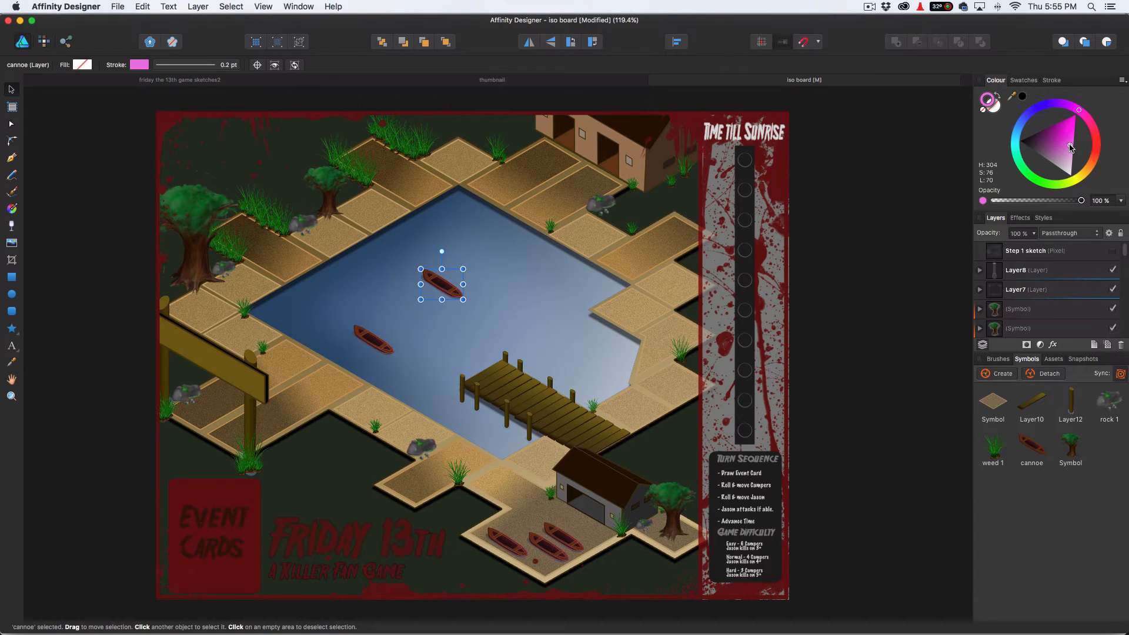
- Try a magenta fill on the new canoe symbol, undo that fill, and deselect the canoe
click(991, 109)
click(1069, 135)
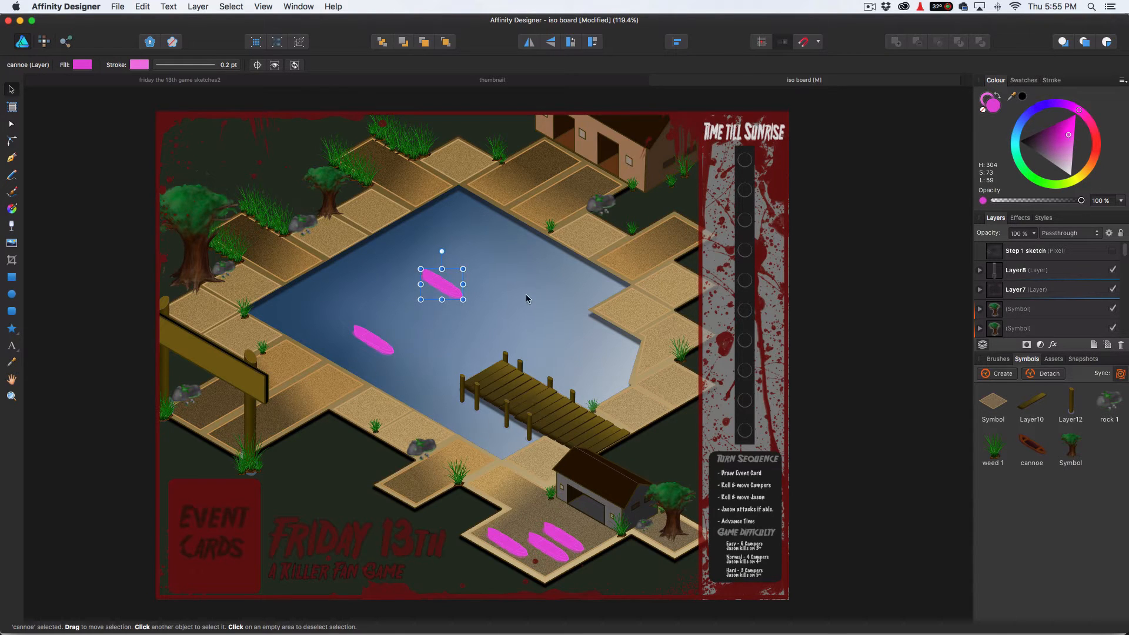
key(super+z)
click(843, 296)
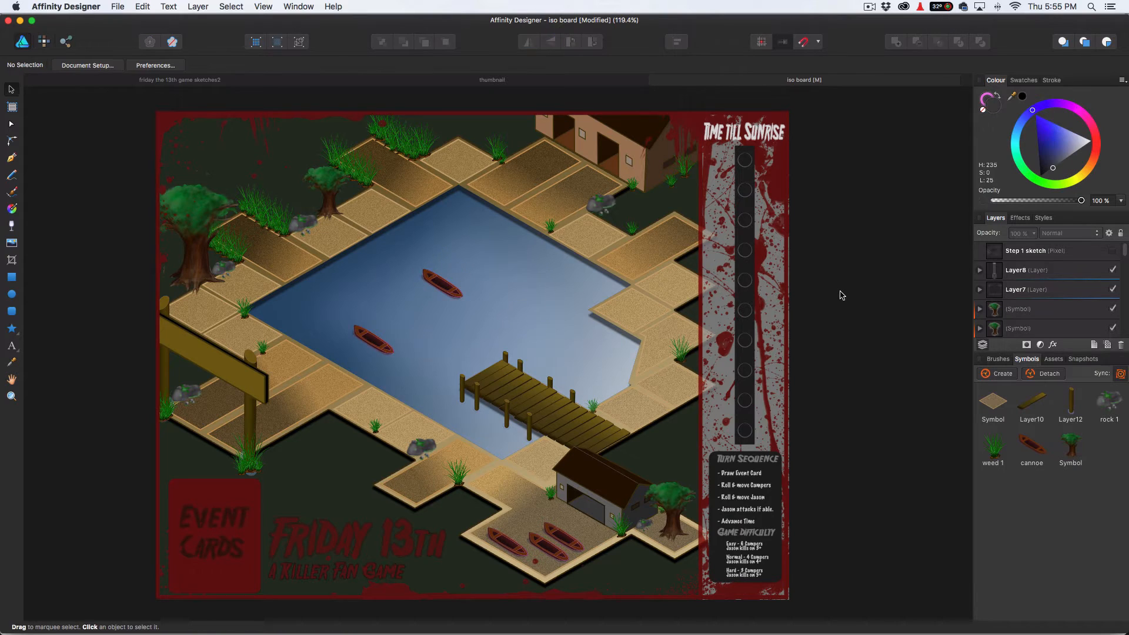
- Find and select the new lake canoe's layer, and enlarge the canoe nearest the boathouse
click(441, 291)
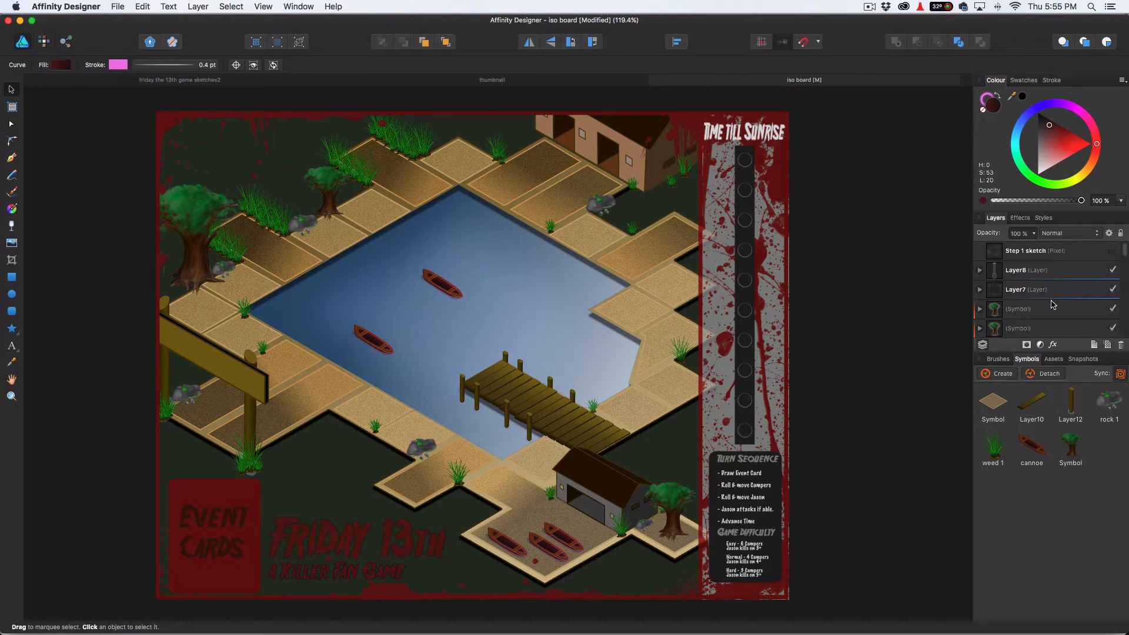
scroll(1053, 304, down, 10)
scroll(1053, 304, up, 1)
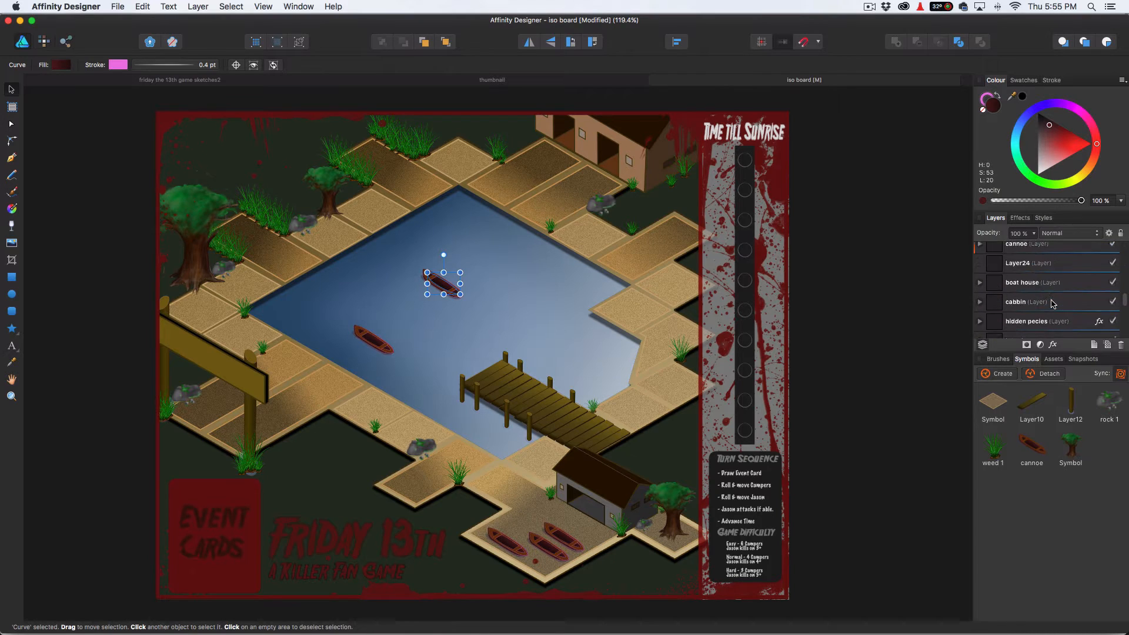
click(1063, 313)
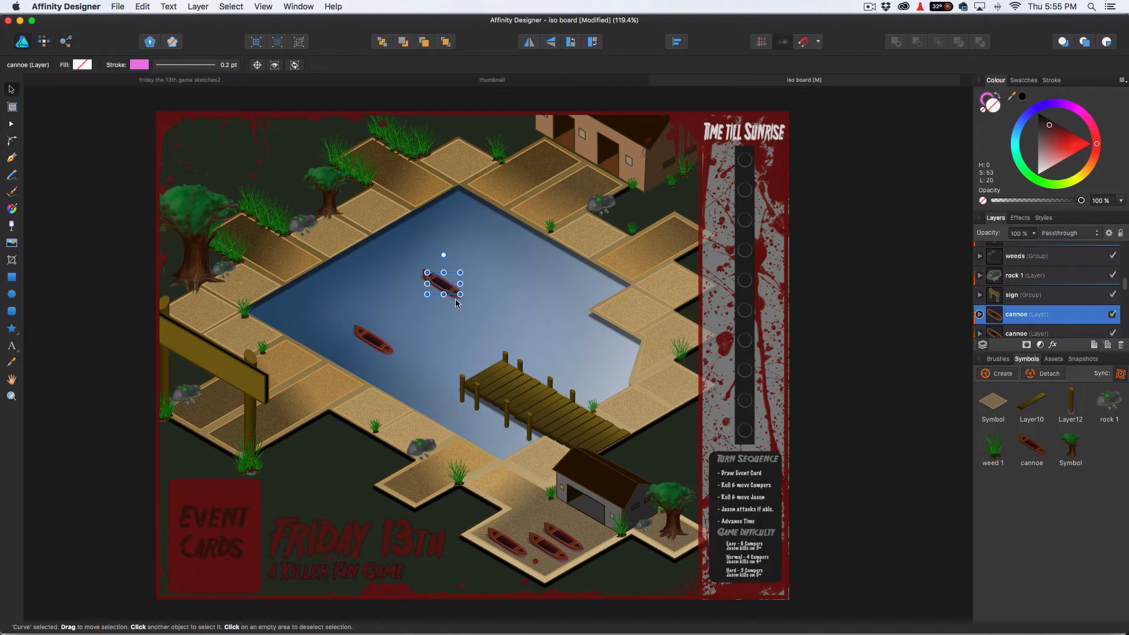
click(562, 537)
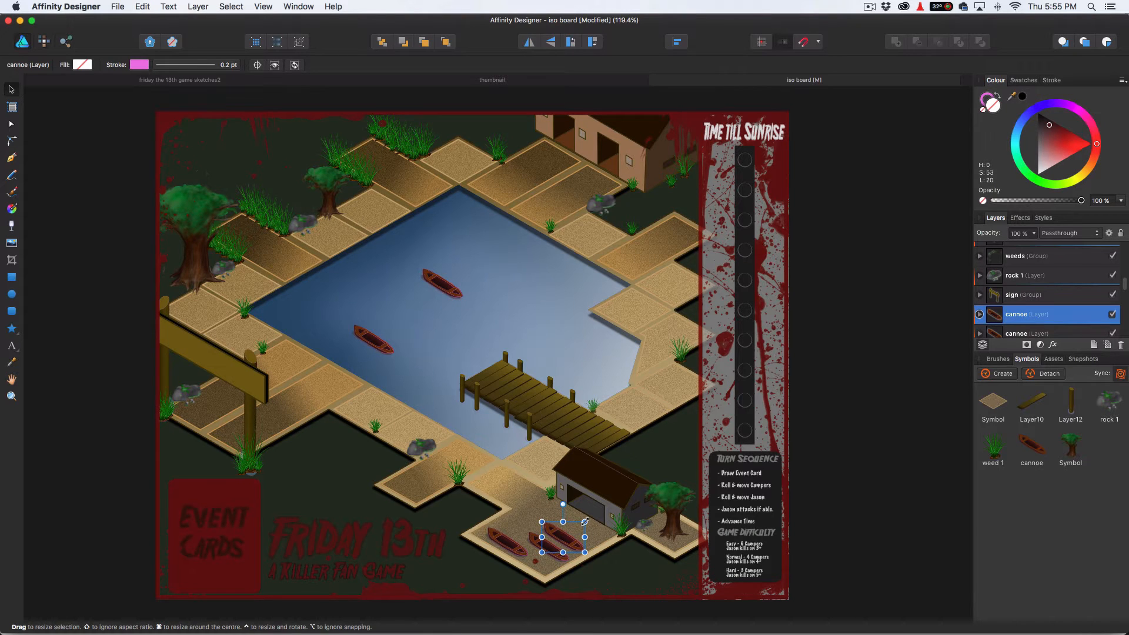
drag(584, 522, 615, 500)
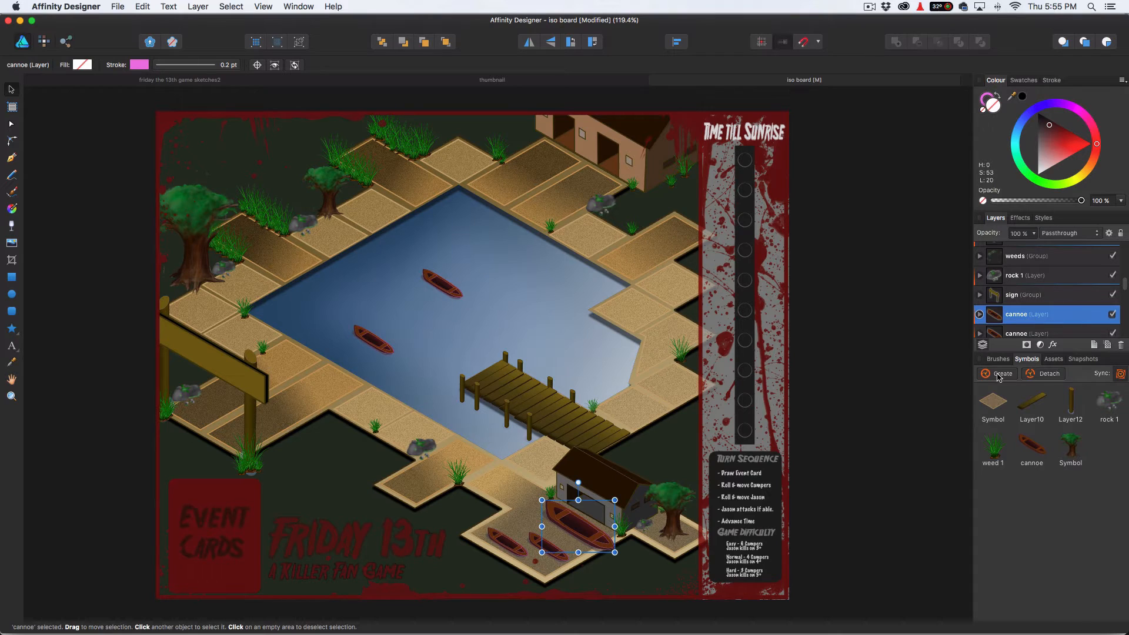
- Within the enlarged canoe's layer, move its upper seat slightly toward the middle of the boat
click(980, 315)
scroll(1042, 305, down, 3)
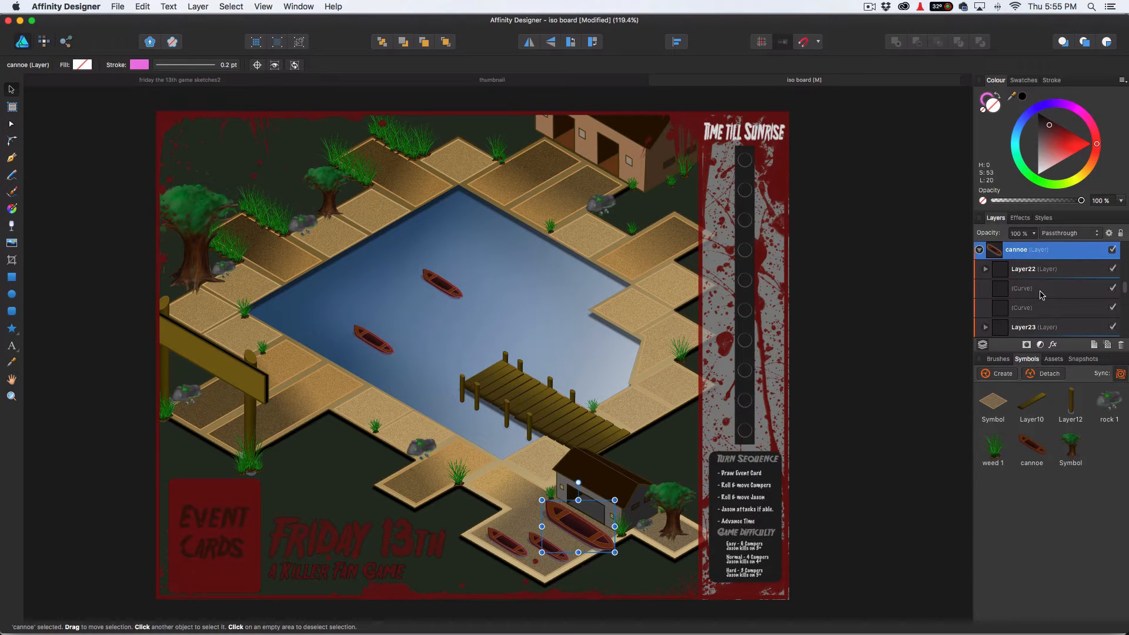
click(1044, 293)
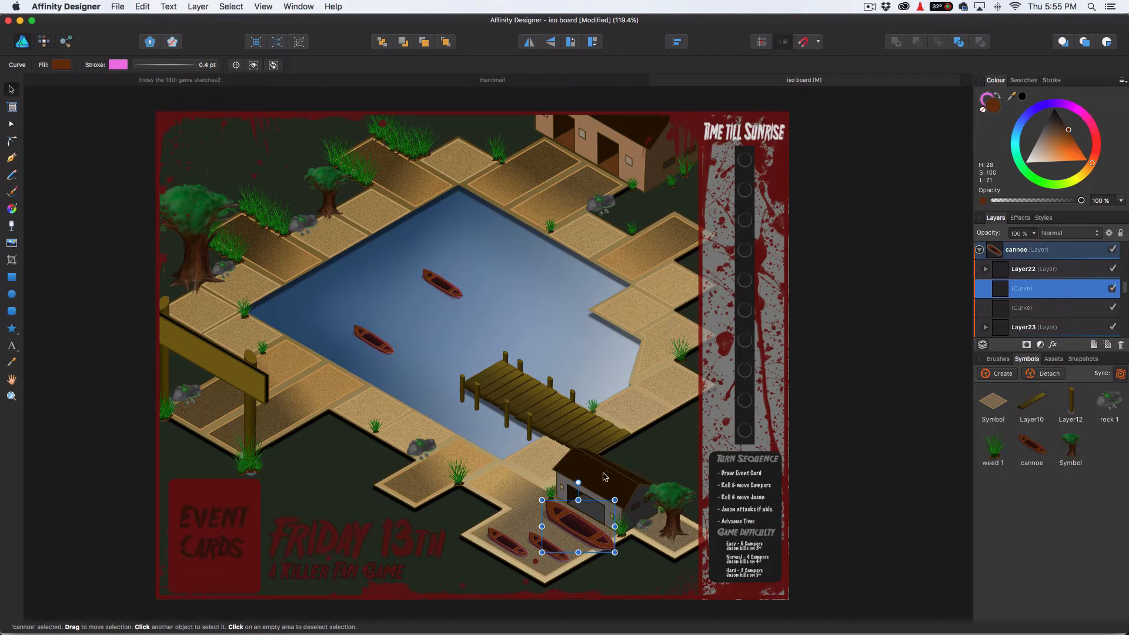
scroll(566, 499, up, 5)
scroll(567, 499, up, 3)
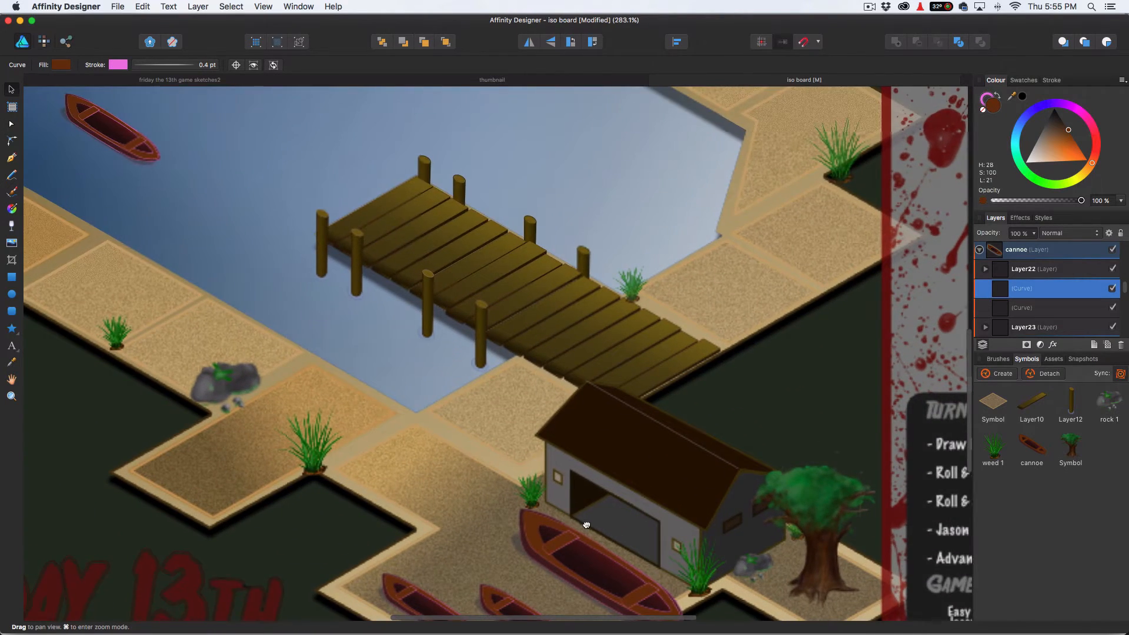
drag(583, 524, 575, 361)
click(553, 382)
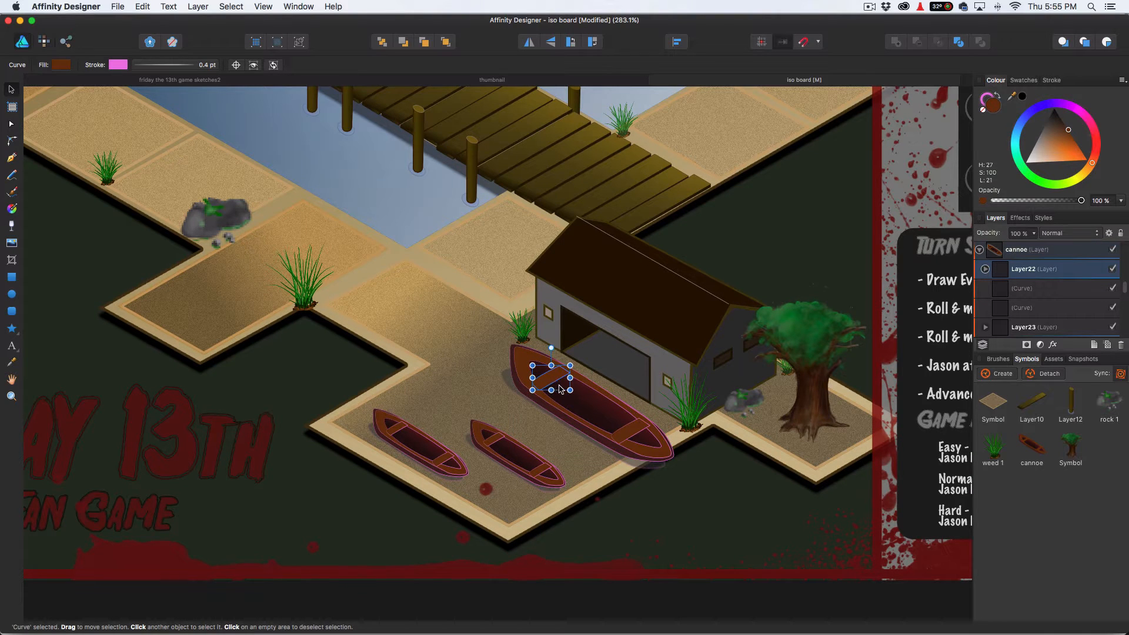
drag(560, 386, 573, 392)
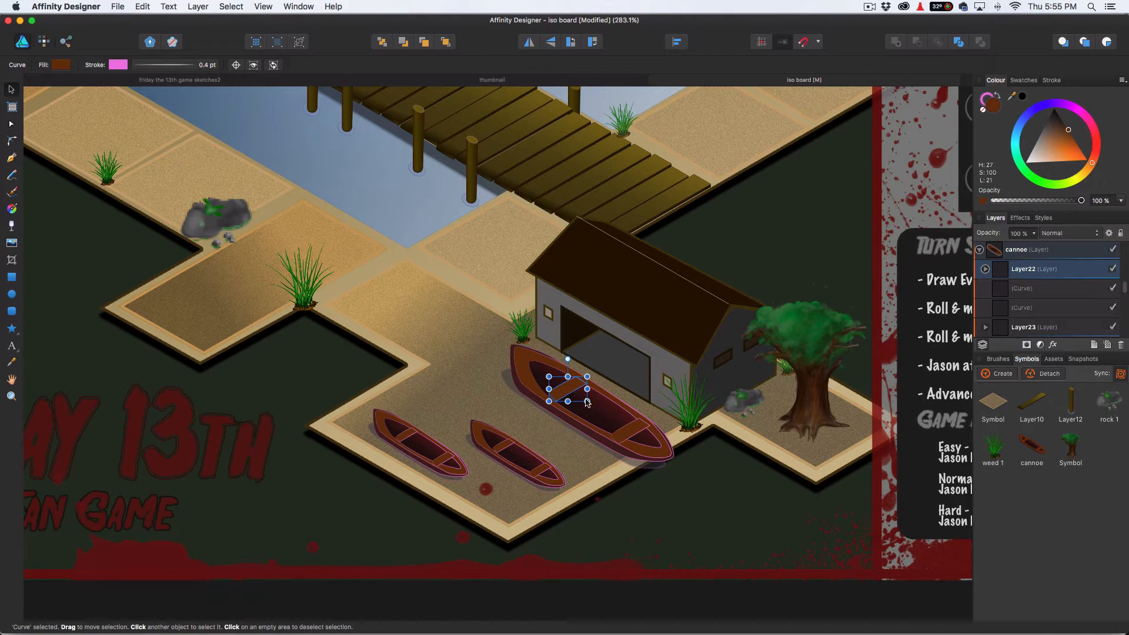
- Move the enlarged canoe's lower seat slightly toward the middle of the boat
double_click(634, 435)
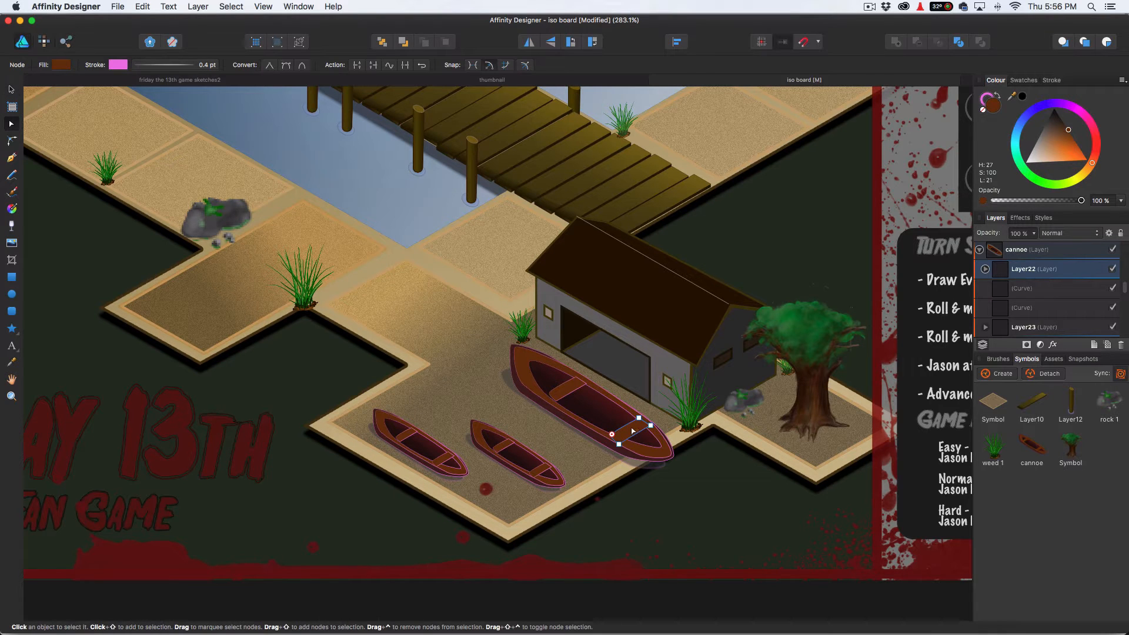
key(v)
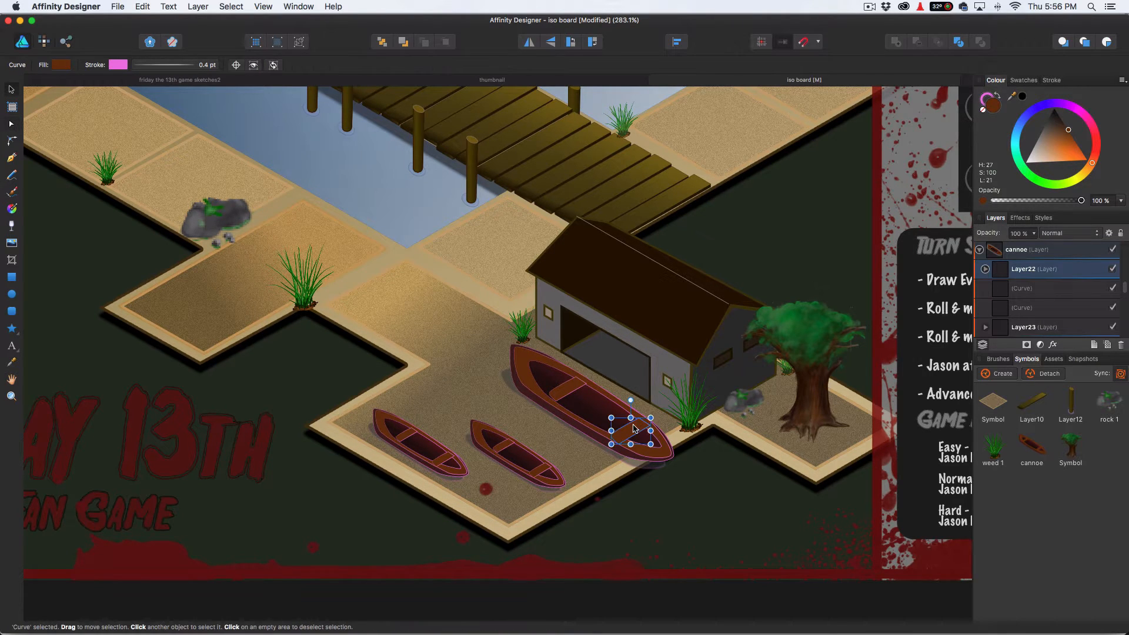
drag(634, 428, 613, 415)
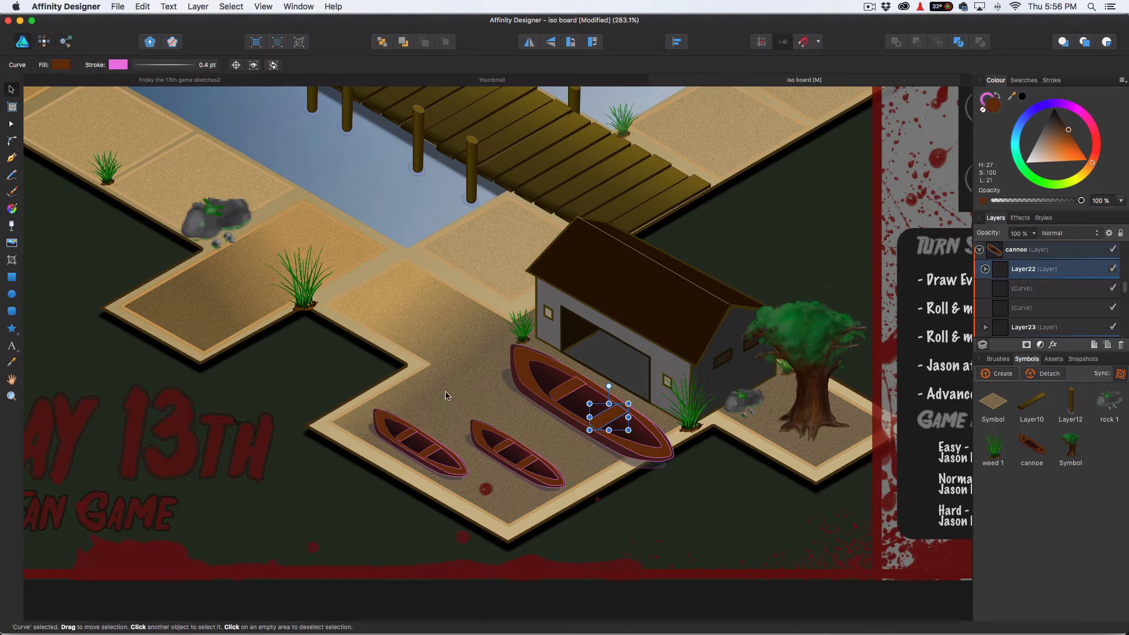
- Examine the canoes on the lake and near the boathouse to compare their seat positions across the board
scroll(440, 356, down, 5)
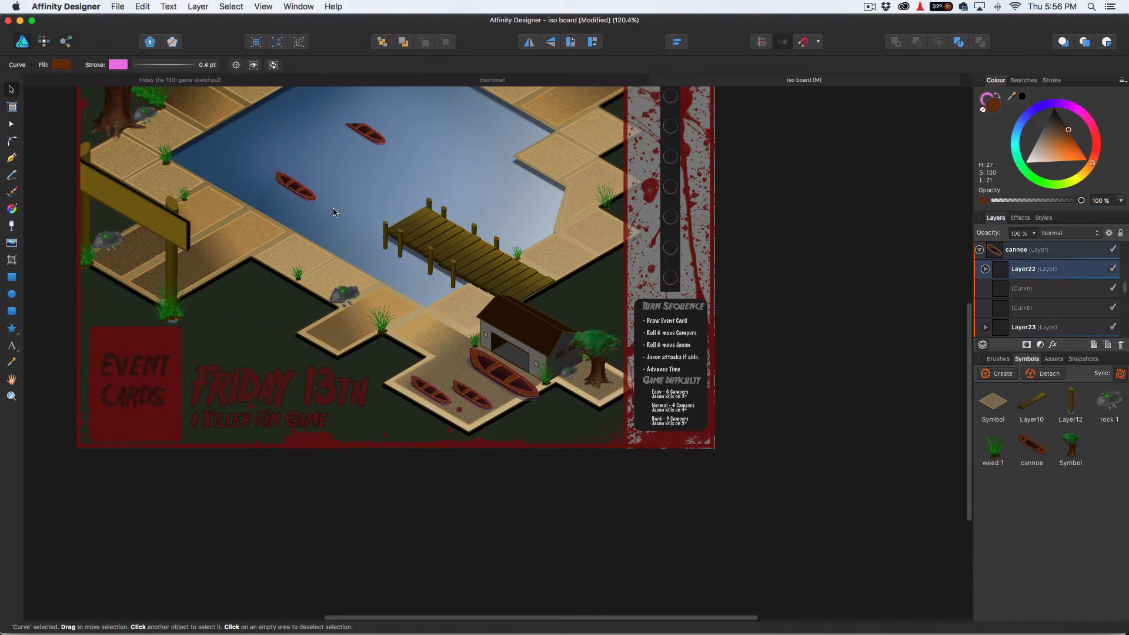
scroll(335, 212, down, 1)
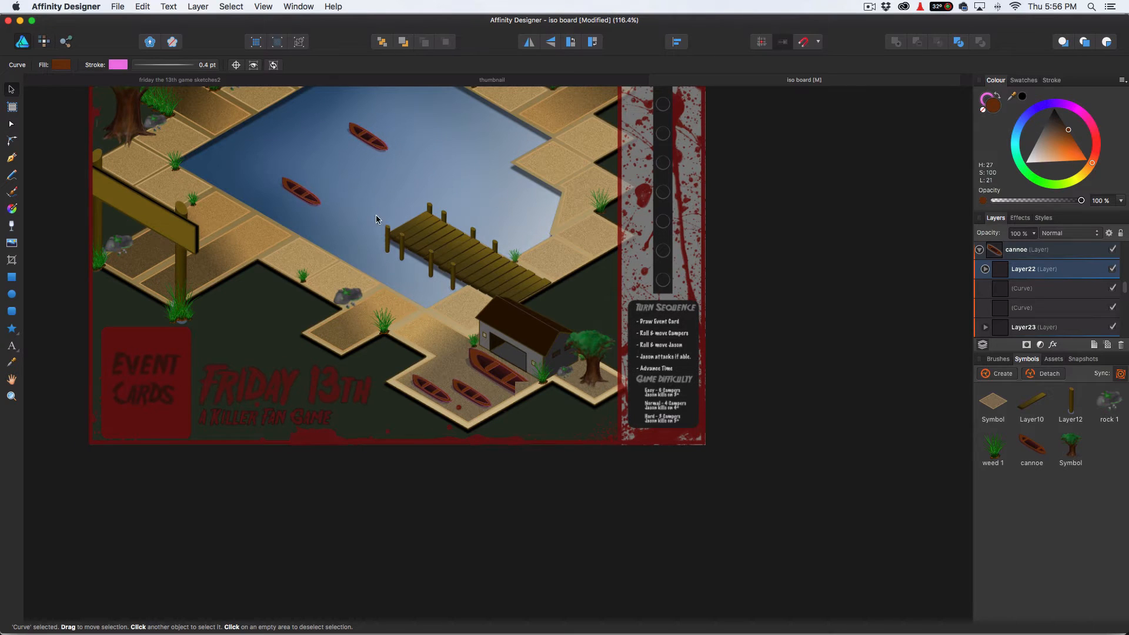
drag(372, 208, 445, 351)
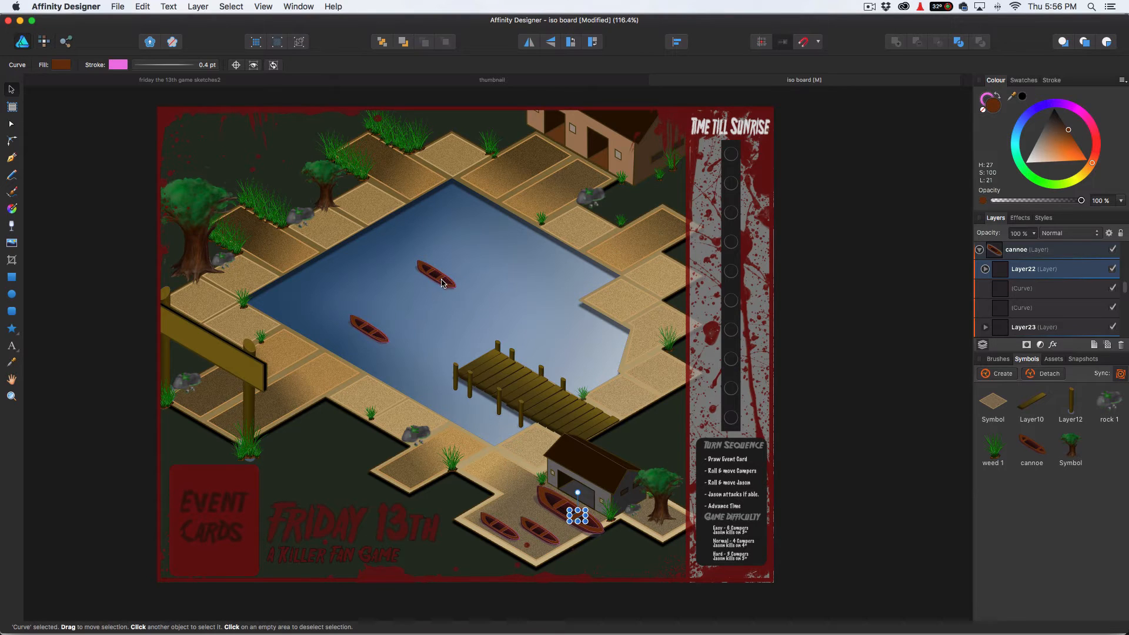
scroll(443, 283, up, 3)
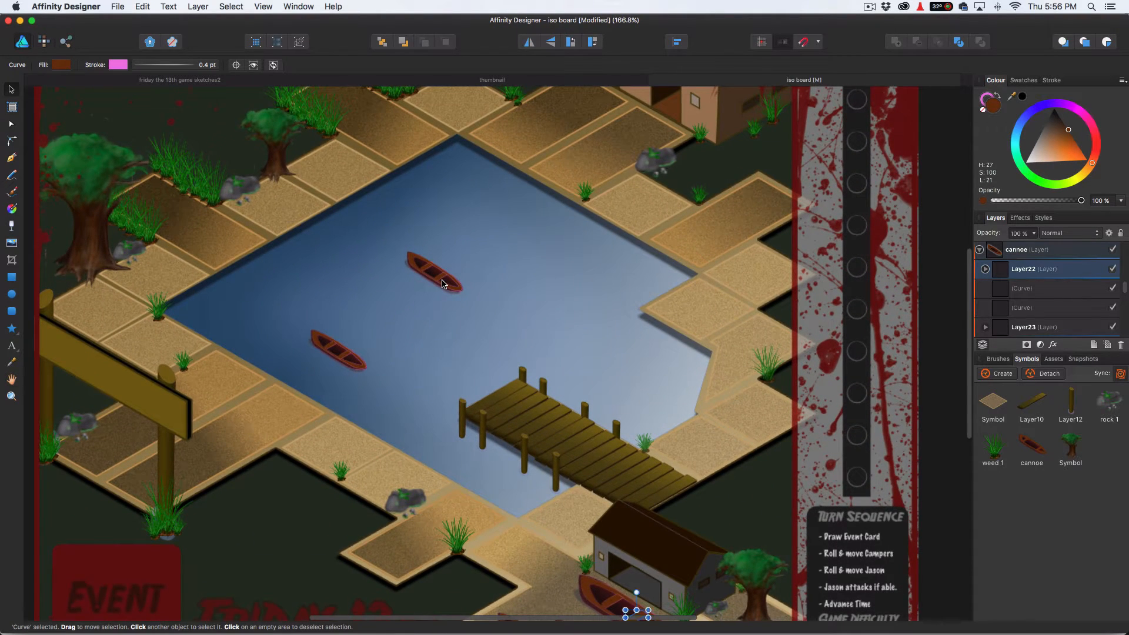
scroll(443, 283, down, 1)
scroll(443, 283, up, 1)
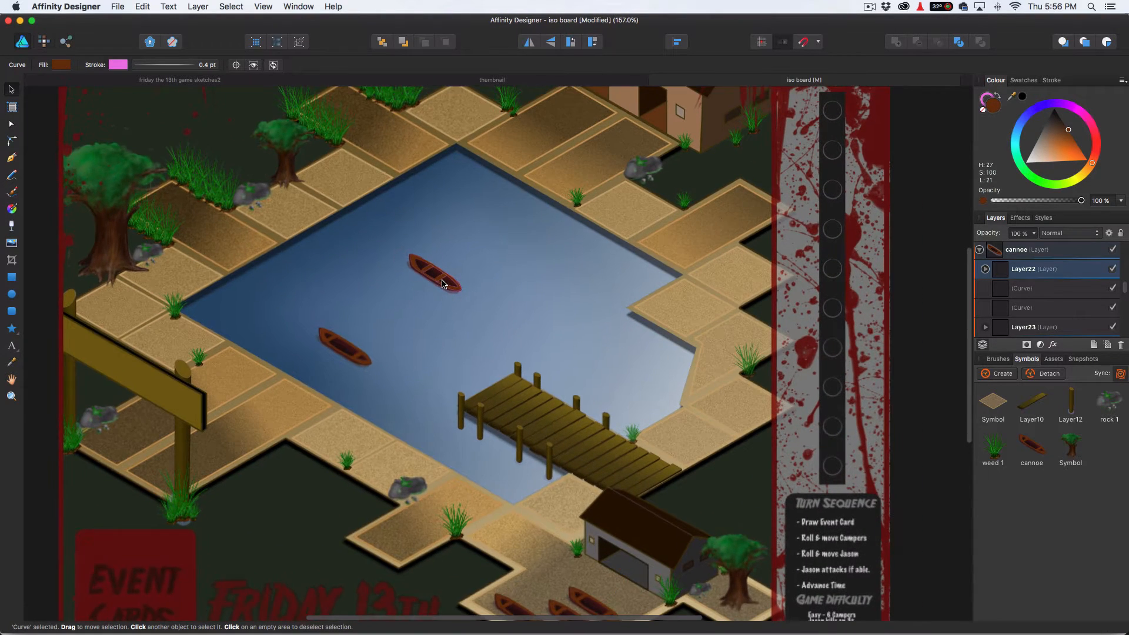
scroll(468, 319, down, 2)
click(468, 319)
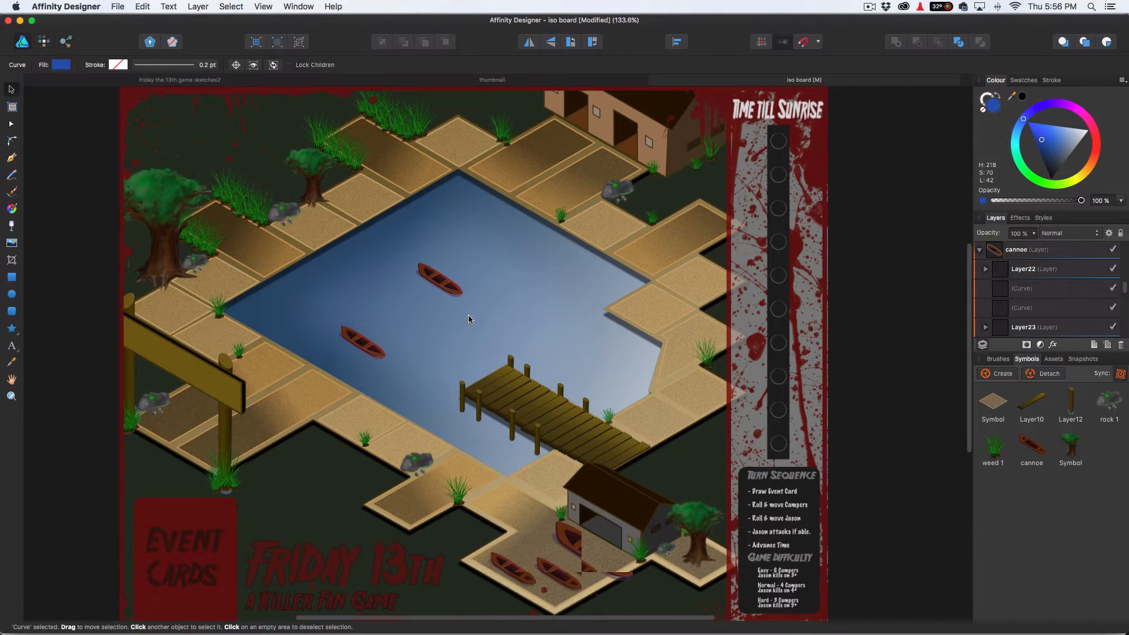
scroll(469, 317, up, 1)
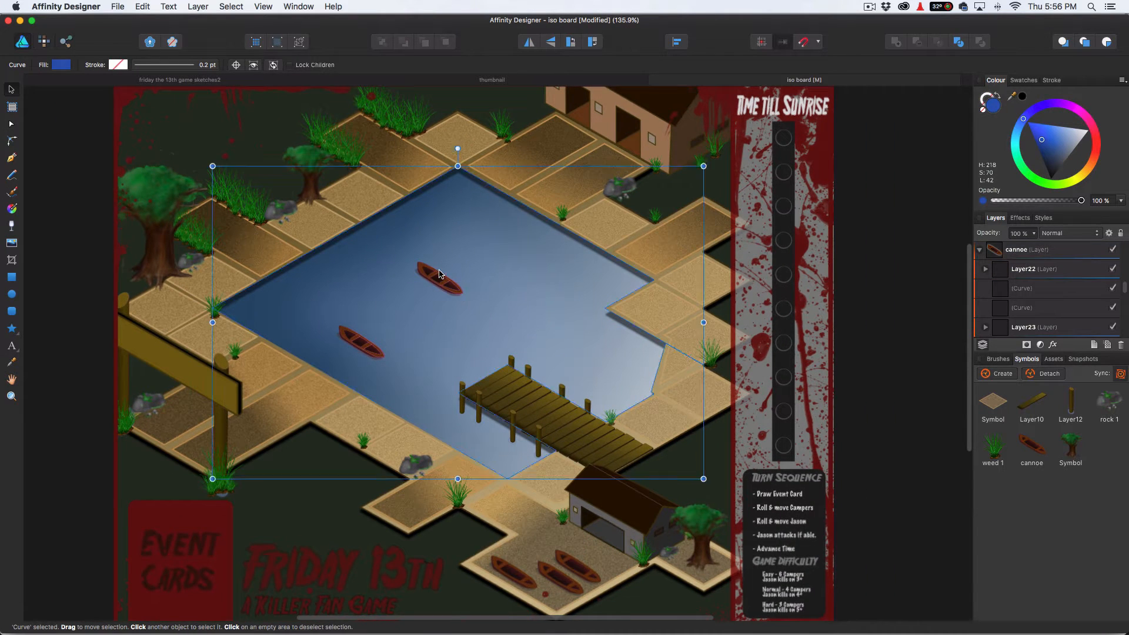
click(442, 289)
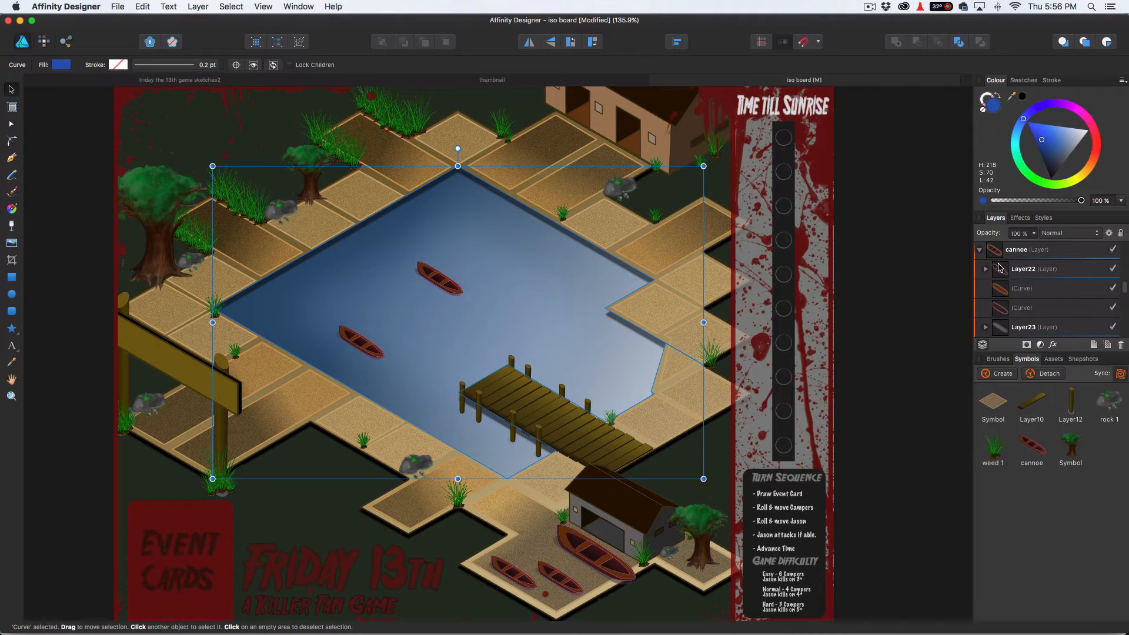
- Within the middle boathouse canoe's layer, give the curve below Layer22 a pale tan fill (H 28, S 35, L 74), and deselect it
click(980, 250)
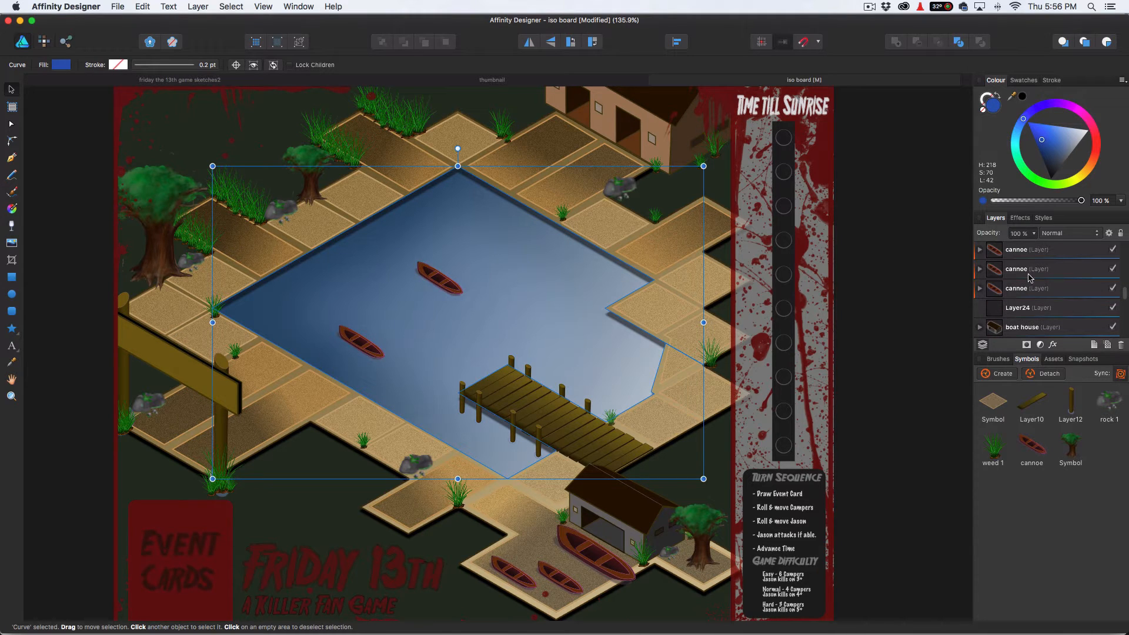
click(1065, 270)
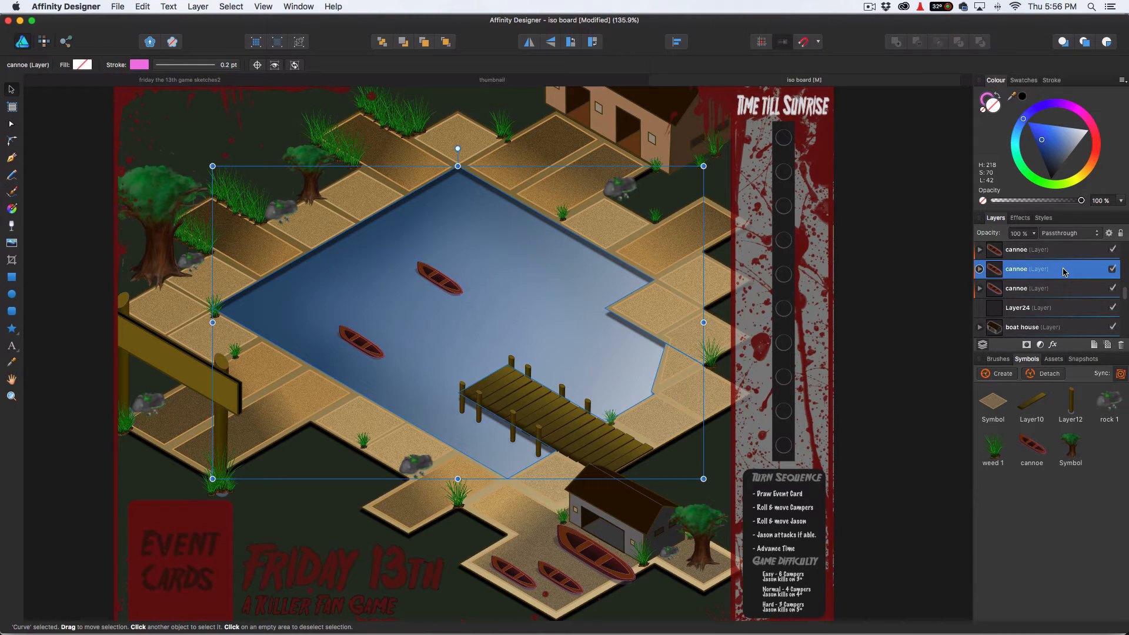
click(1037, 275)
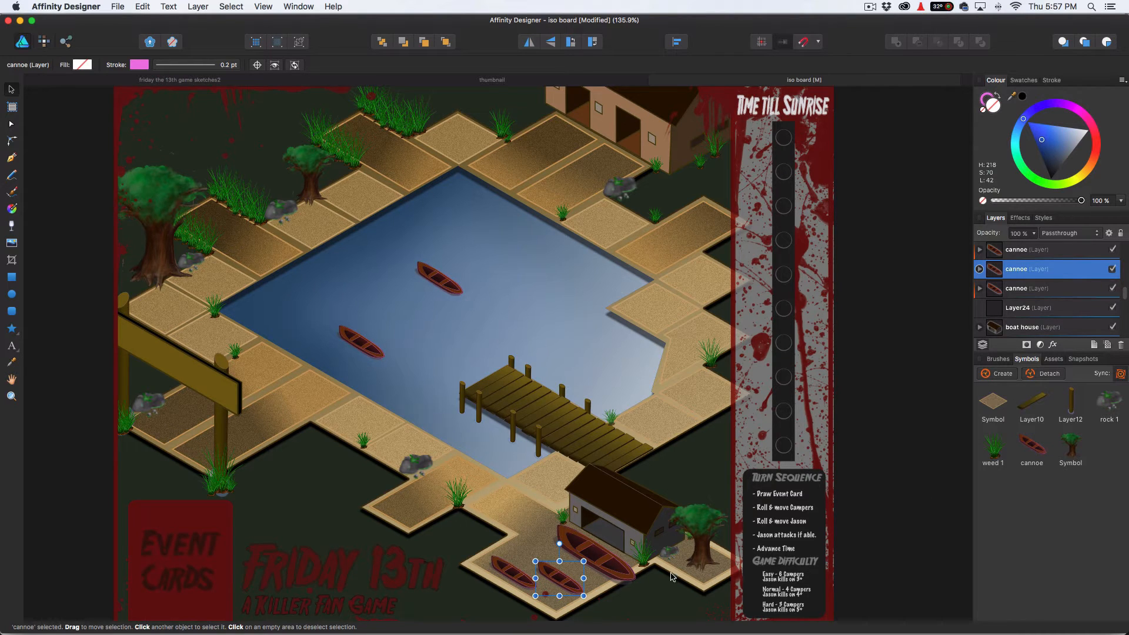
click(980, 269)
click(1036, 307)
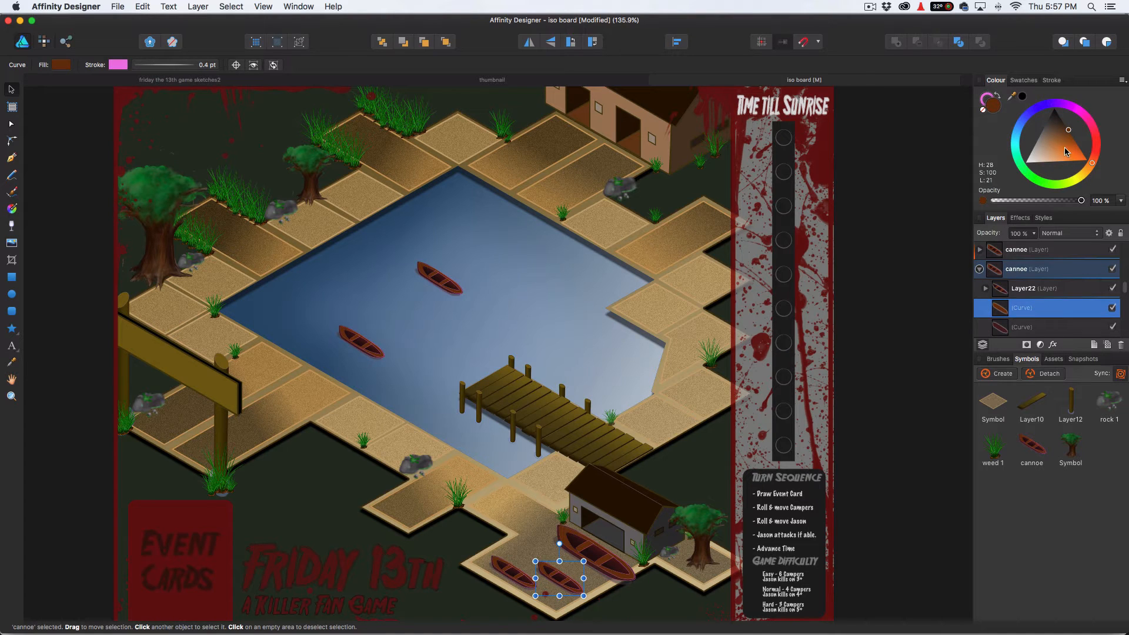
click(1041, 153)
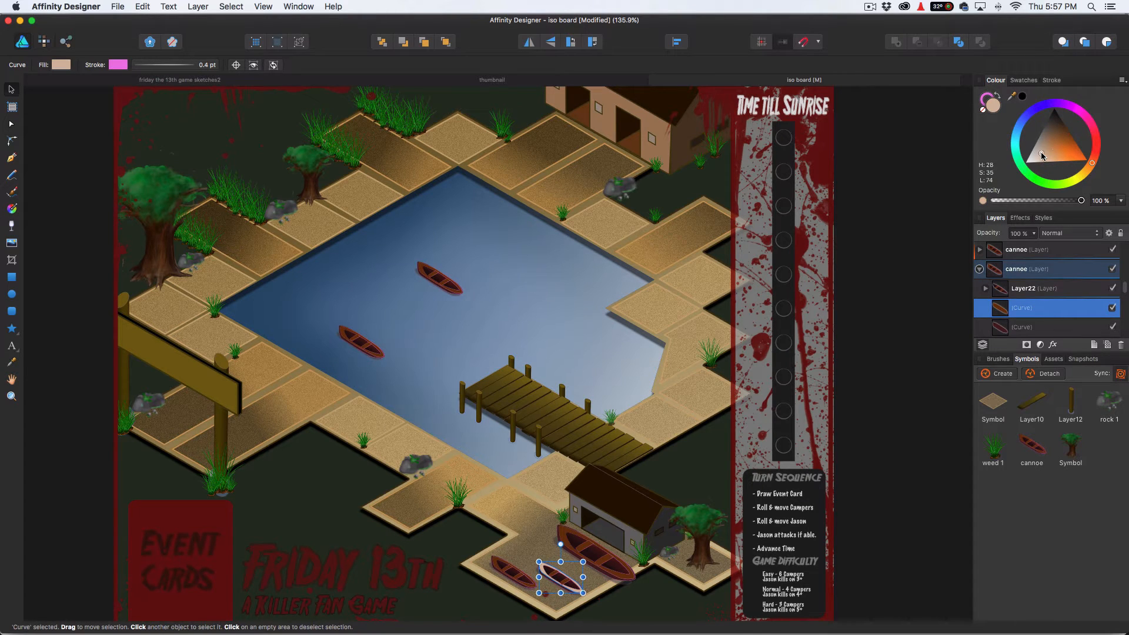
click(640, 608)
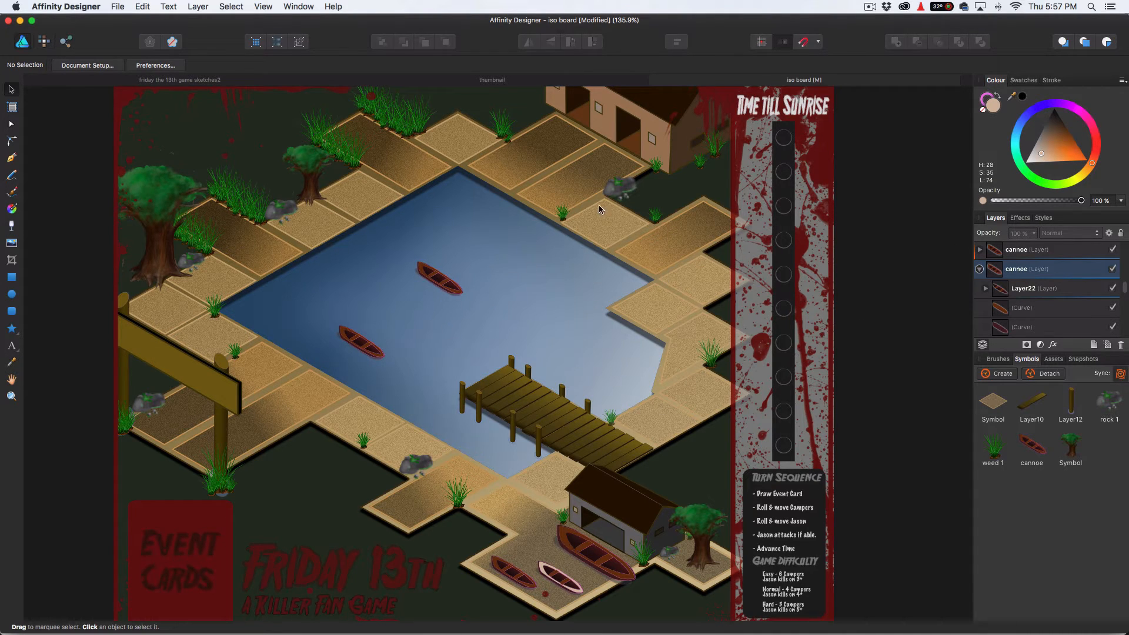
- Find the Step 1 sketch layer at the head of the layer stack and create a new layer above it
scroll(1062, 285, up, 6)
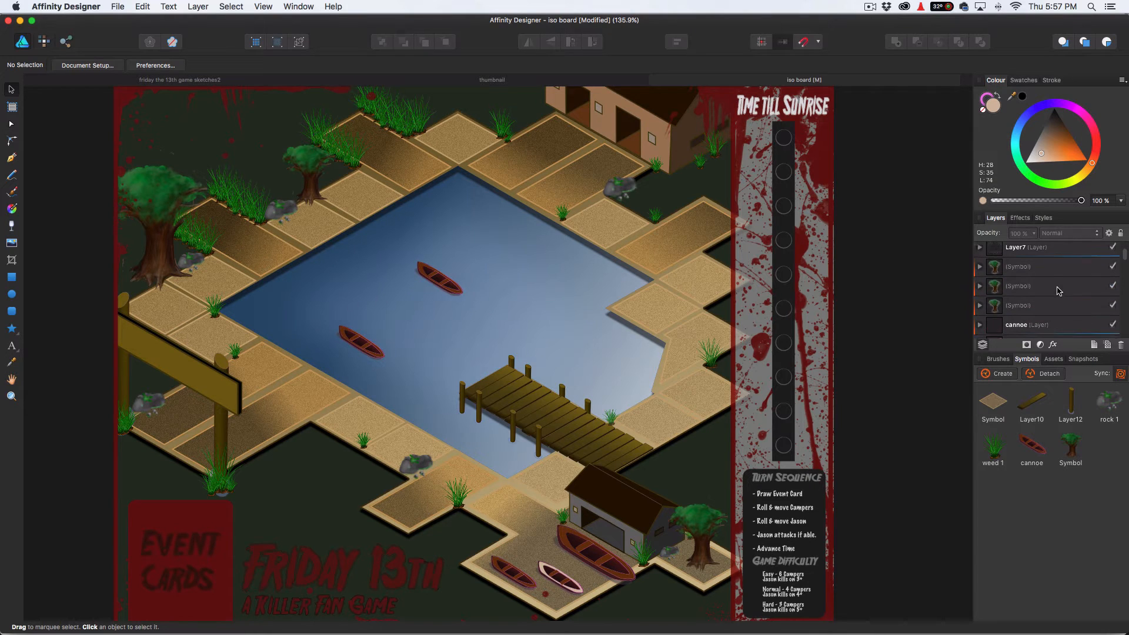
scroll(1059, 293, down, 10)
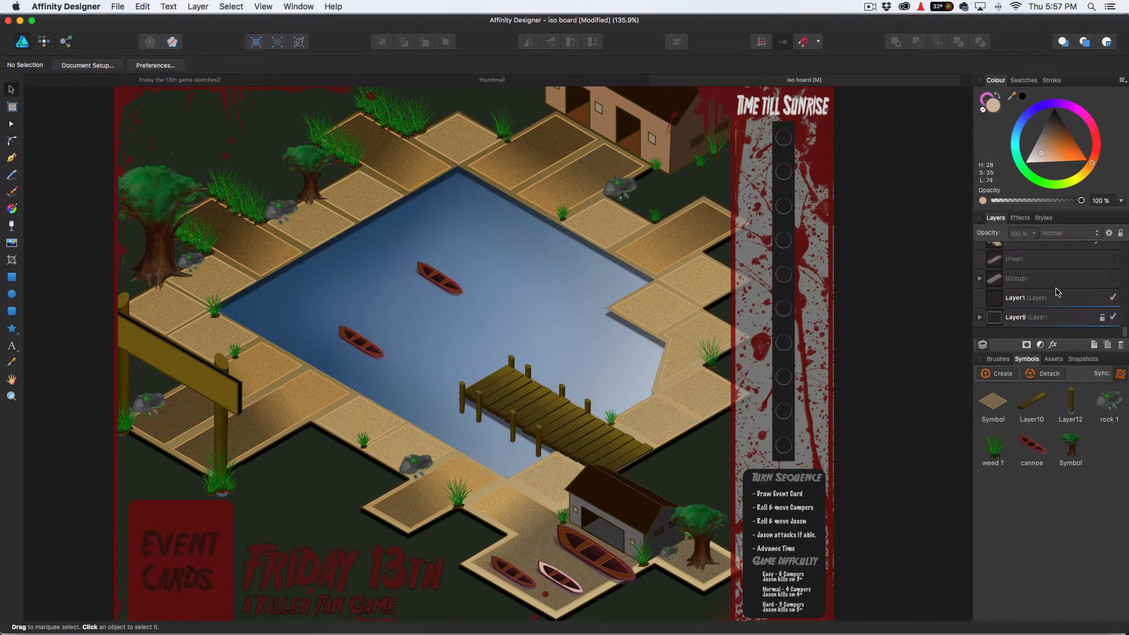
scroll(1050, 271, up, 10)
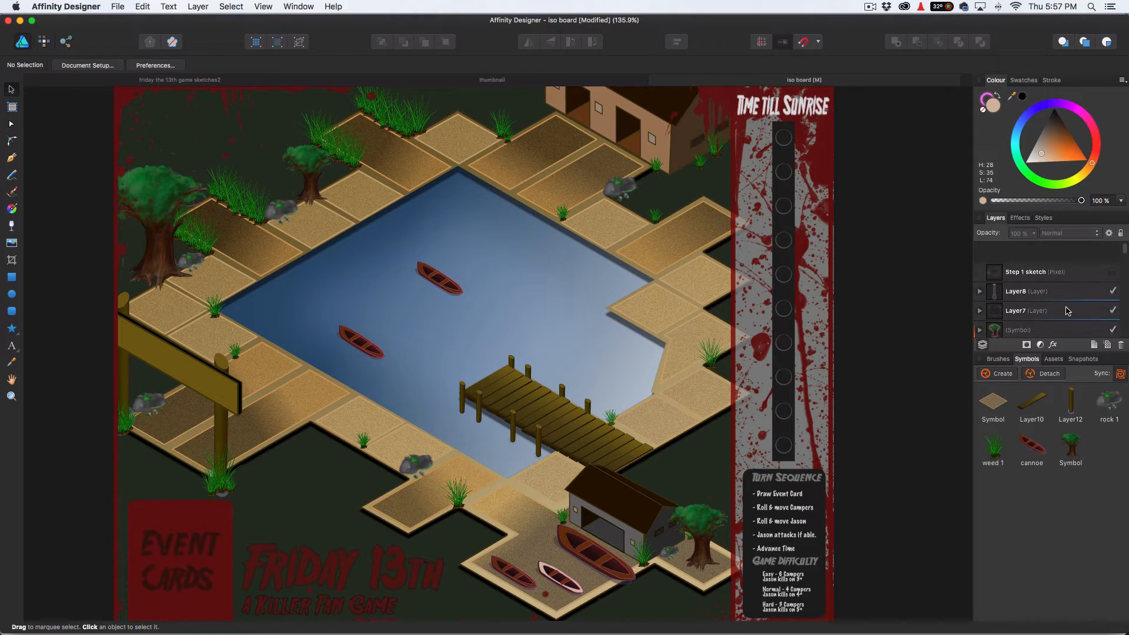
click(1035, 251)
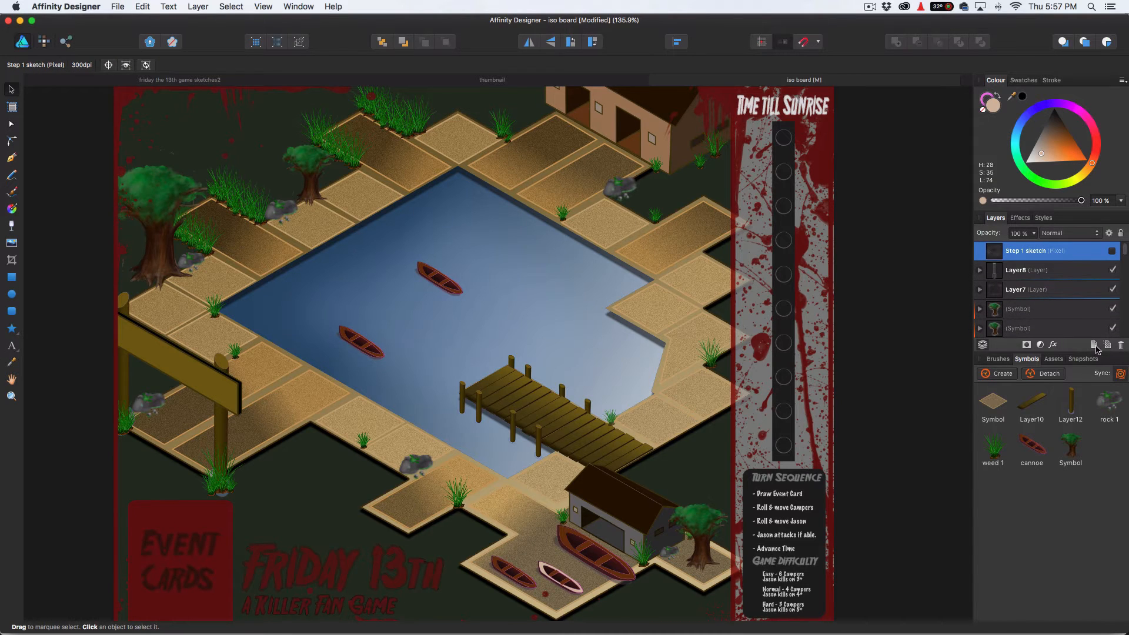
click(571, 338)
key(super+shift+n)
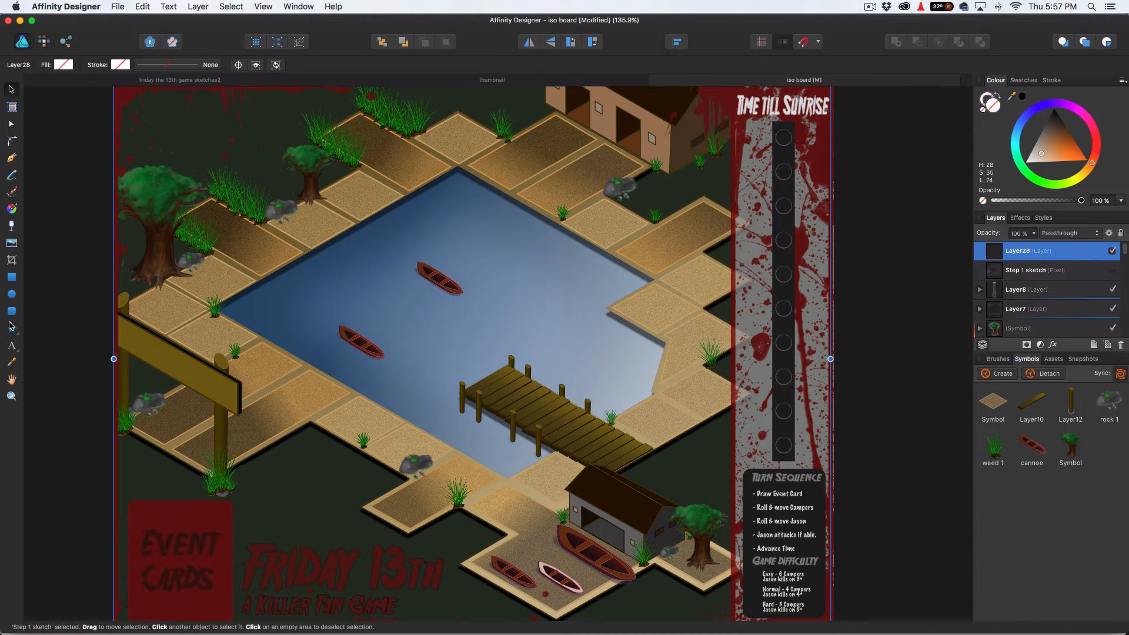
- Draw a large five-pointed star on the upper part of the lake in the new layer, and expand that layer
click(14, 333)
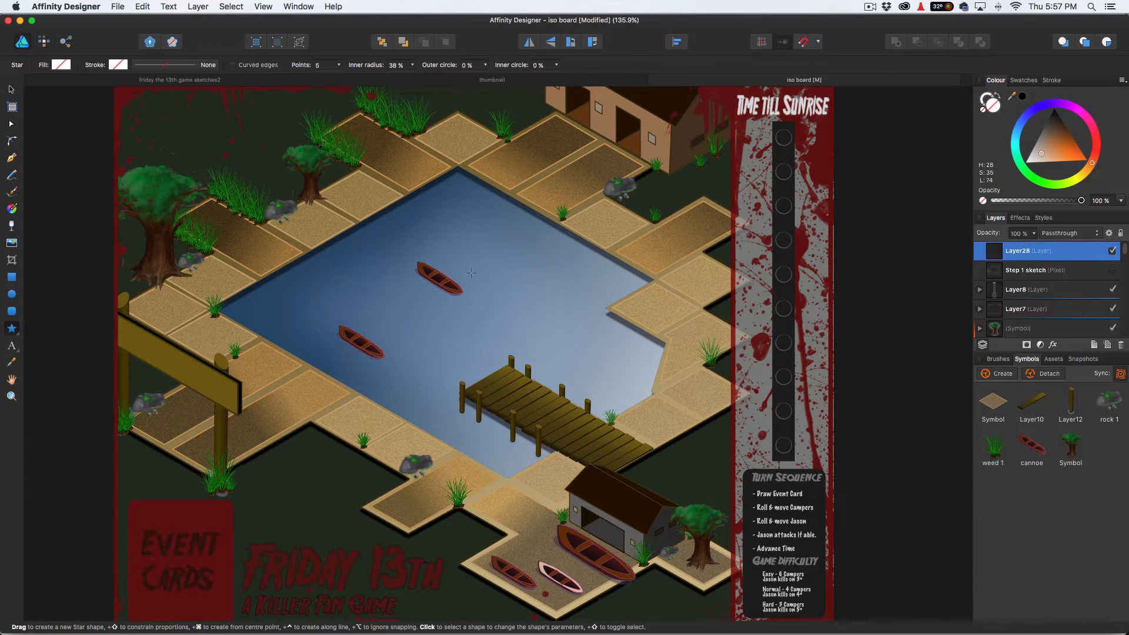
mouse_move(460, 230)
mouse_down()
mouse_move(488, 270)
mouse_move(505, 268)
mouse_move(542, 305)
mouse_up()
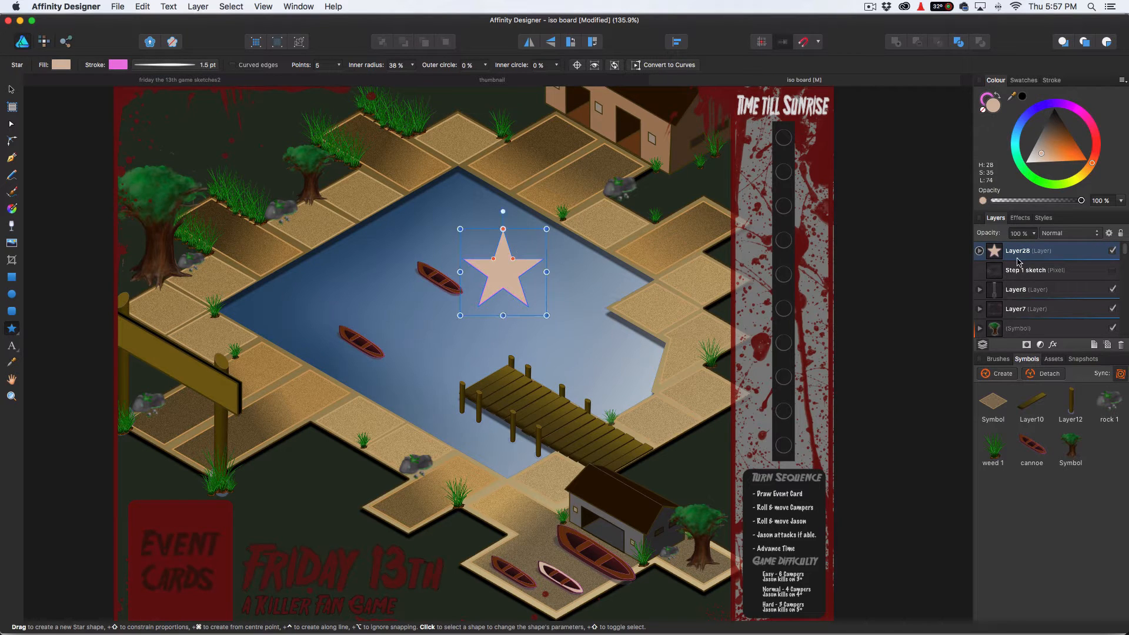
click(980, 251)
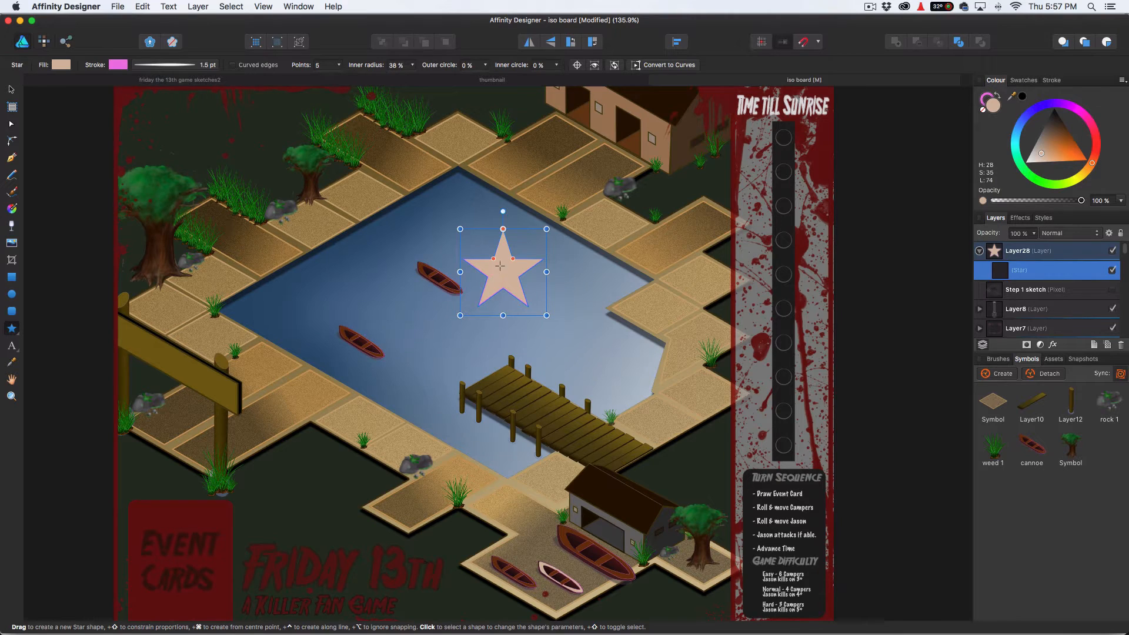
- Add a smaller star about 0.68 in wide with an orange-brown fill (H 28, S 48, L 56), centred on the large star
drag(500, 266, 543, 307)
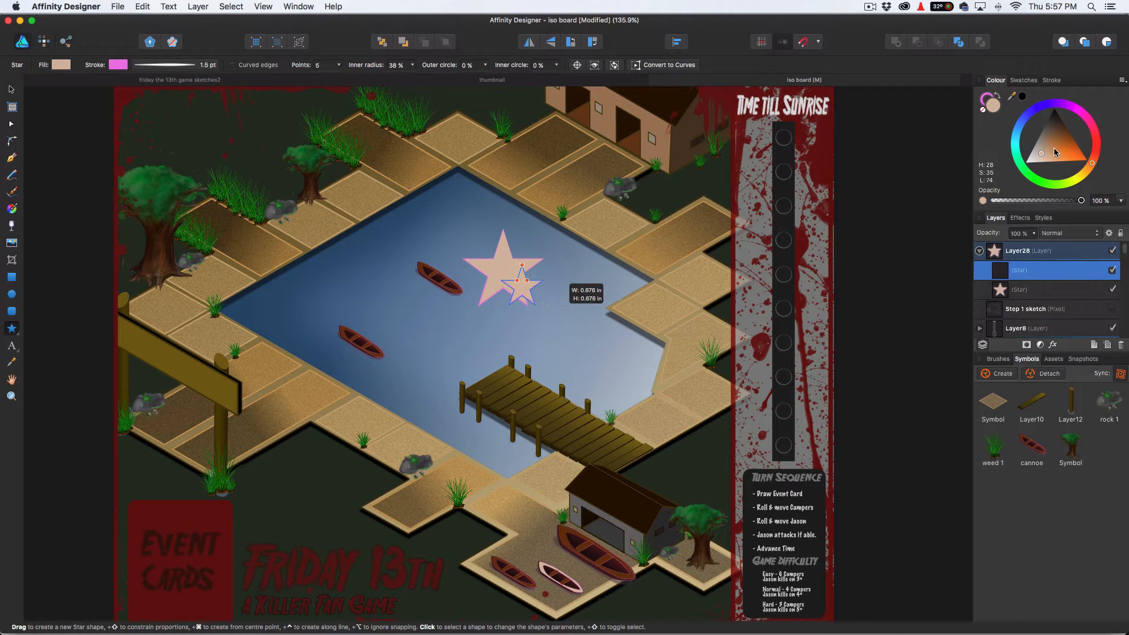
click(1060, 149)
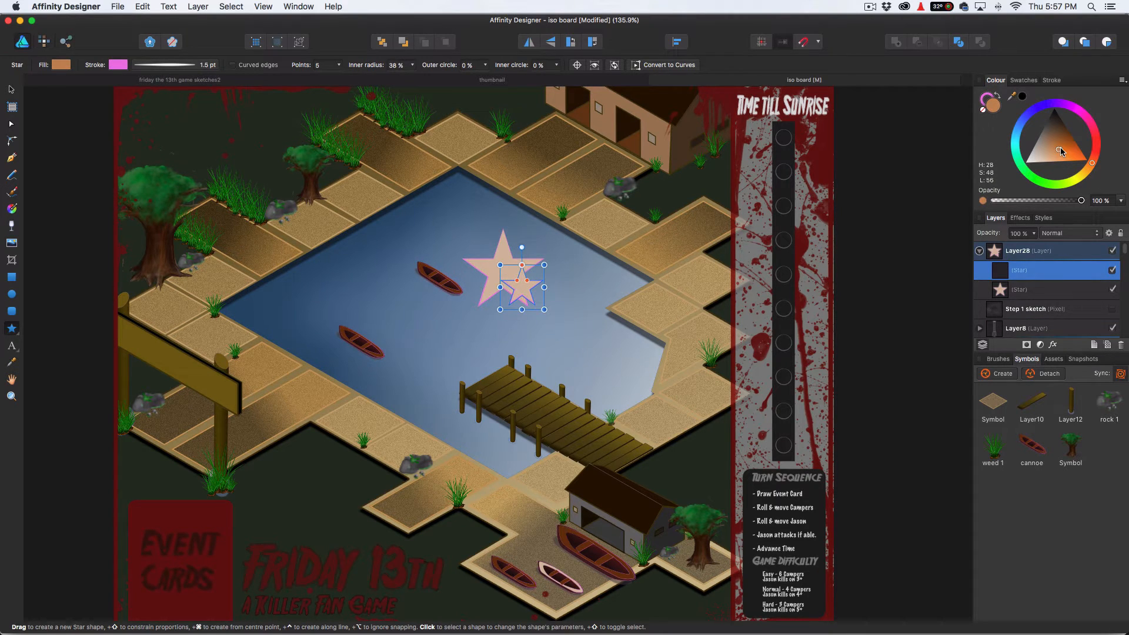
click(11, 89)
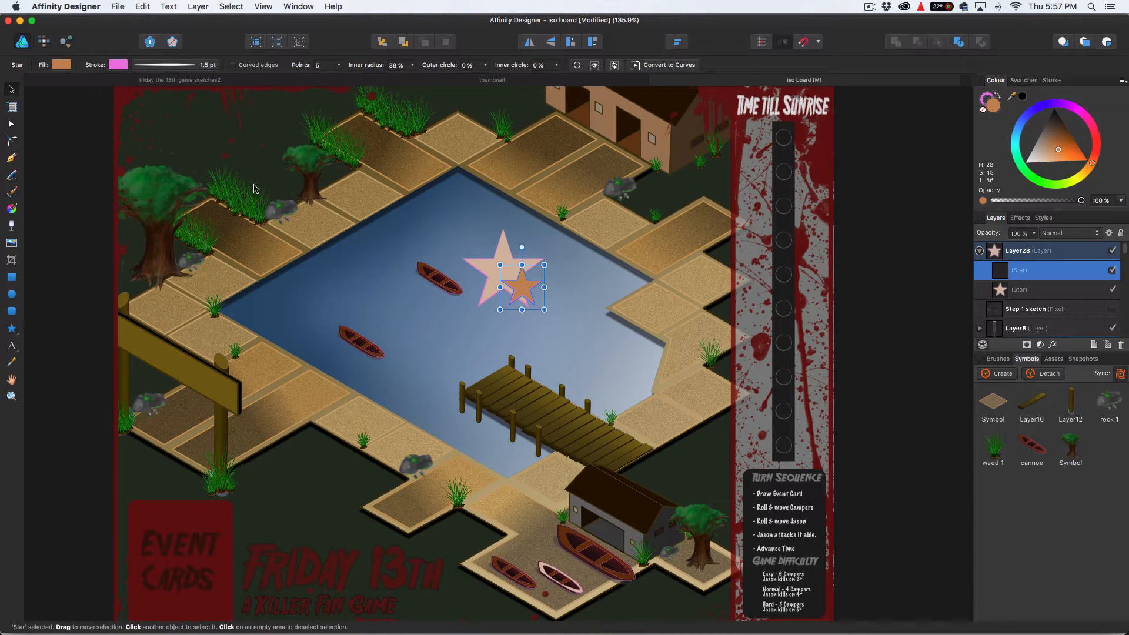
drag(513, 287, 495, 271)
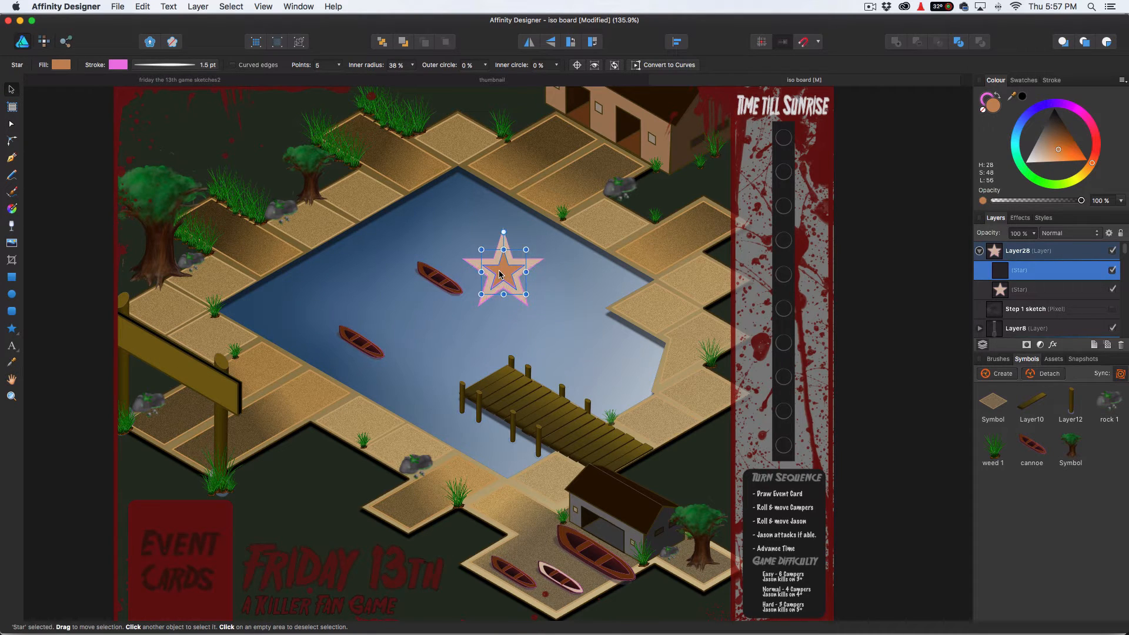
- Create a symbol from the layer holding both stars and place a second instance near the lake's upper-left shore
click(1066, 252)
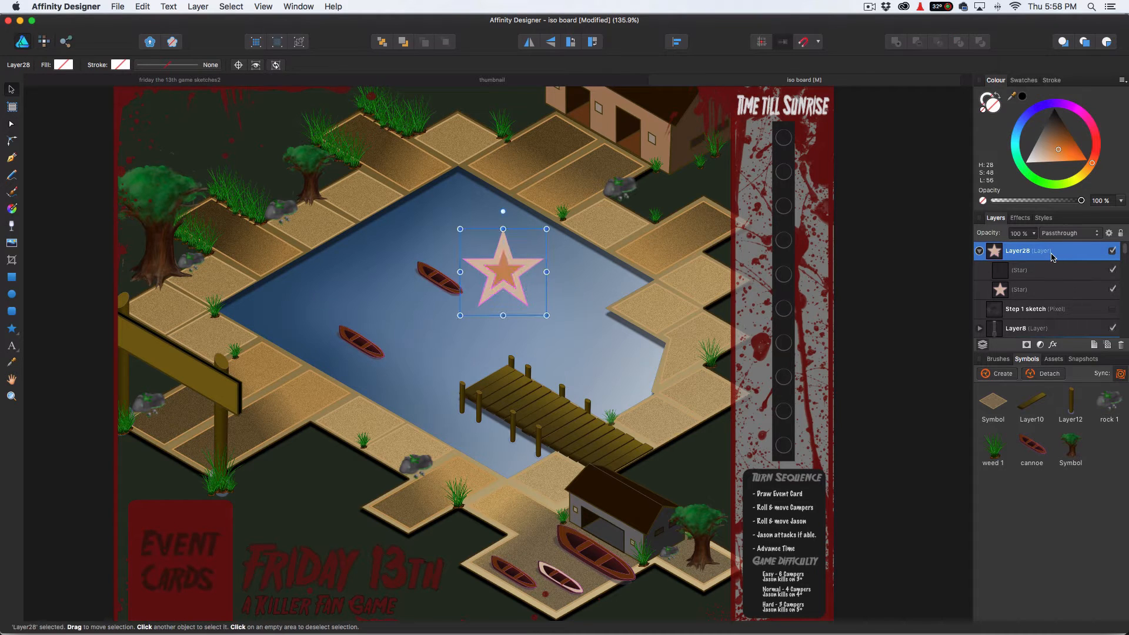
click(998, 375)
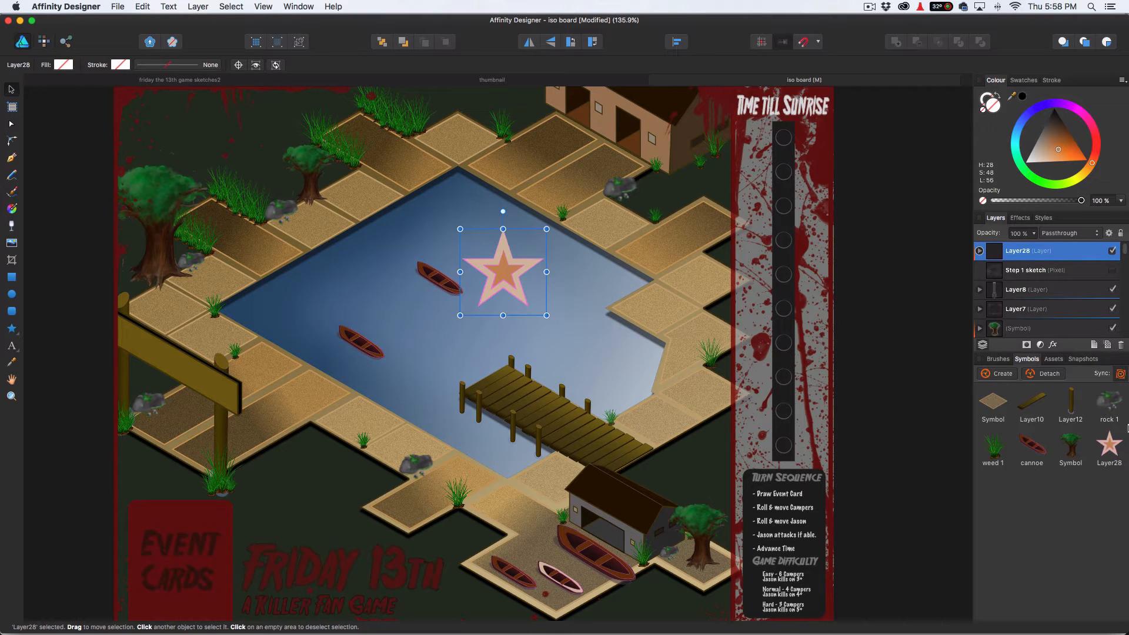
drag(1110, 446, 334, 251)
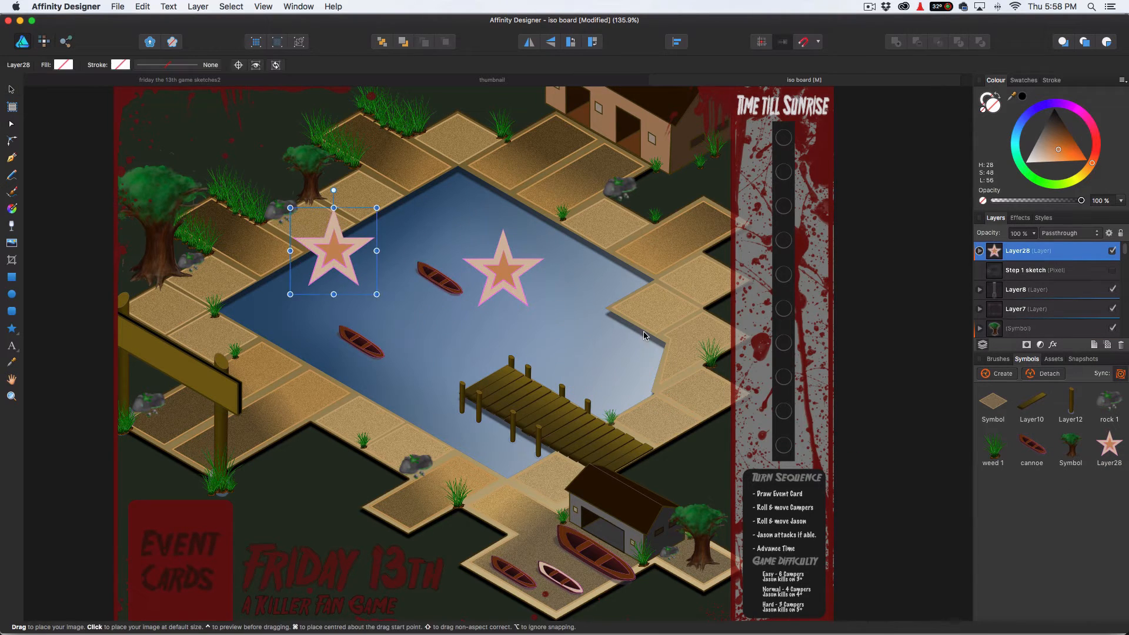
- Fill the new star instance's inner star with dark brown (H 28, S 77, L 14), and deselect it
click(332, 252)
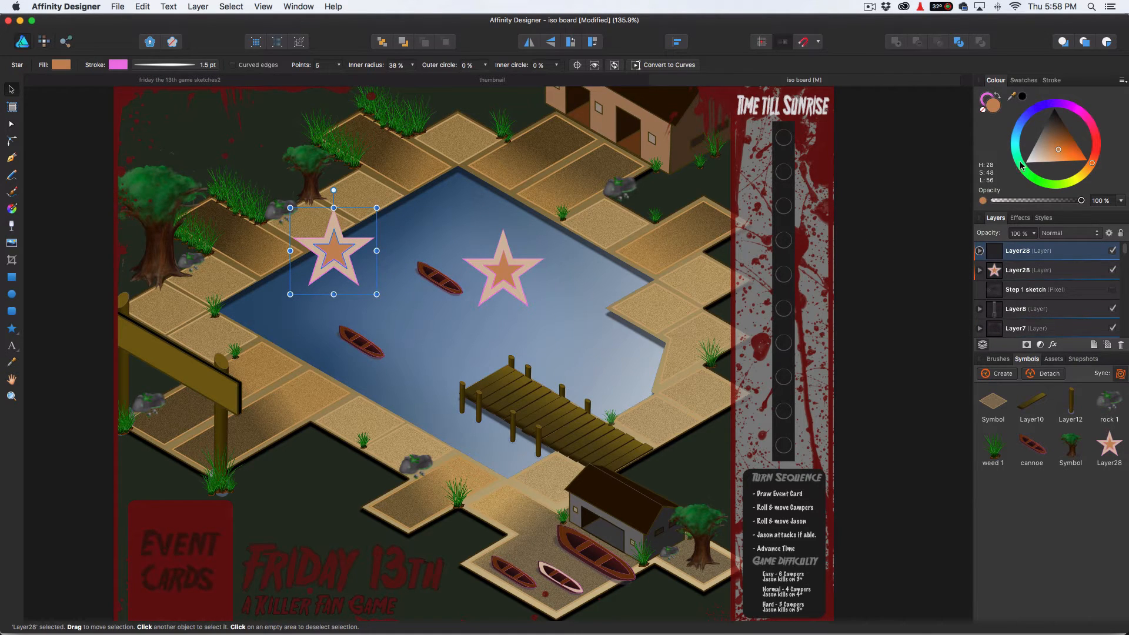
click(1078, 154)
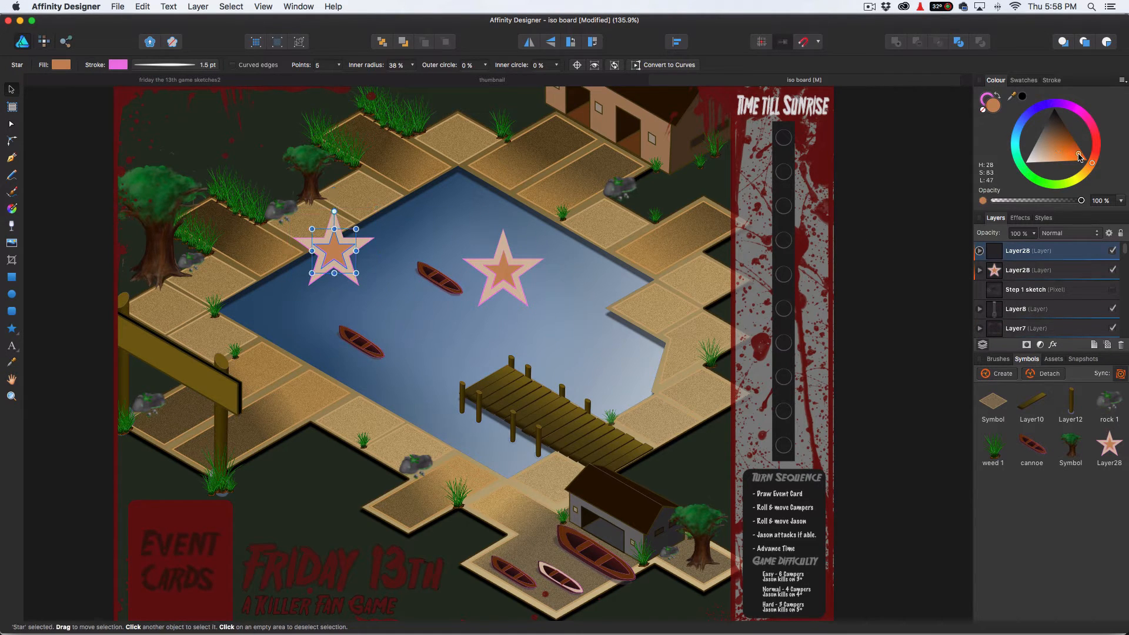
click(1061, 121)
click(683, 196)
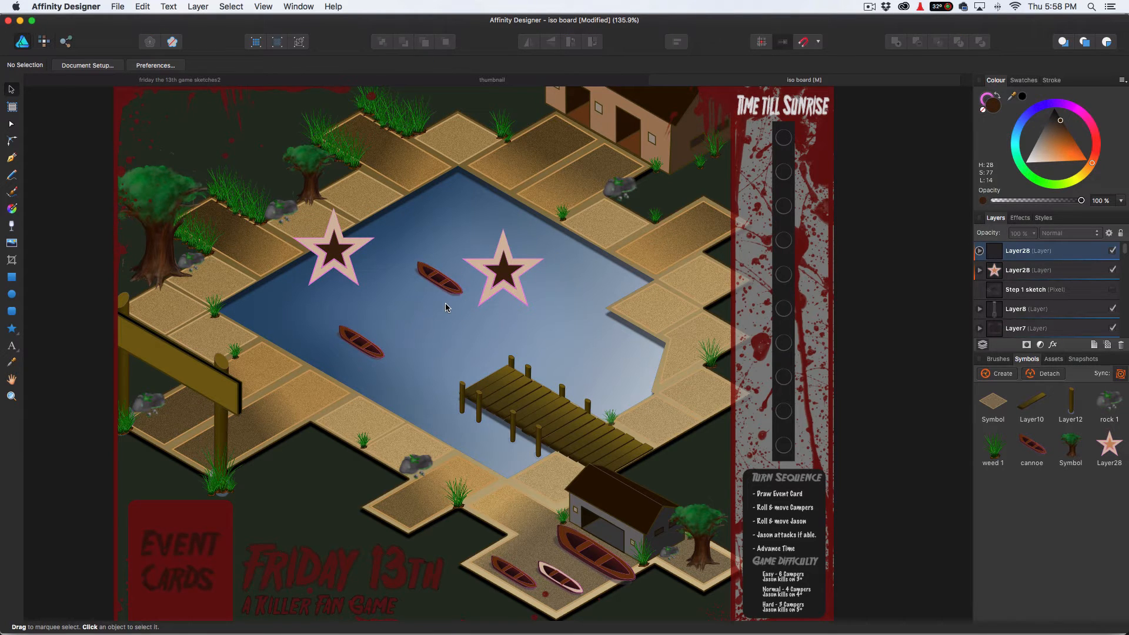
- Delete the green star and the pink round asset from the Friday 13th Assets collection
click(1057, 360)
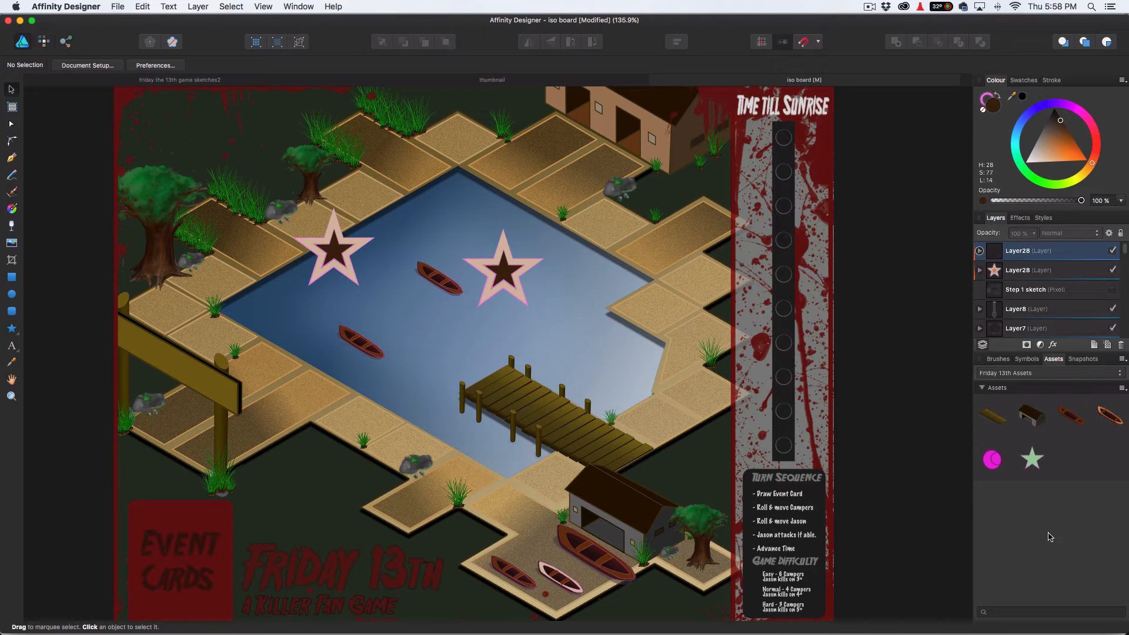
right_click(1033, 461)
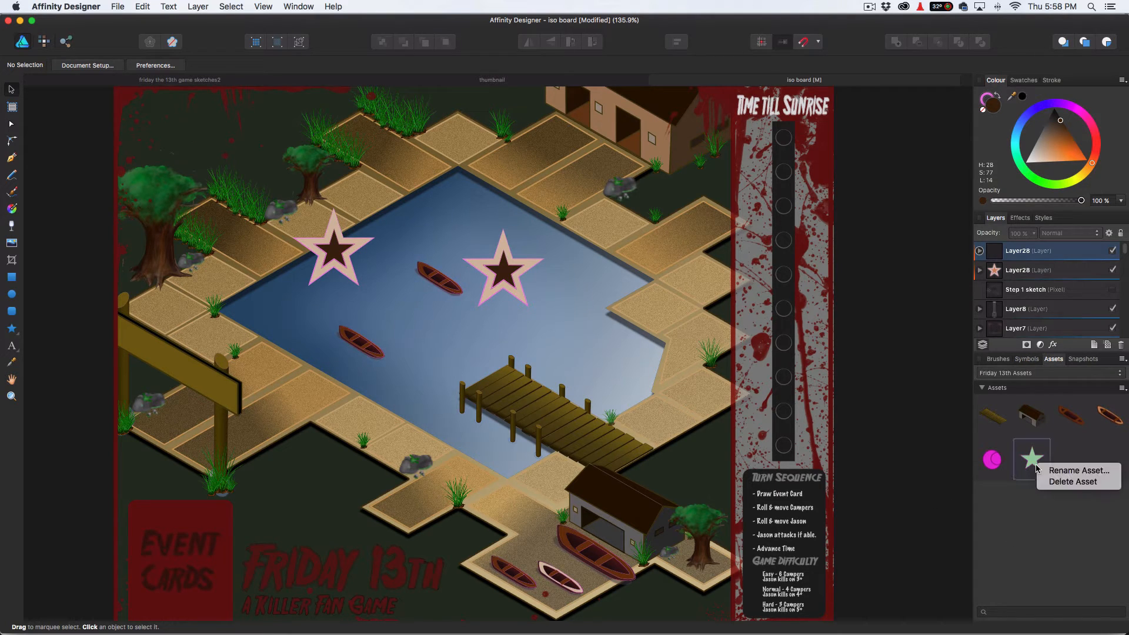
click(1050, 481)
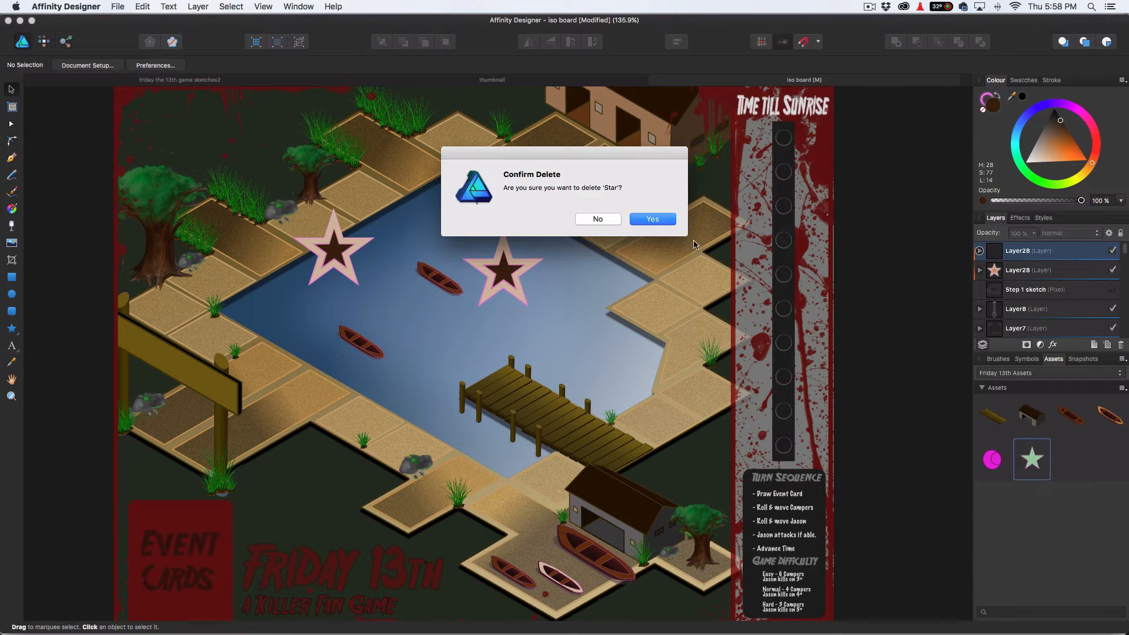
click(653, 218)
right_click(1002, 464)
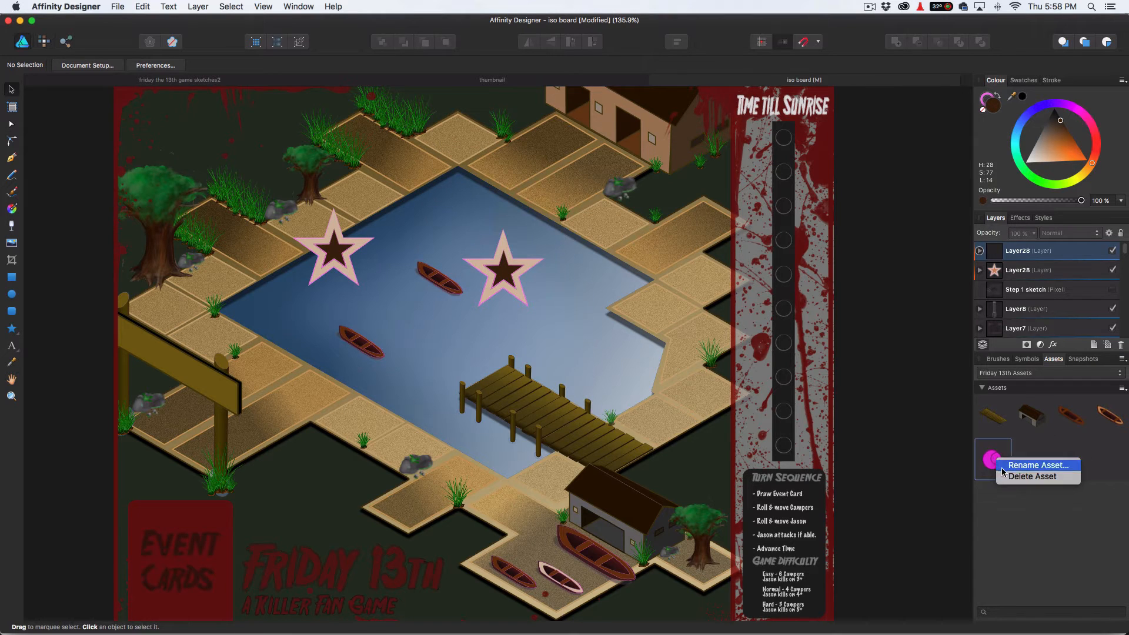
click(1009, 477)
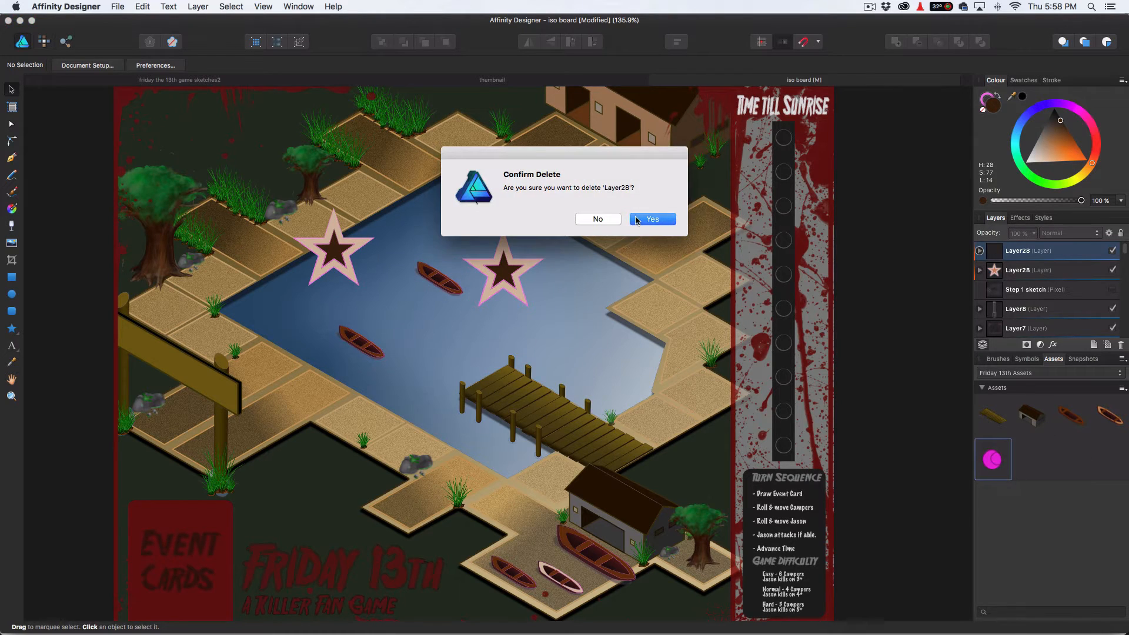
click(637, 221)
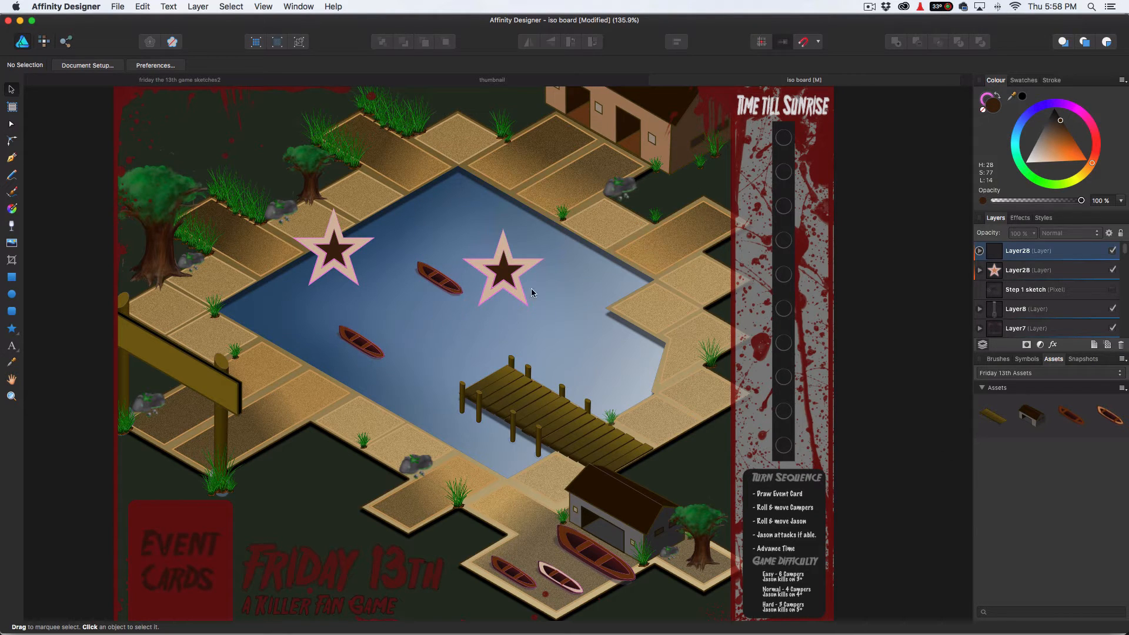
- Add the star symbol in the middle of the lake to the Friday 13th Assets collection
click(1075, 273)
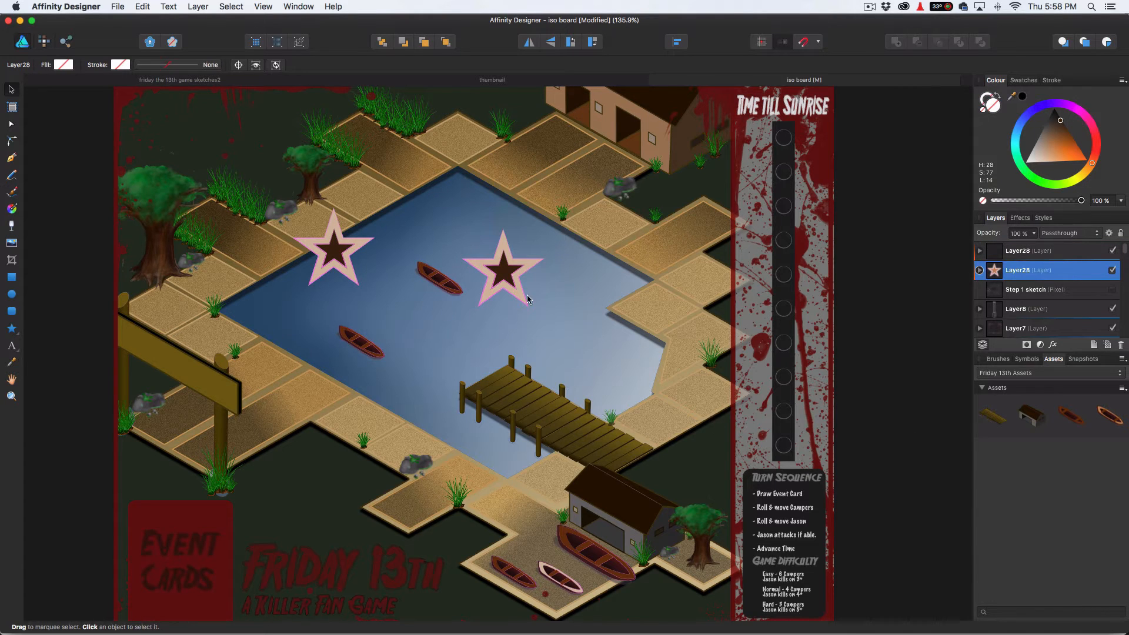
click(504, 271)
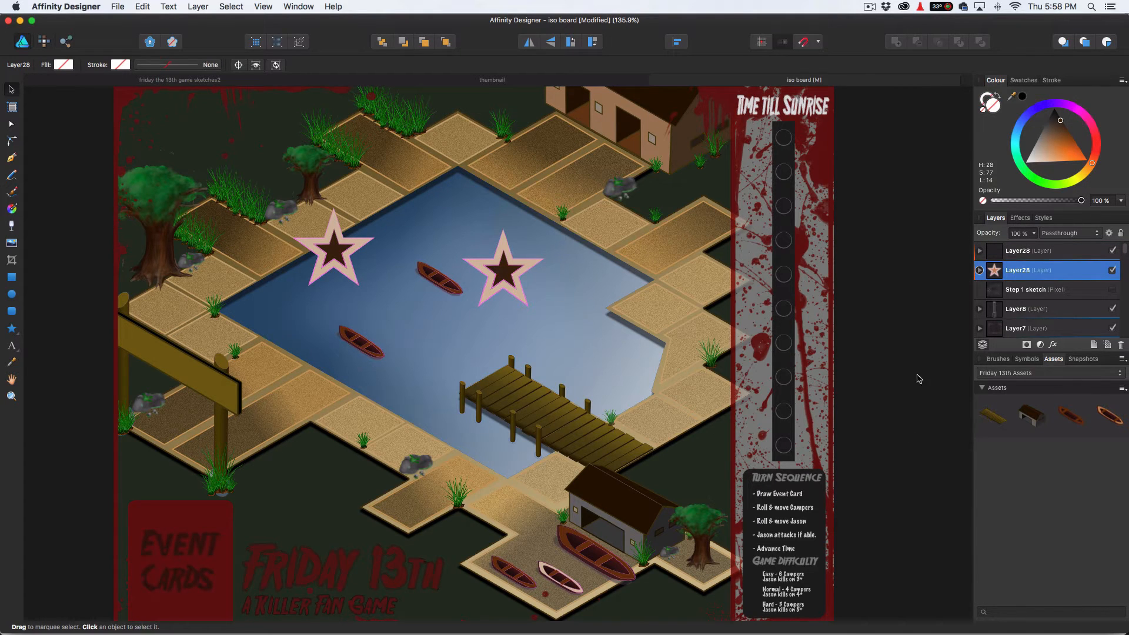
click(1123, 389)
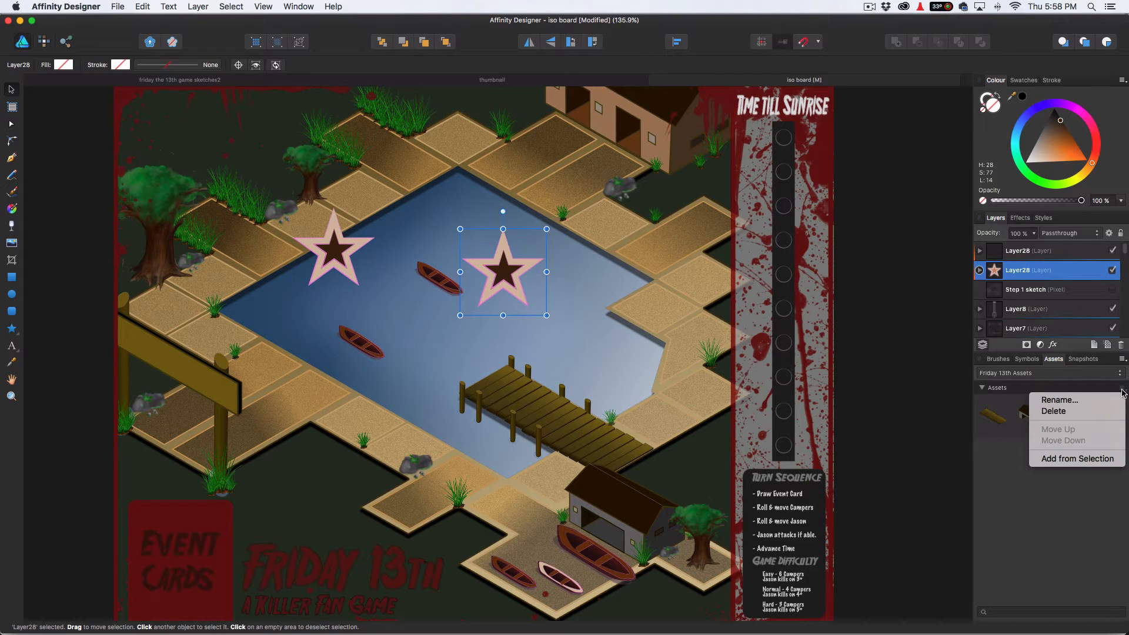
click(1095, 460)
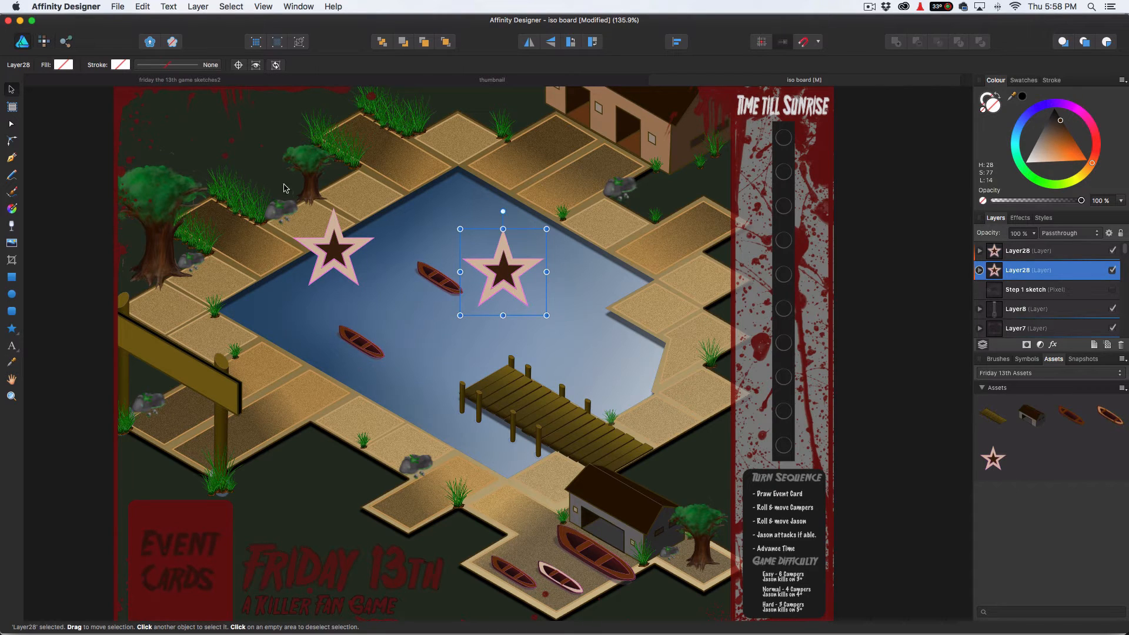
click(13, 329)
click(13, 329)
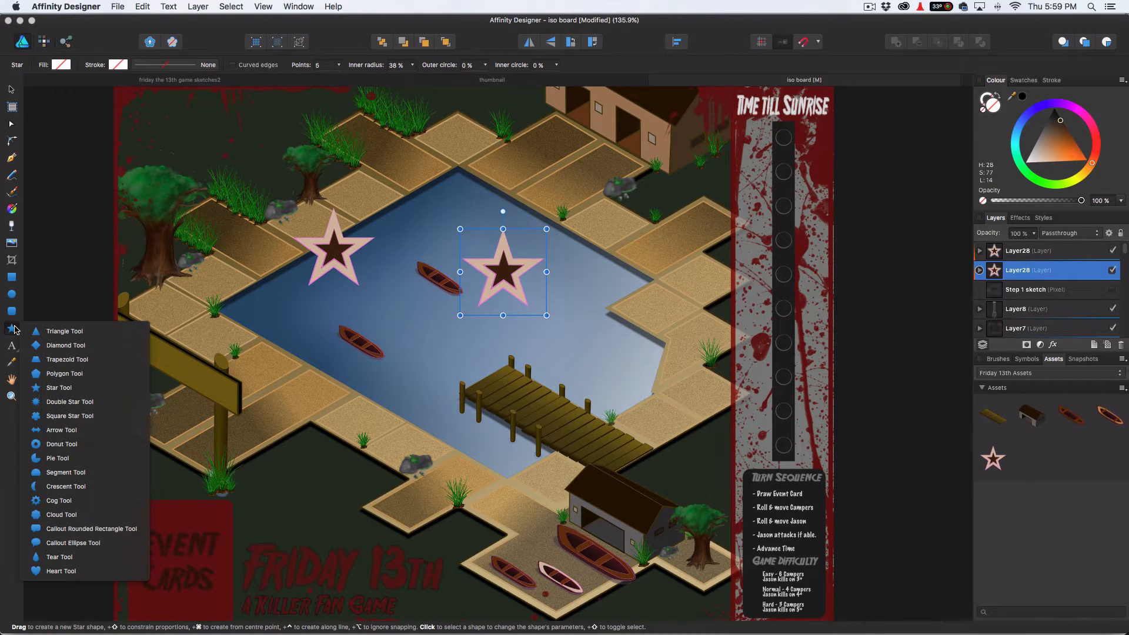
click(62, 501)
drag(592, 245, 611, 272)
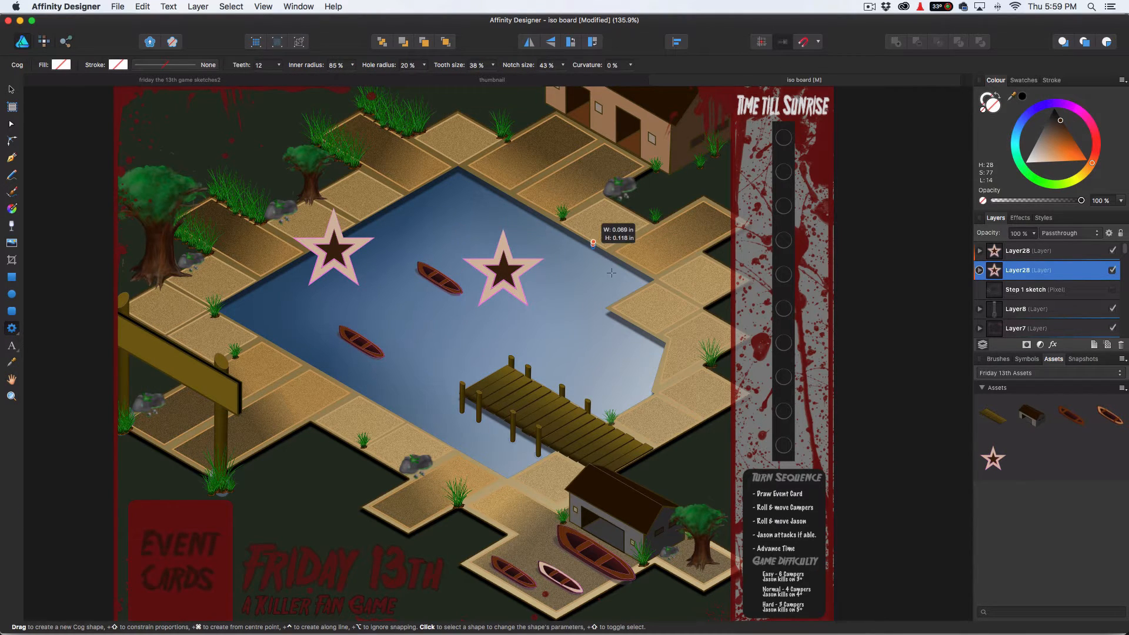
drag(651, 310, 662, 318)
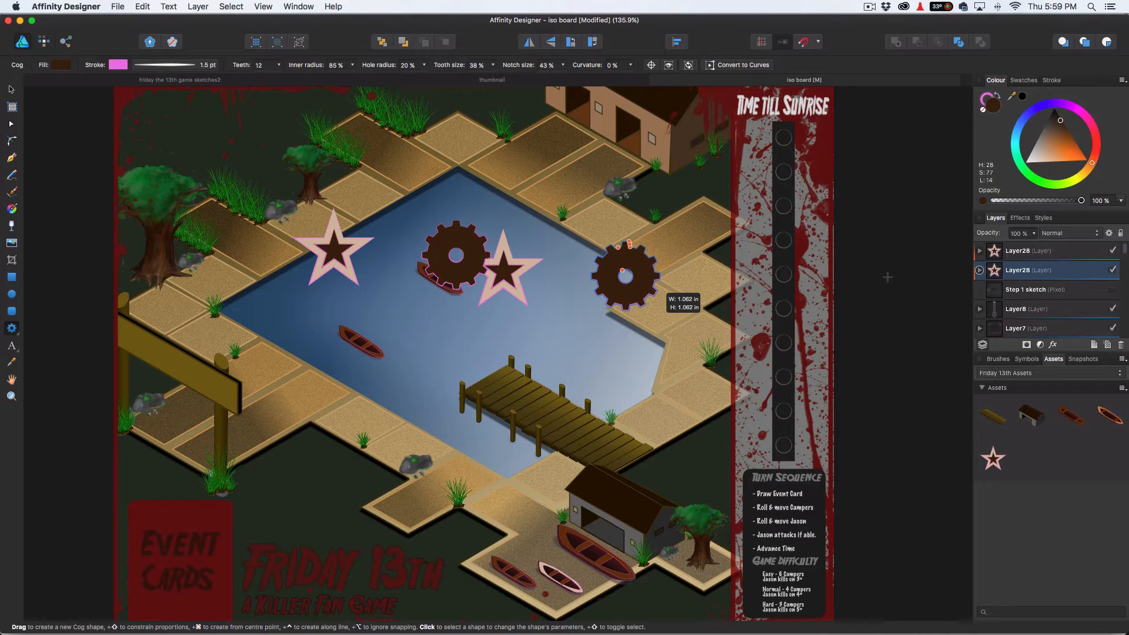
click(1003, 271)
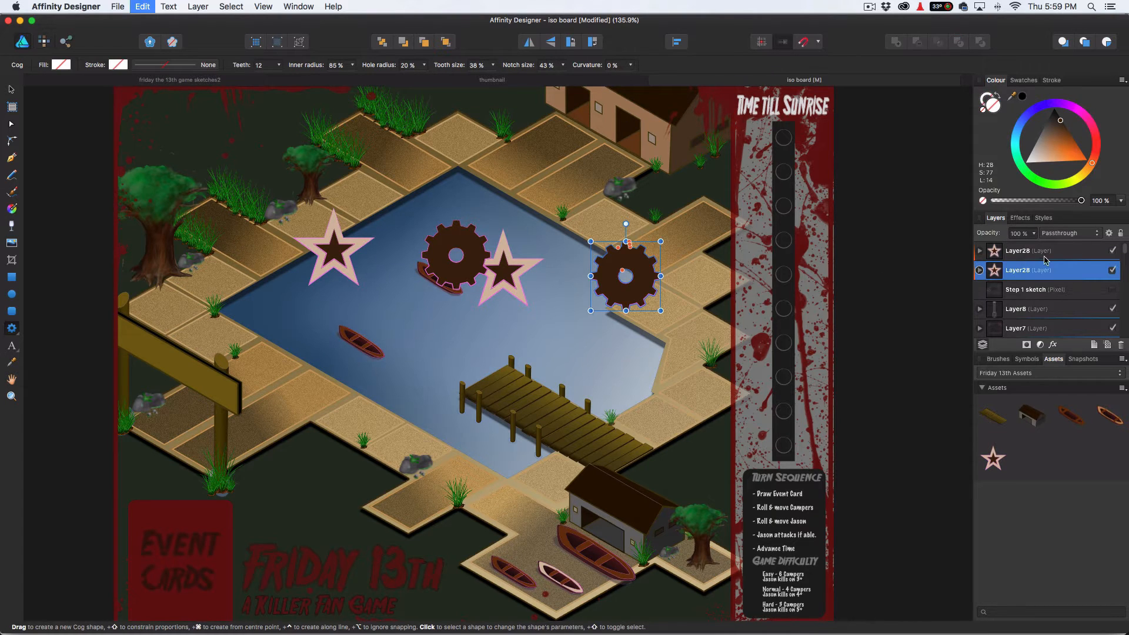
key(super+z)
key(a)
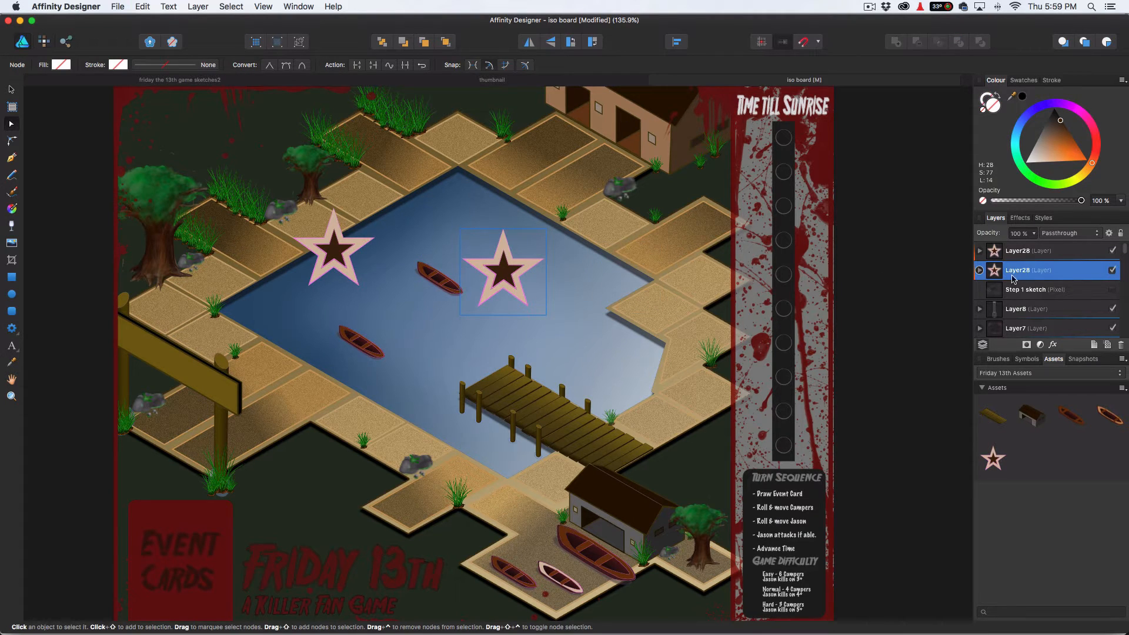
- Add a new layer above both star layers and draw a 12-tooth cog by the lake's upper-right shore
click(1046, 256)
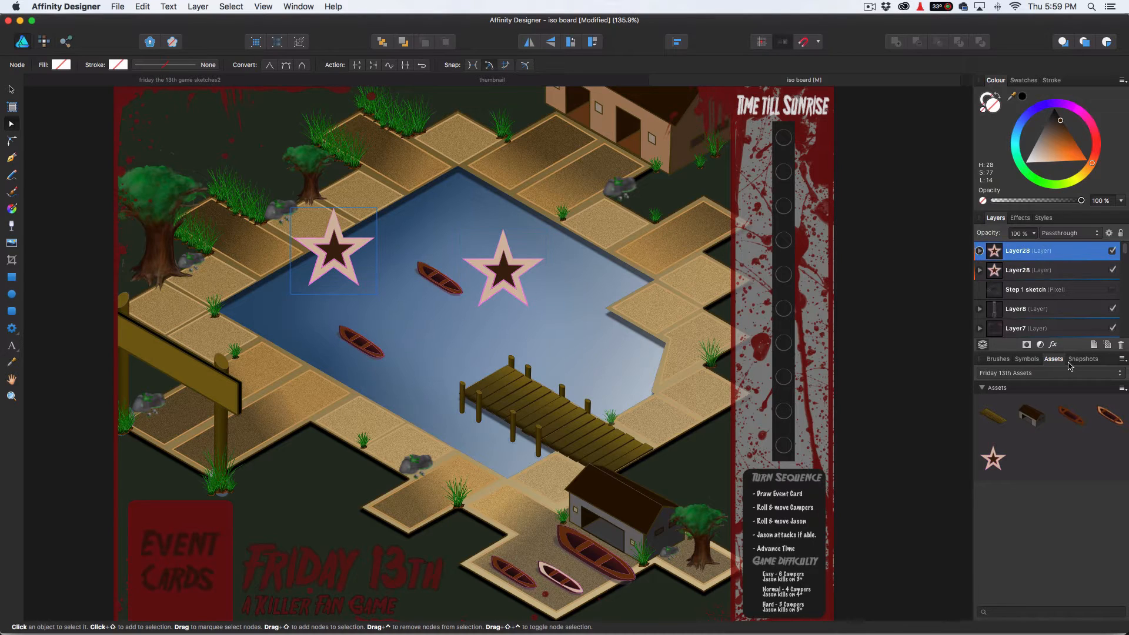
click(1095, 346)
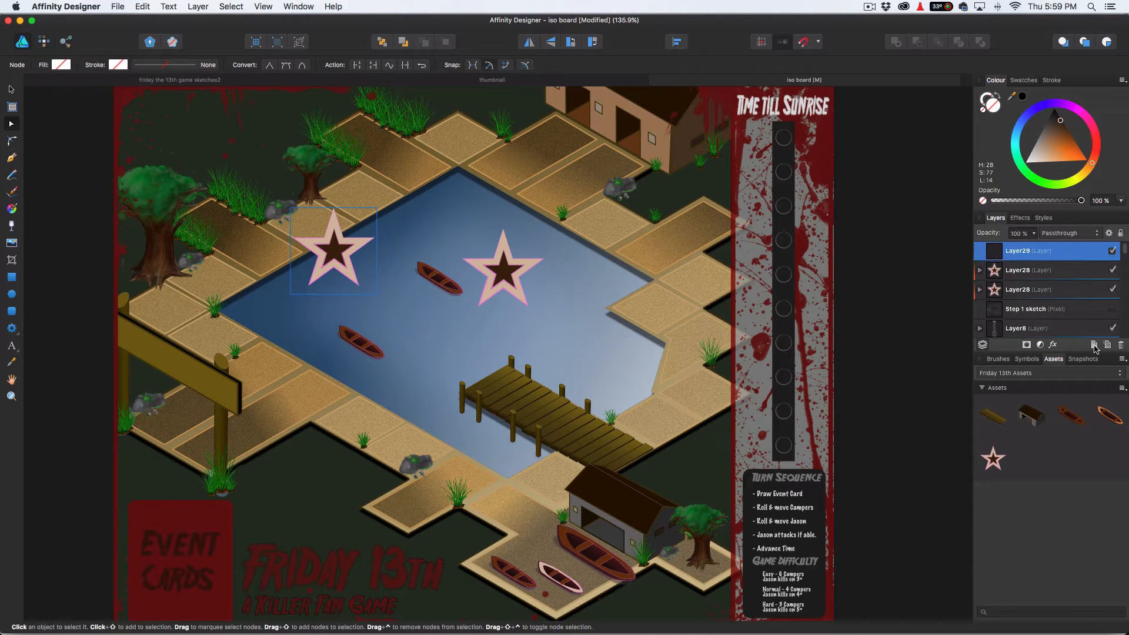
click(12, 329)
drag(551, 219, 644, 303)
key(super+z)
scroll(595, 266, up, 1)
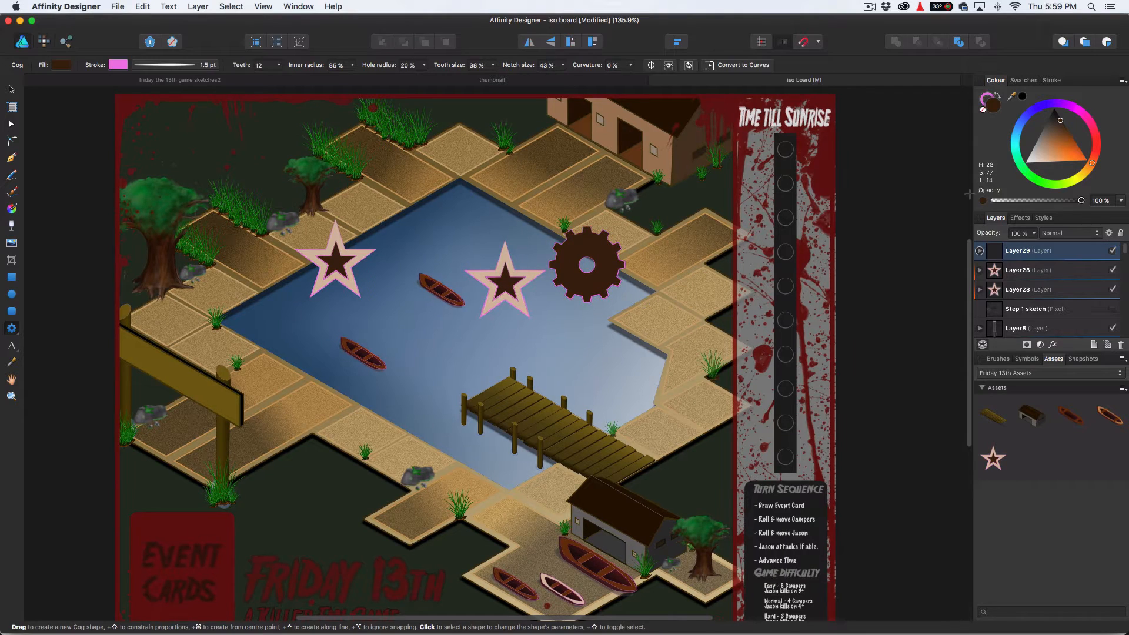
- Fill the cog with orange (H 28, S 72, L 60) and add it to the Friday 13th Assets collection
click(1065, 155)
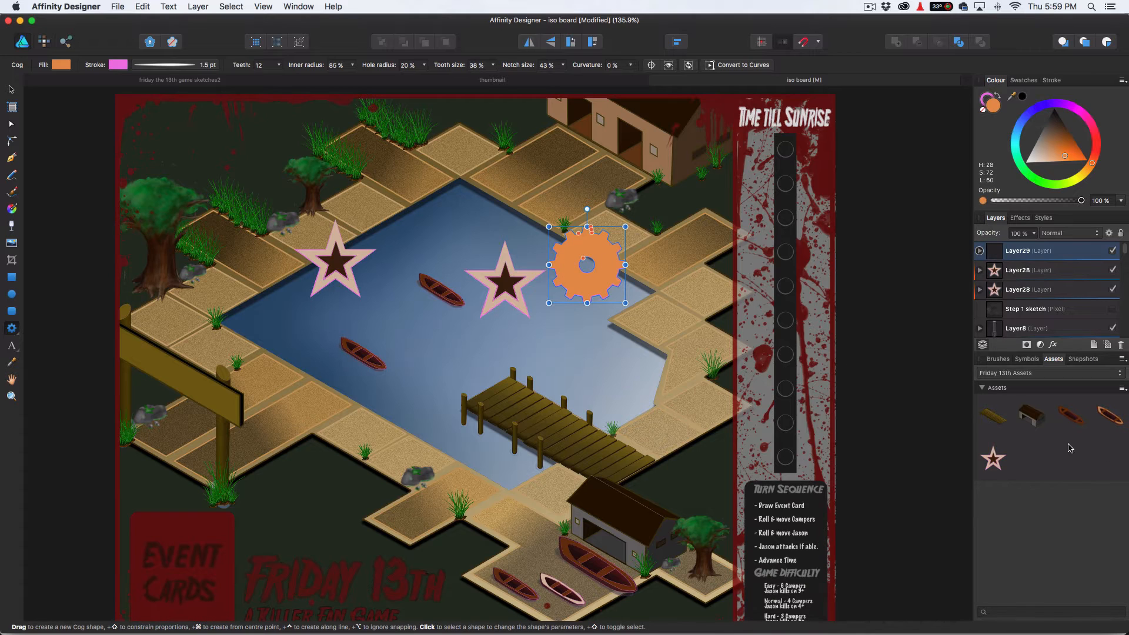
click(1122, 390)
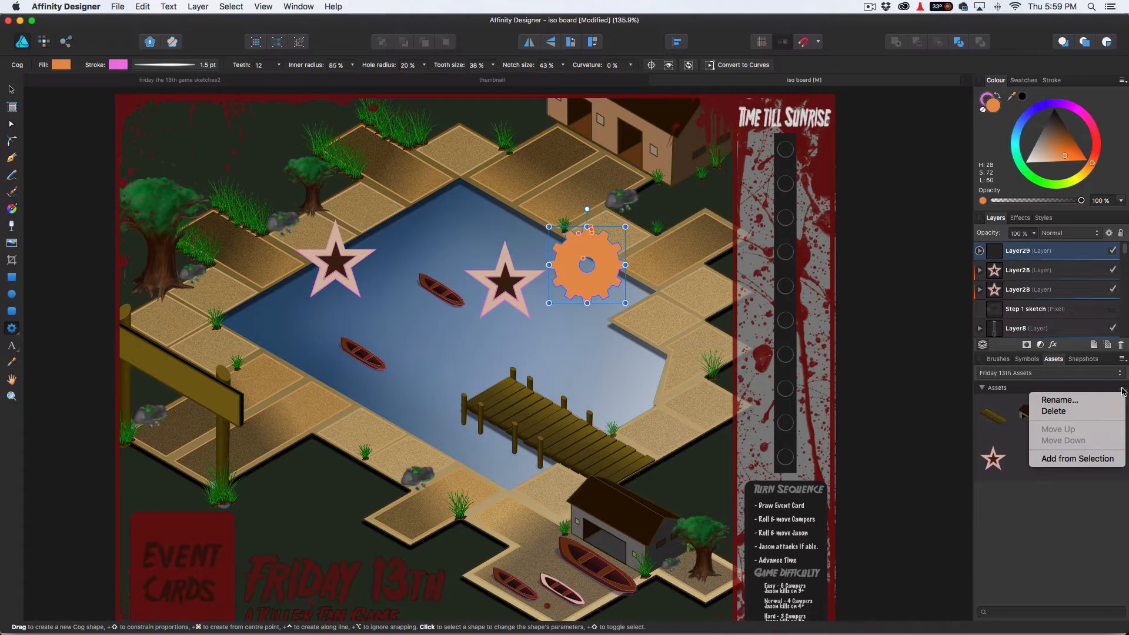
click(1087, 459)
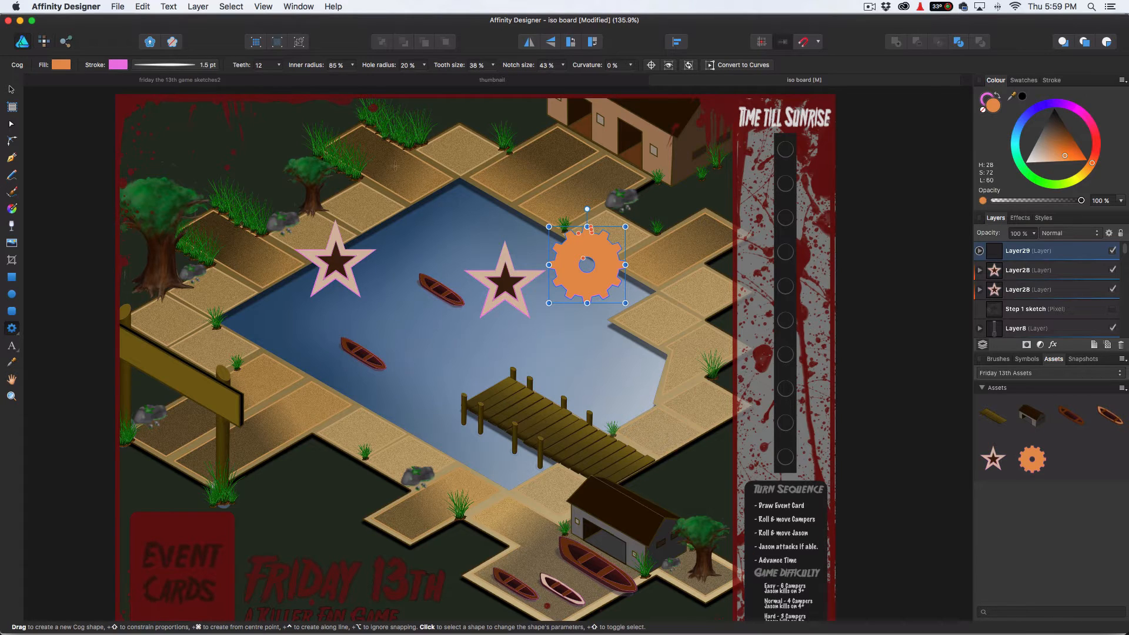
- Place two copies of the cog asset, one at the lake's upper corner and one beside the dock
click(11, 89)
drag(1032, 459, 444, 205)
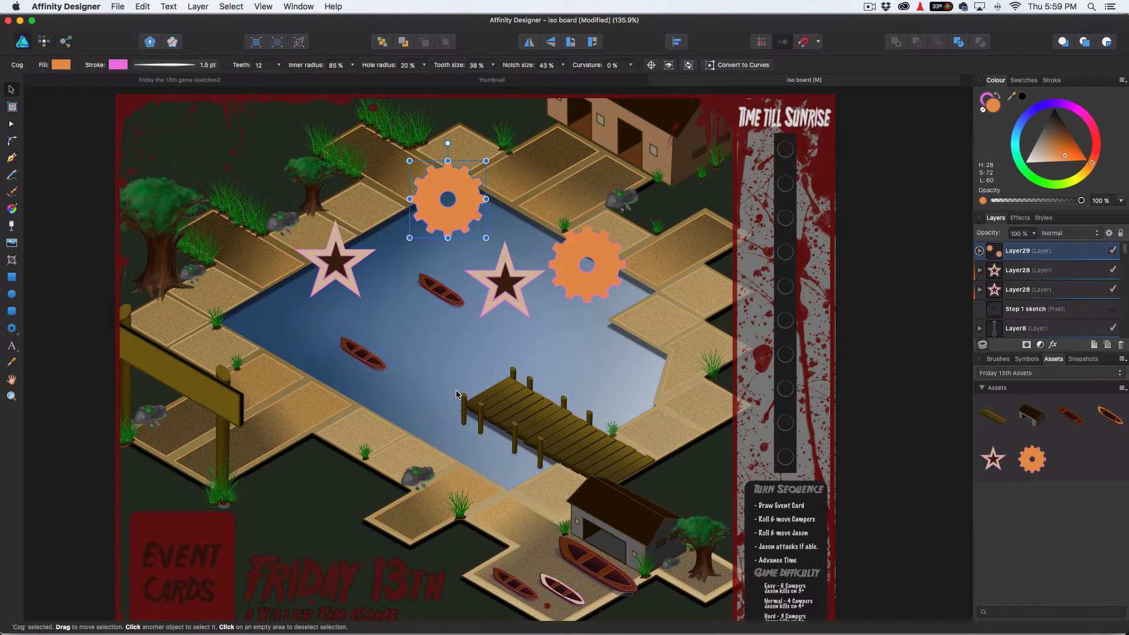
drag(1032, 459, 450, 369)
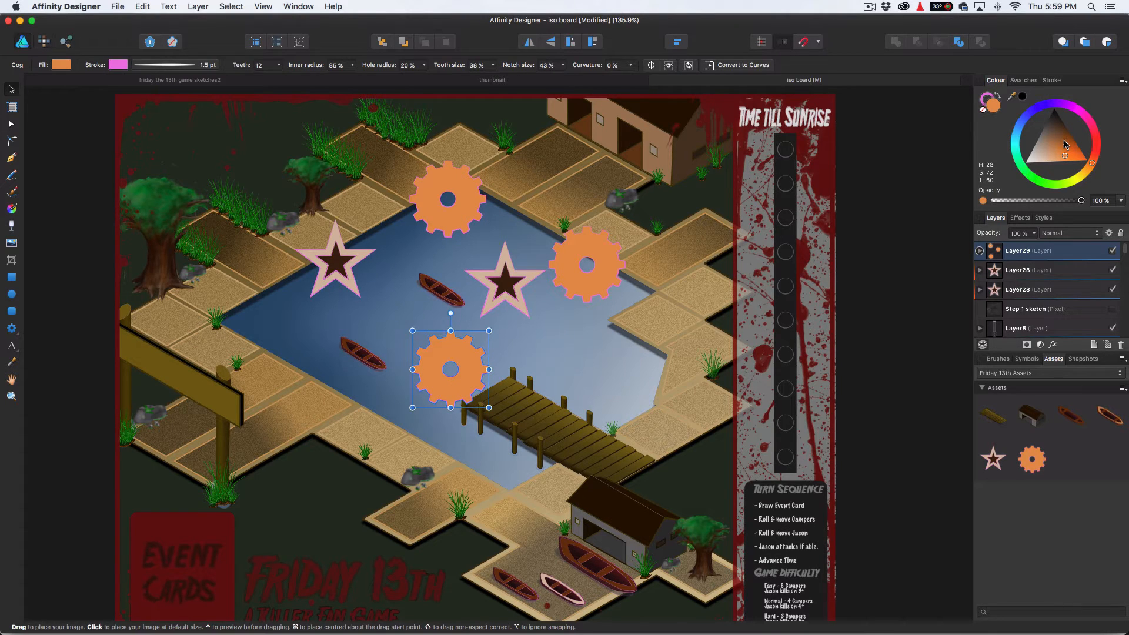
- Recolour the cog beside the dock dark blue (H 239, S 35, L 27) and the original cog dark magenta (H 329, S 52, L 26)
drag(1066, 144, 1057, 129)
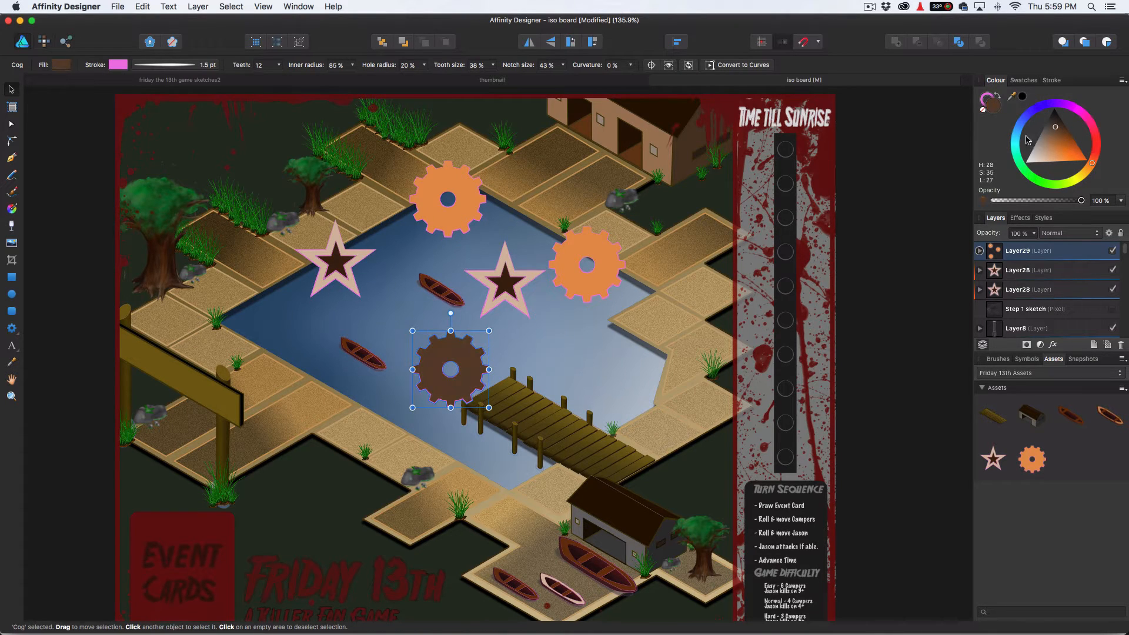
click(1036, 113)
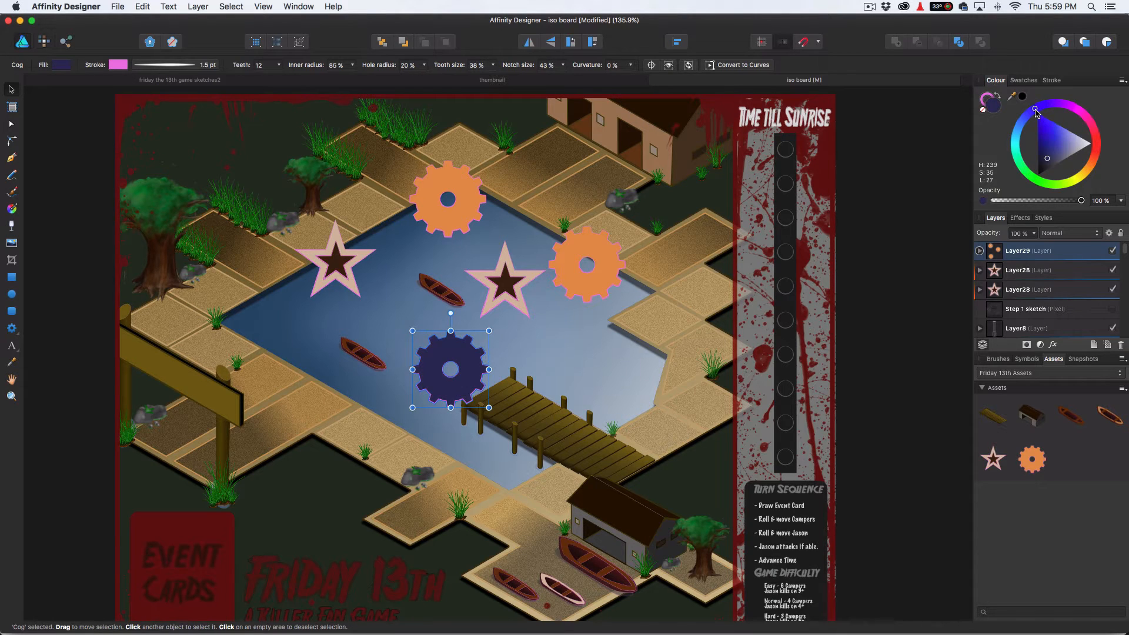
click(1061, 131)
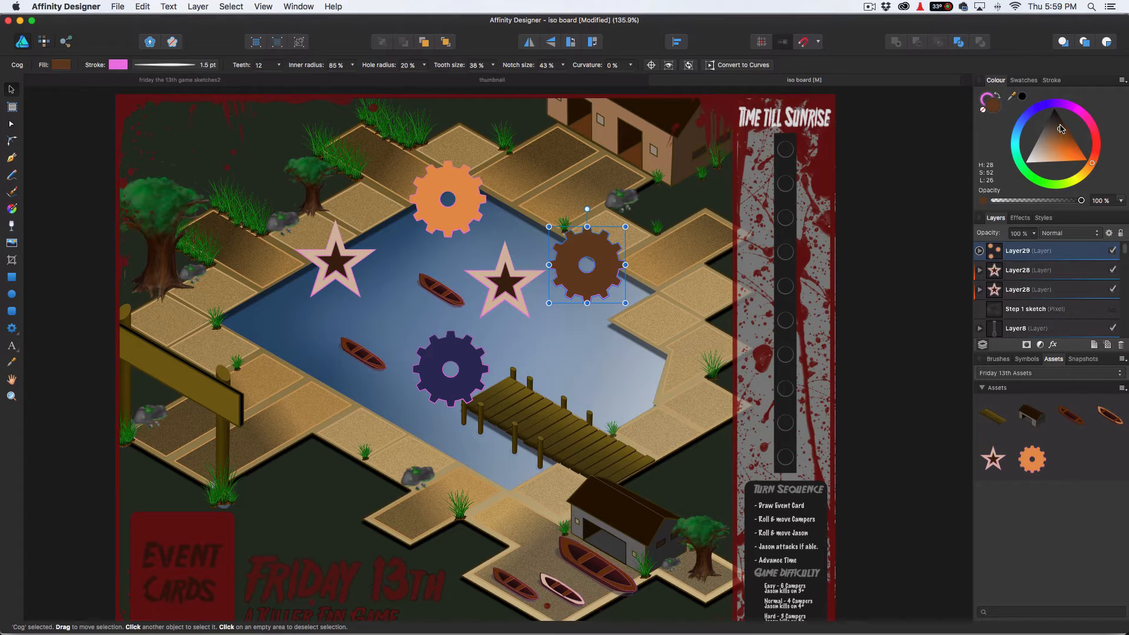
click(1092, 122)
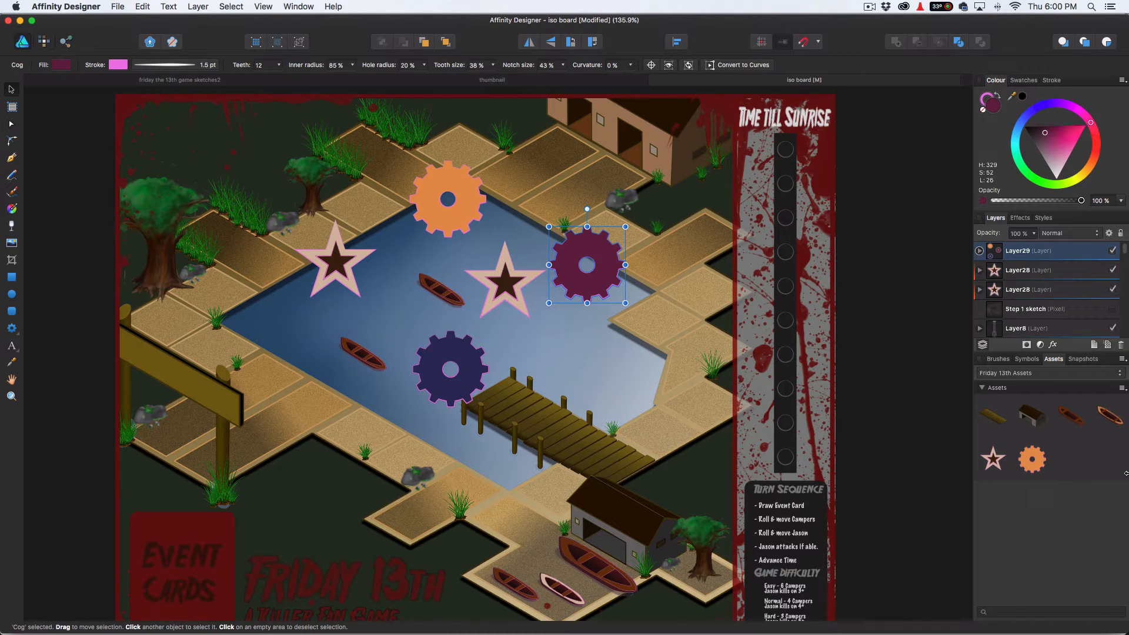
- Create a new Letter (ANSI A) print document, 11 by 8.5 in at 300 DPI, in RGB/8
click(1027, 359)
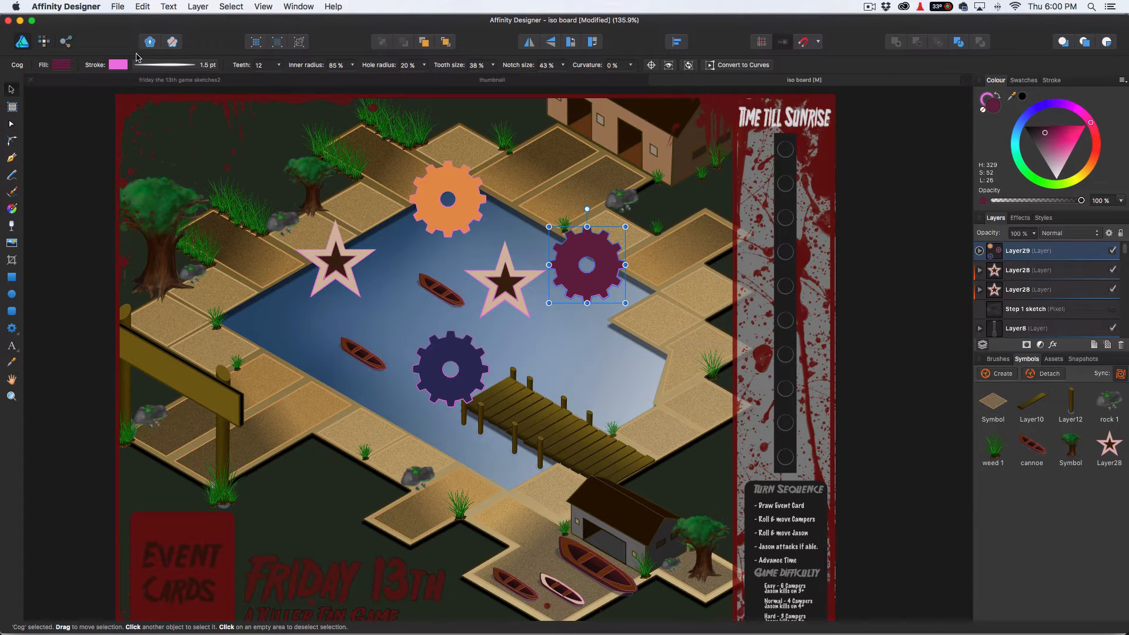
click(122, 7)
click(124, 20)
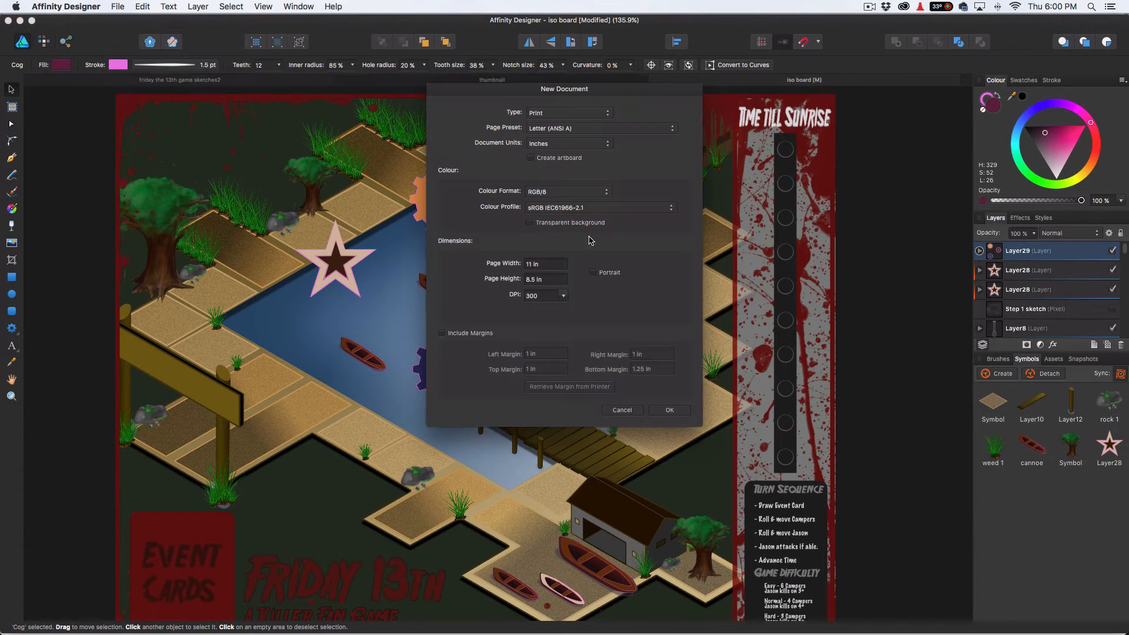
click(667, 411)
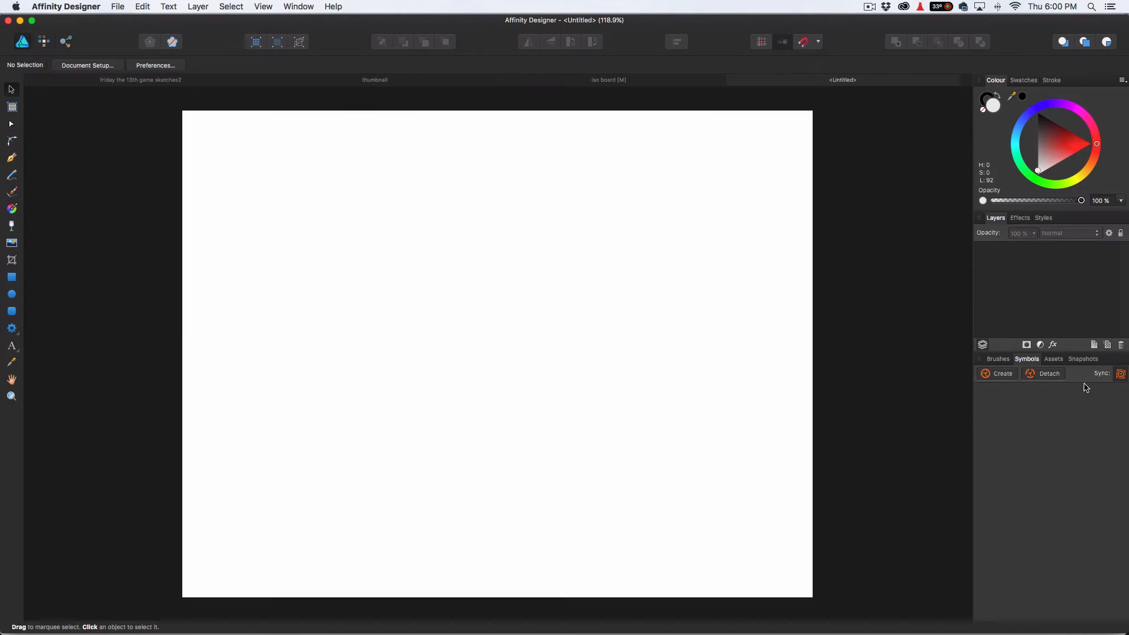
- Place three copies of the star asset on the blank page and fill the lowest one's inner star with orange (H 28, S 74, L 56)
click(1054, 359)
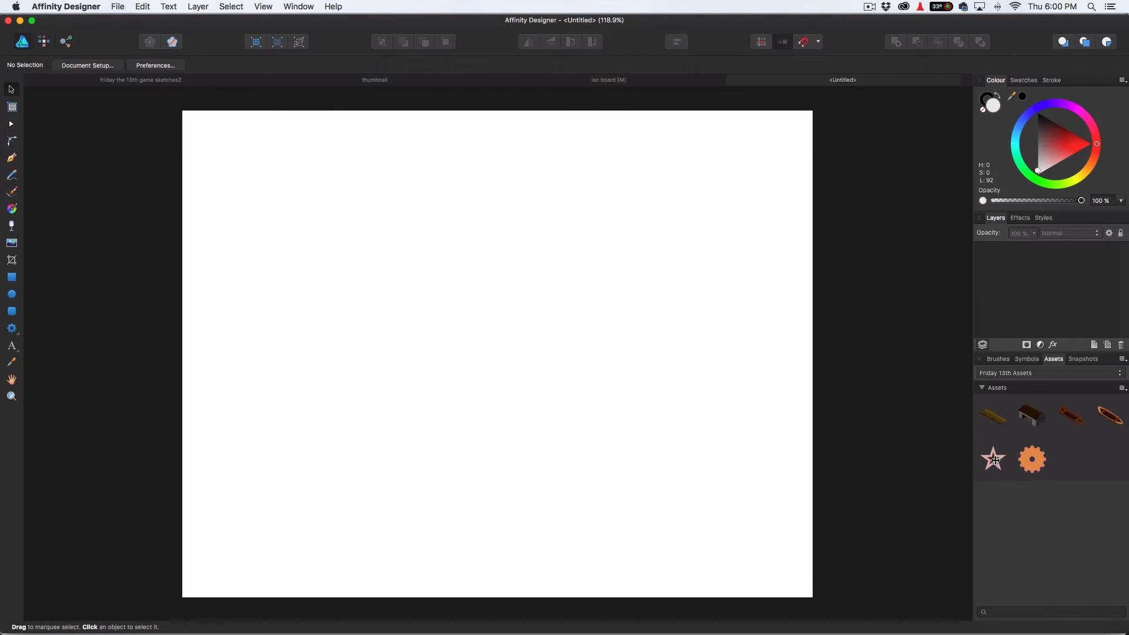
drag(995, 463, 329, 242)
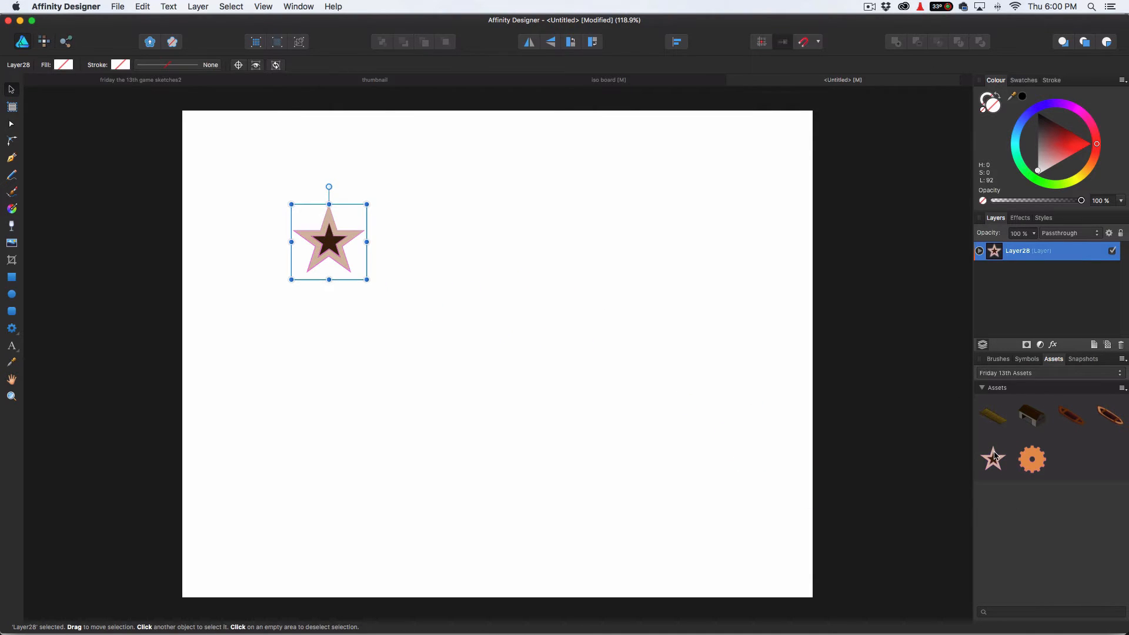
drag(995, 456, 460, 203)
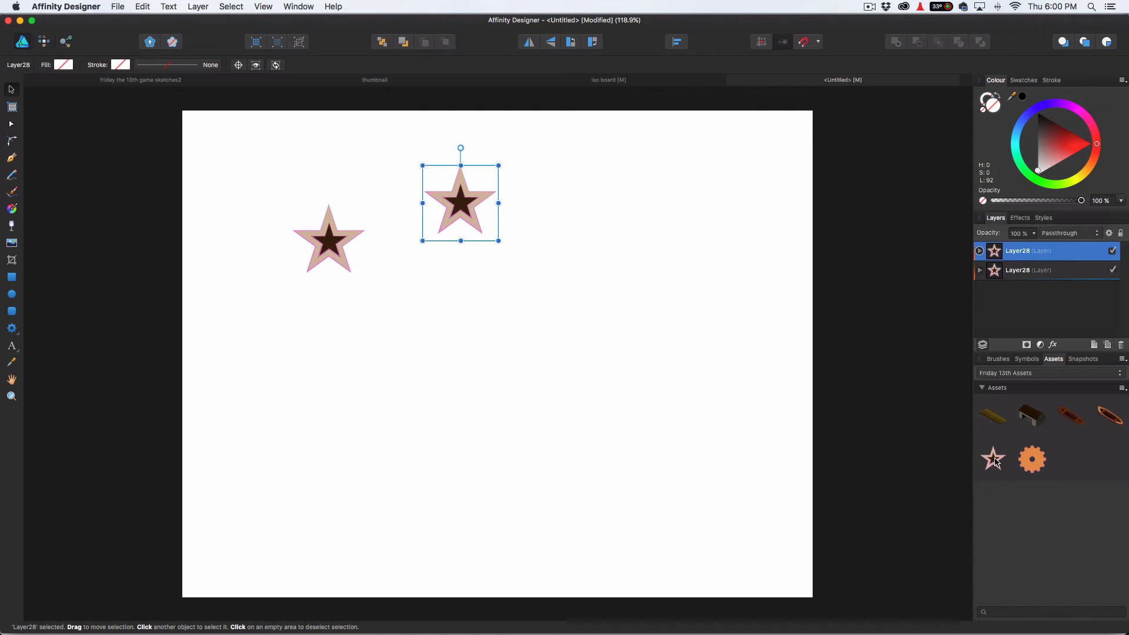
drag(995, 463, 373, 352)
double_click(369, 350)
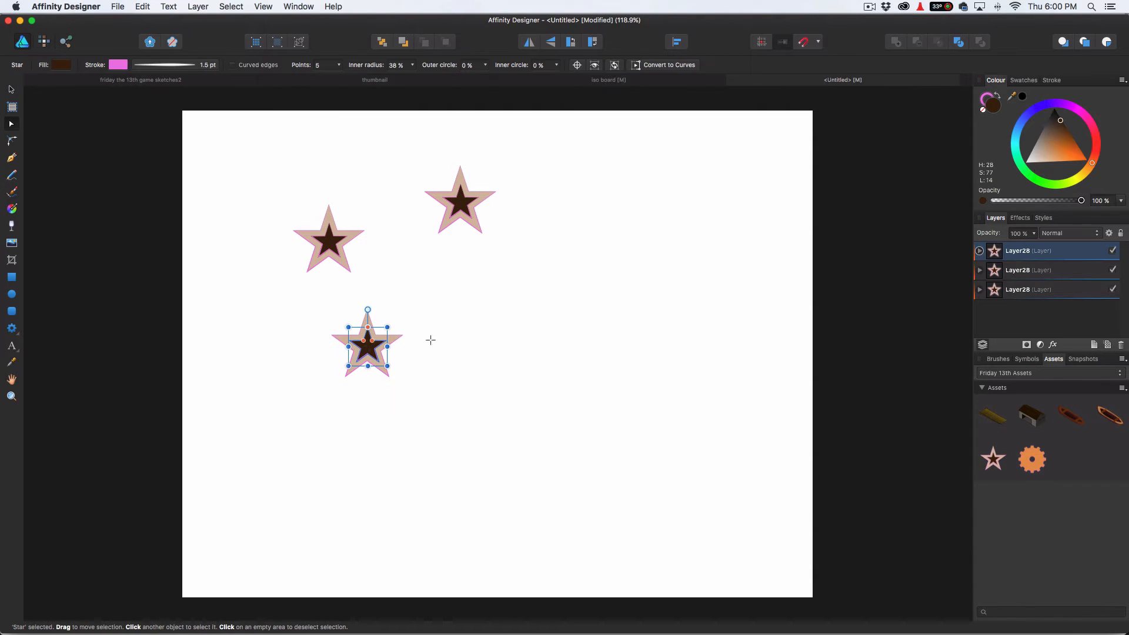
drag(1058, 166, 1070, 157)
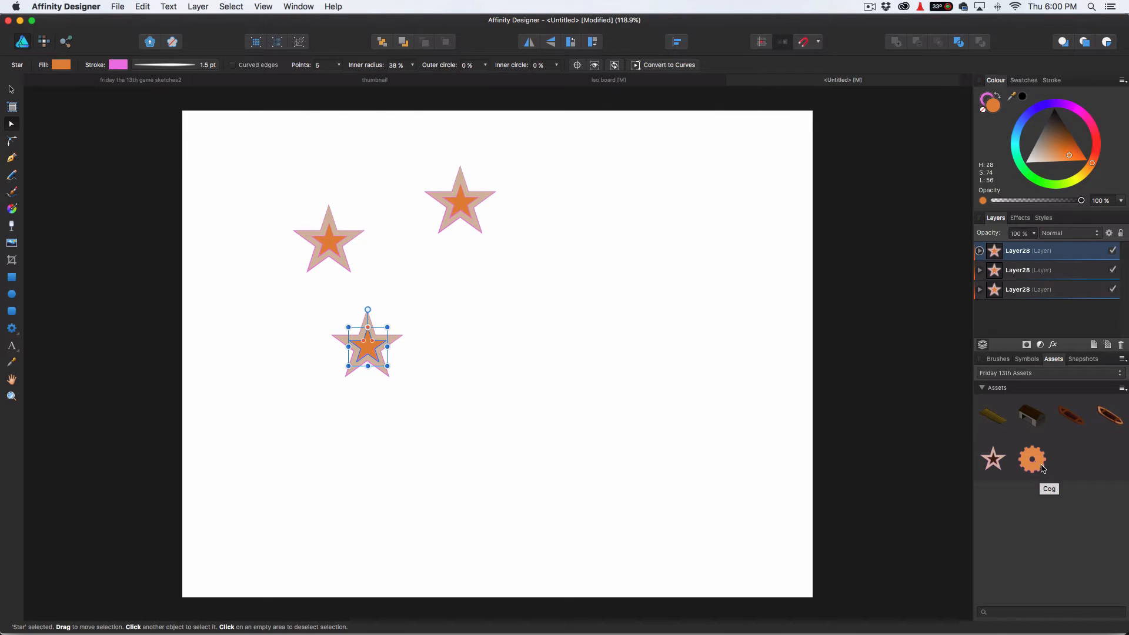
- Place two copies of the cog asset on the blank page and fill the lower one with blue (H 234, S 72, L 60)
drag(1034, 474, 635, 335)
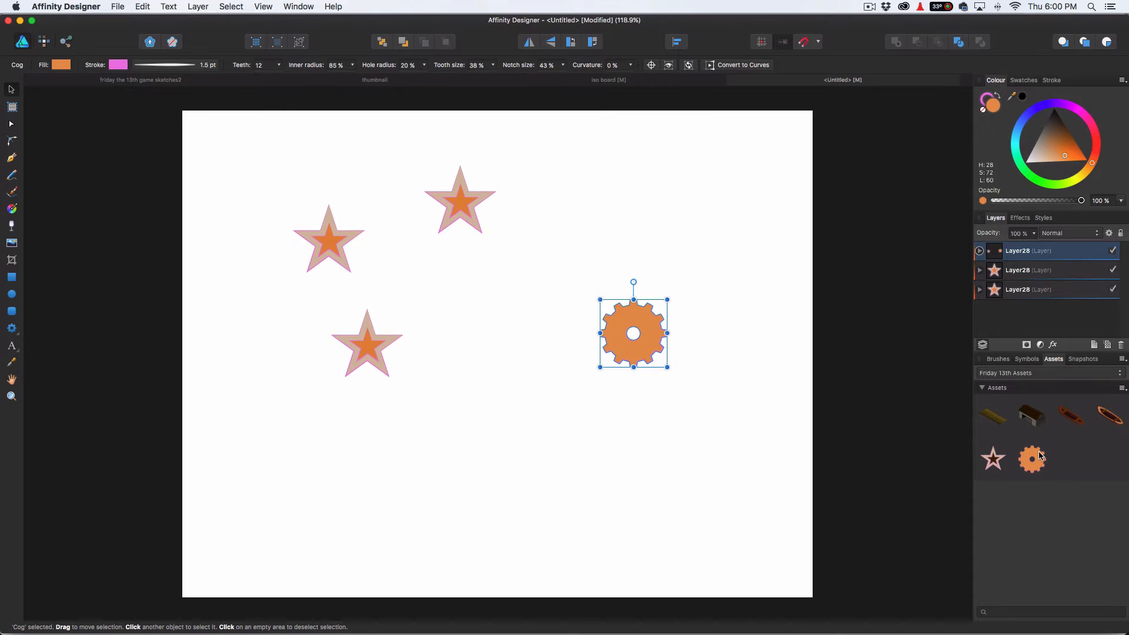
drag(1039, 456, 596, 476)
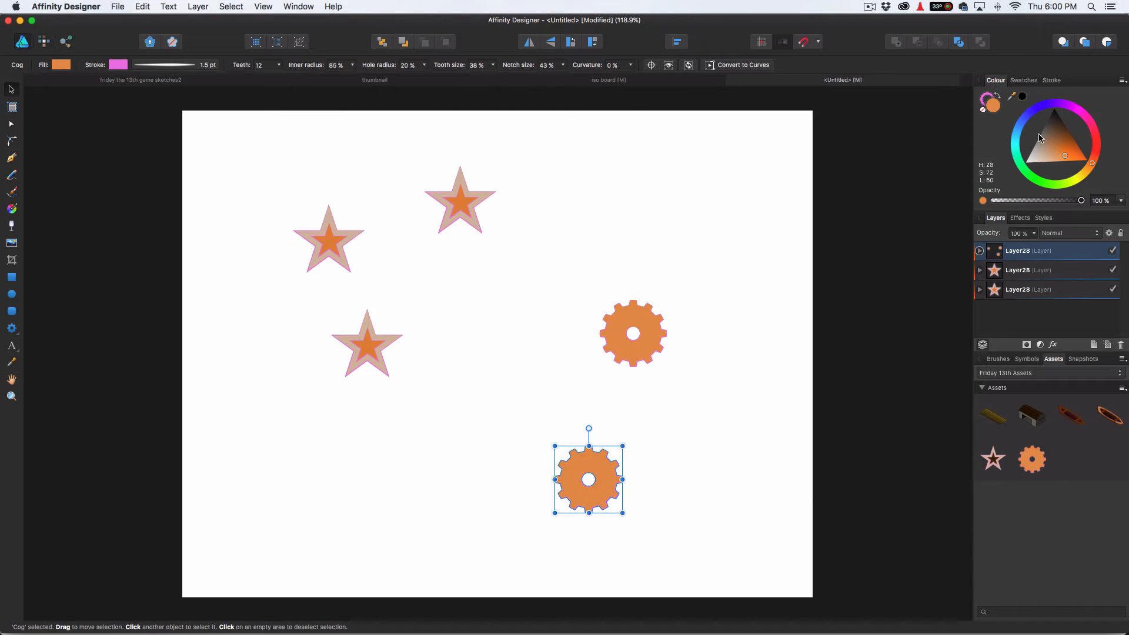
click(1034, 114)
click(655, 261)
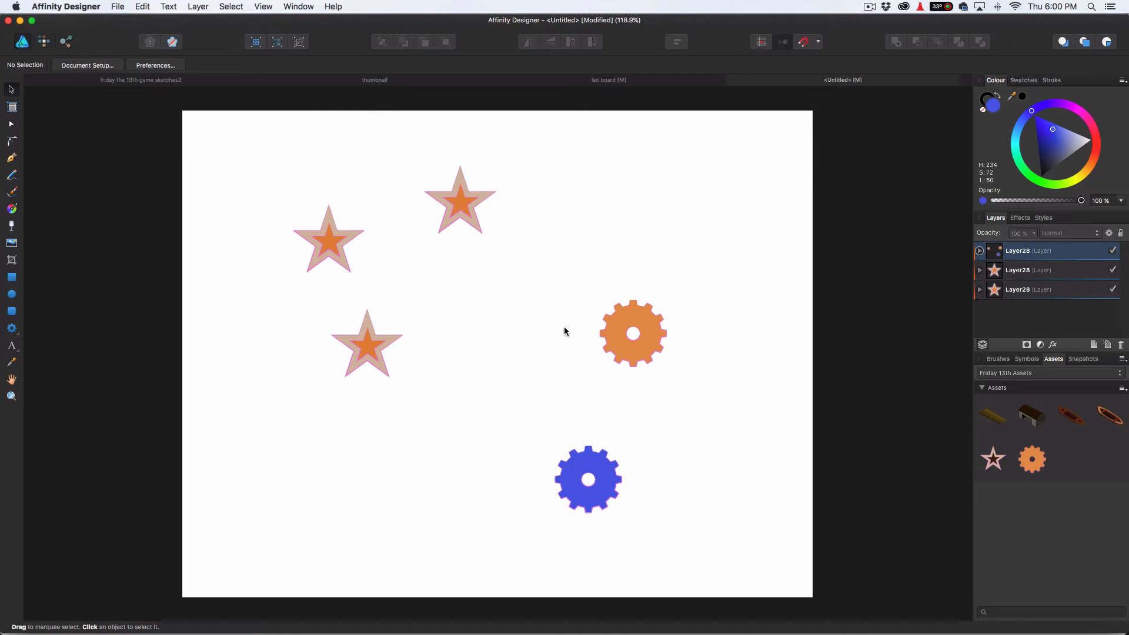
- Delete all the stars and cogs from the untitled page
drag(273, 155, 701, 535)
key(super+c)
key(Delete)
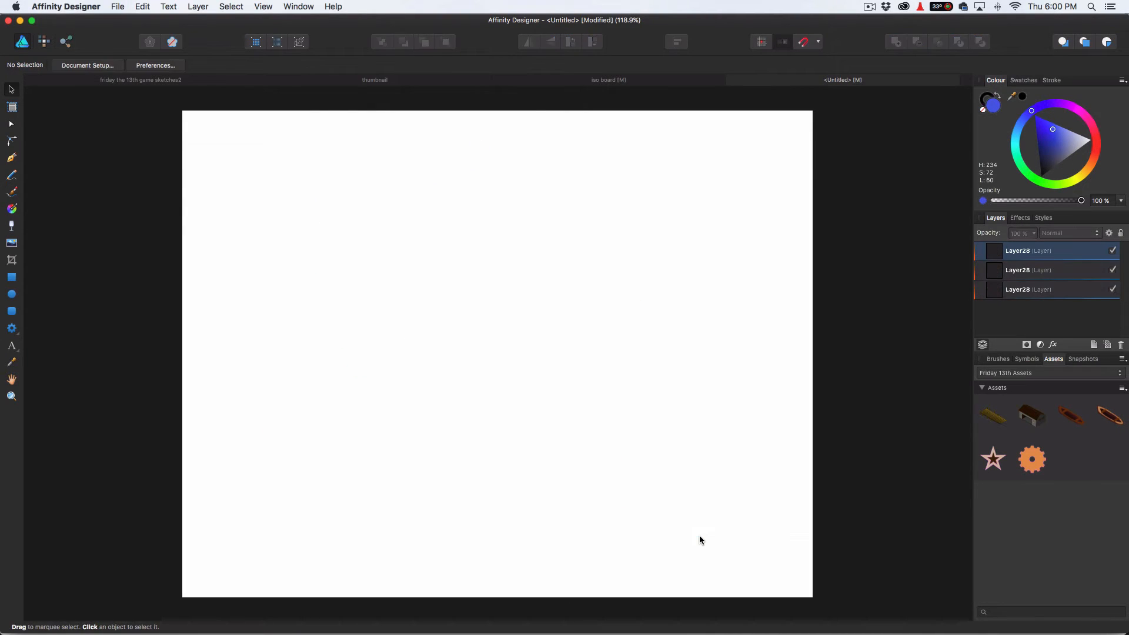
- Delete the cog layer and both star layers, Layer29 and the two Layer28 entries, from the iso board document
click(631, 83)
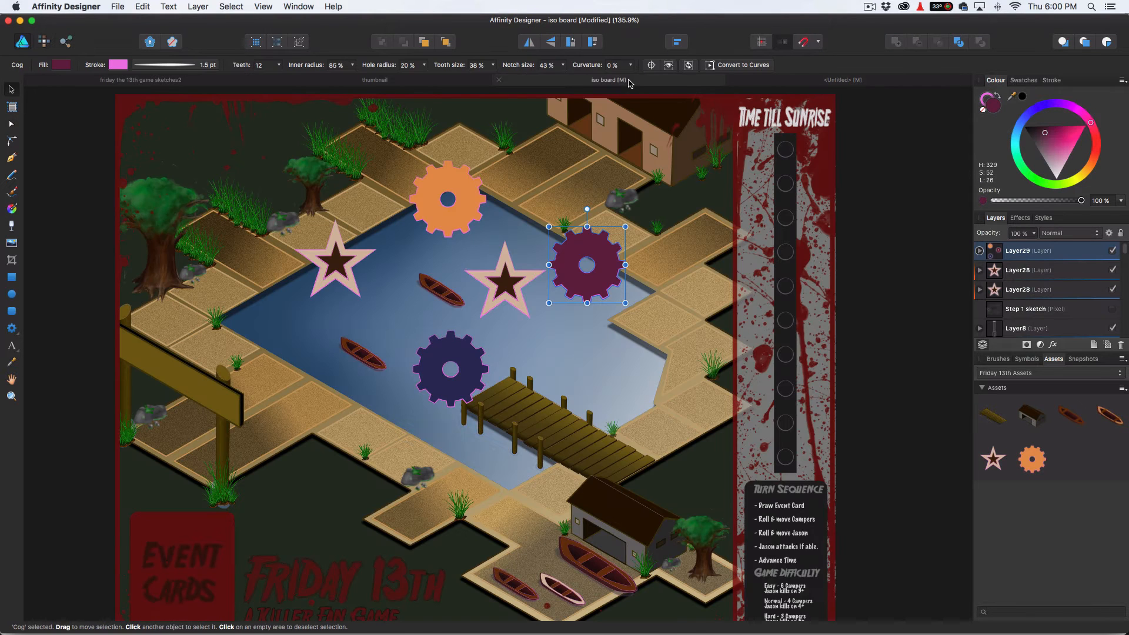
click(1047, 291)
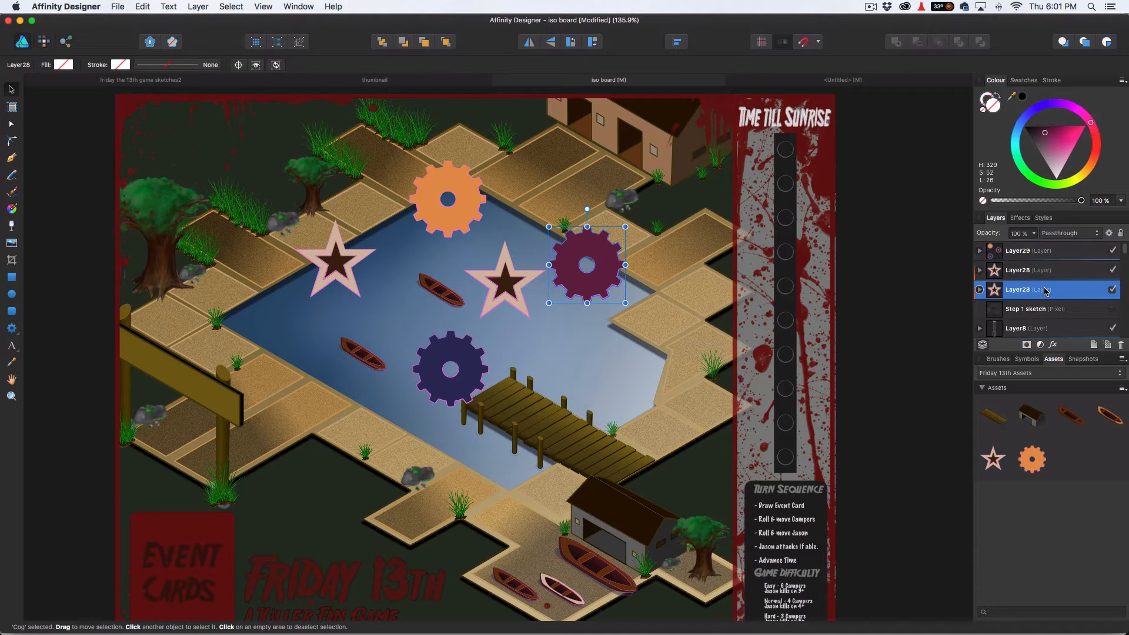
shift+click(1051, 254)
key(Delete)
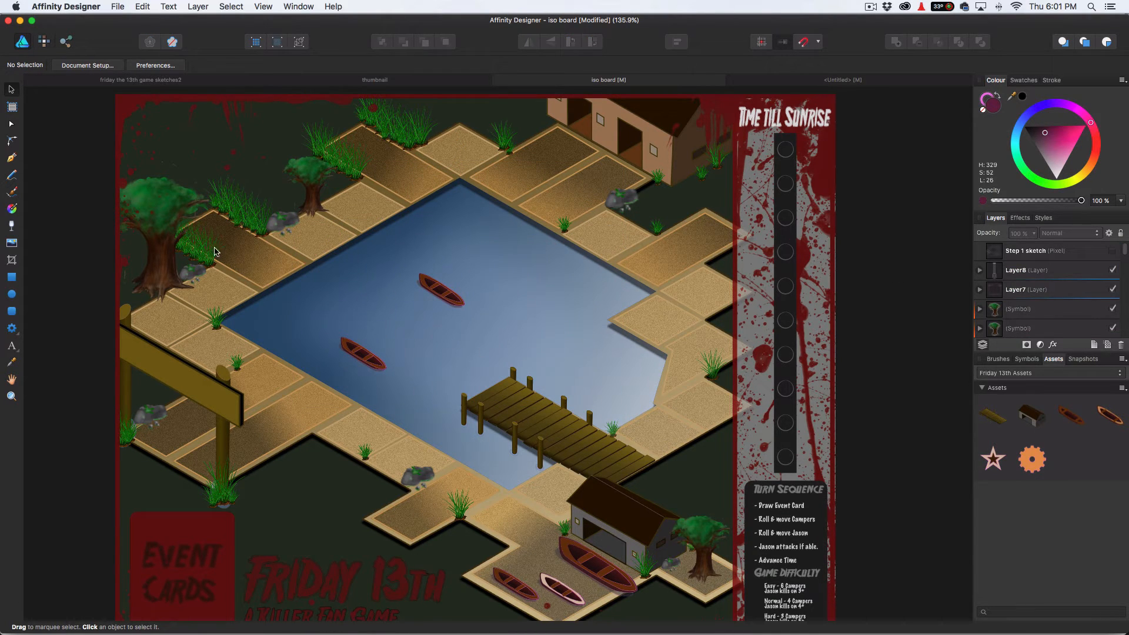
- Examine the repeated trees, rocks and weeds around the lake up close and across the whole board
scroll(211, 301, up, 10)
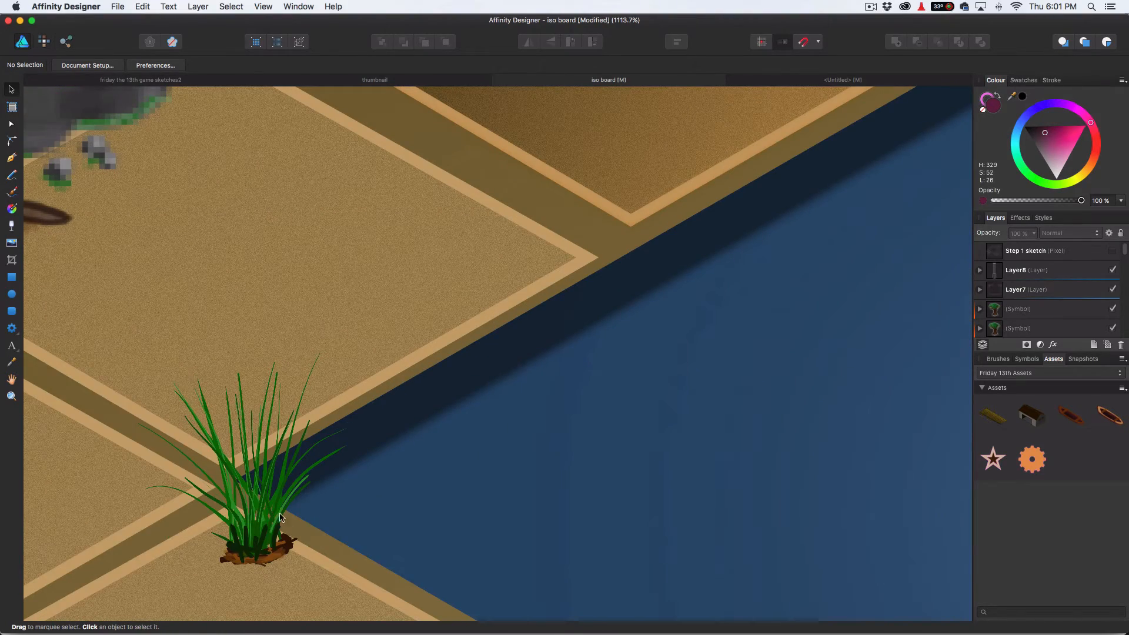
scroll(246, 518, down, 5)
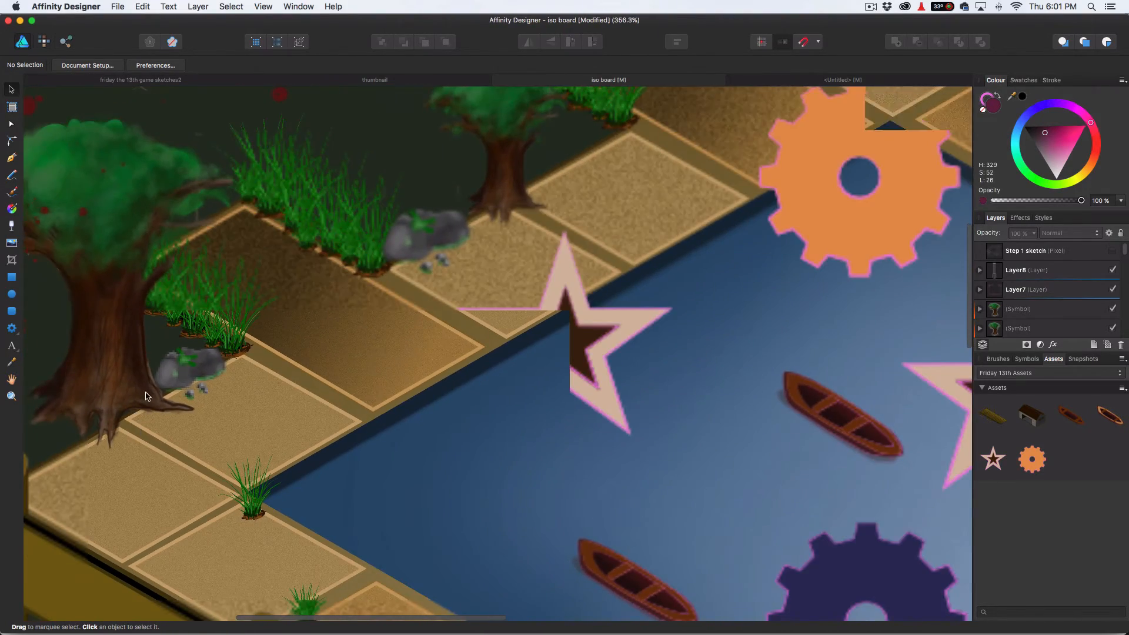
drag(121, 345, 301, 370)
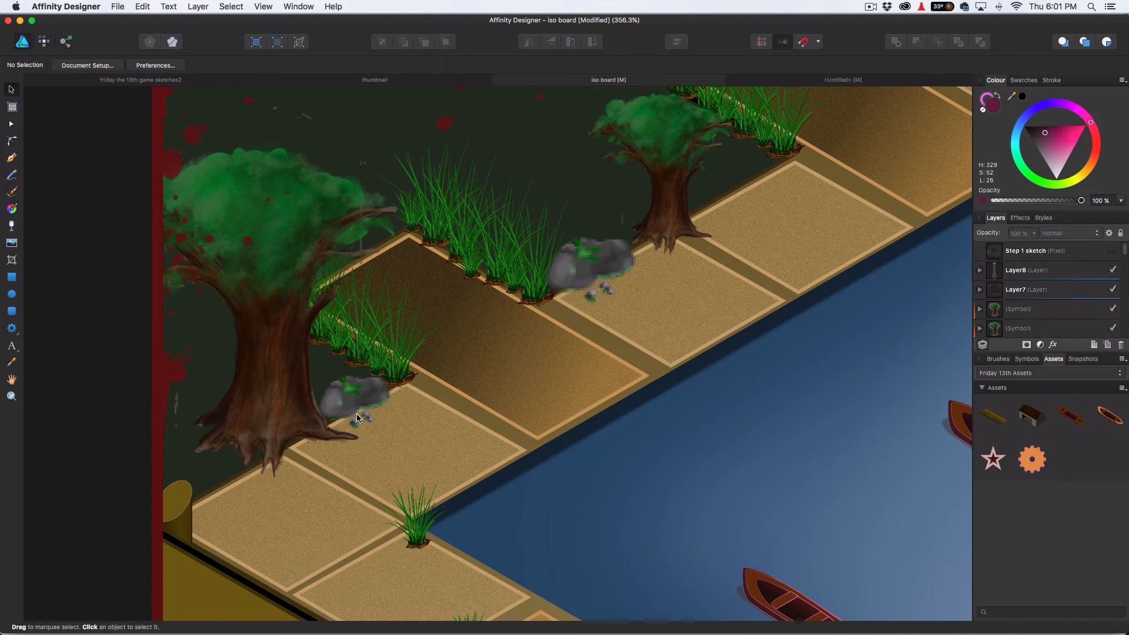
scroll(306, 381, down, 10)
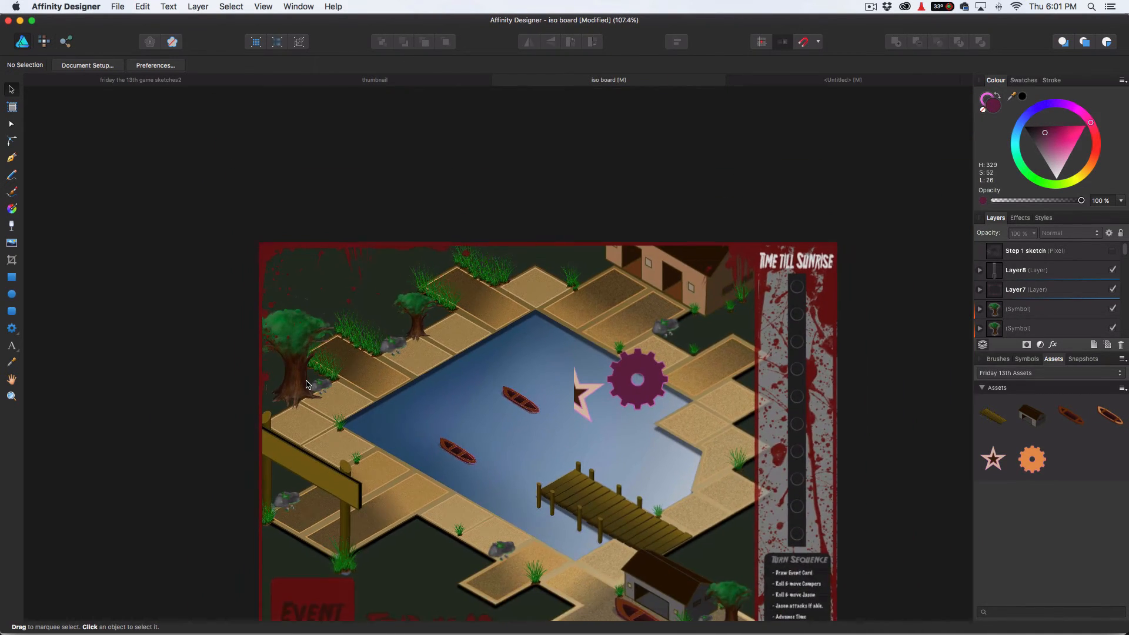
scroll(306, 381, up, 1)
scroll(590, 405, down, 3)
scroll(590, 405, right, 3)
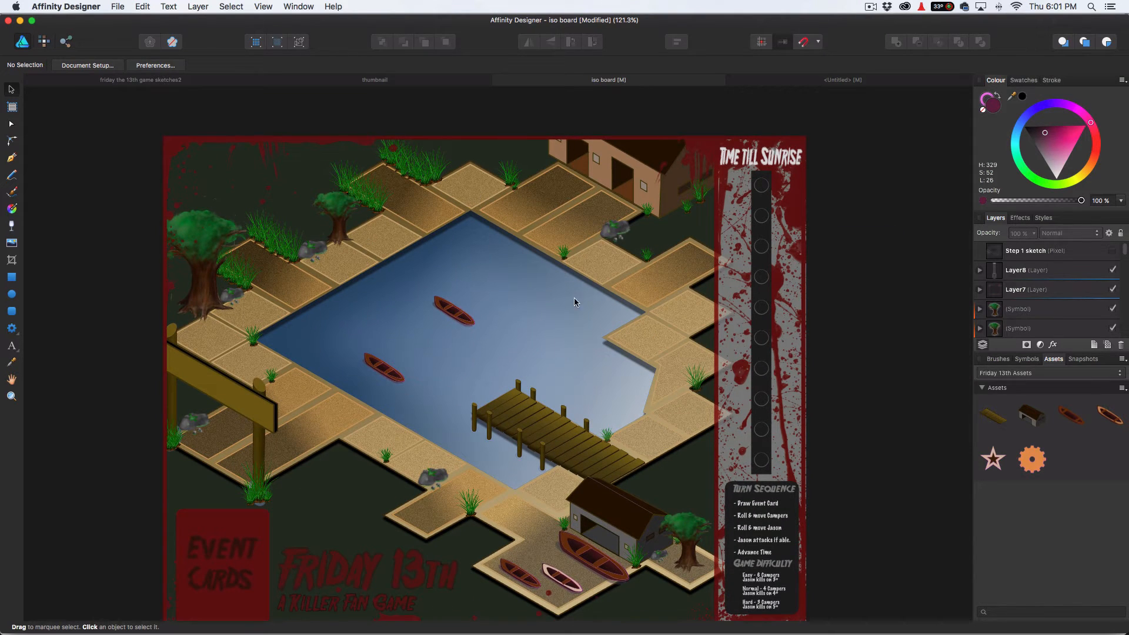
scroll(575, 284, down, 3)
scroll(575, 283, right, 2)
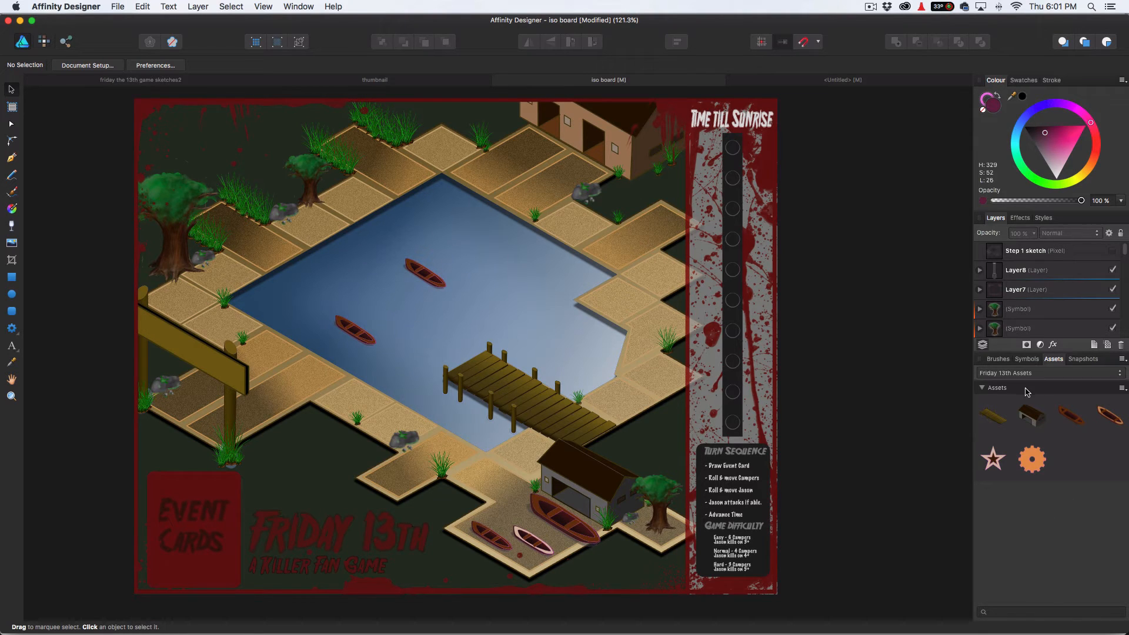
- Place a tree symbol behind the rock near the lake's upper-left shore, scaled down to match the neighbouring small tree
click(1026, 360)
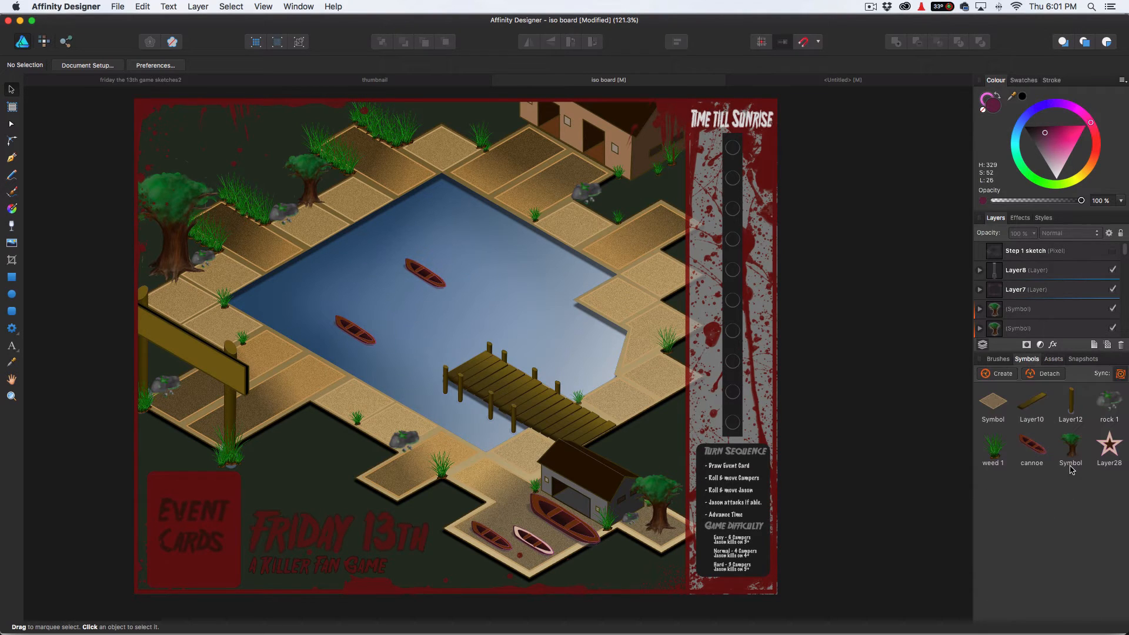
drag(1073, 450, 264, 173)
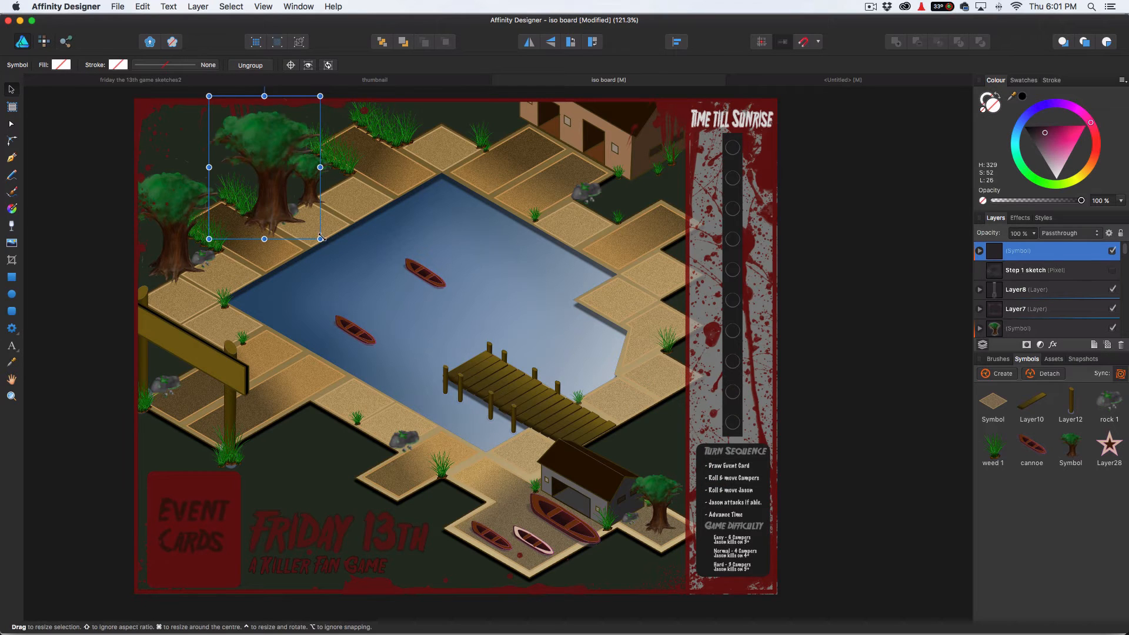
drag(319, 240, 278, 184)
drag(250, 149, 274, 180)
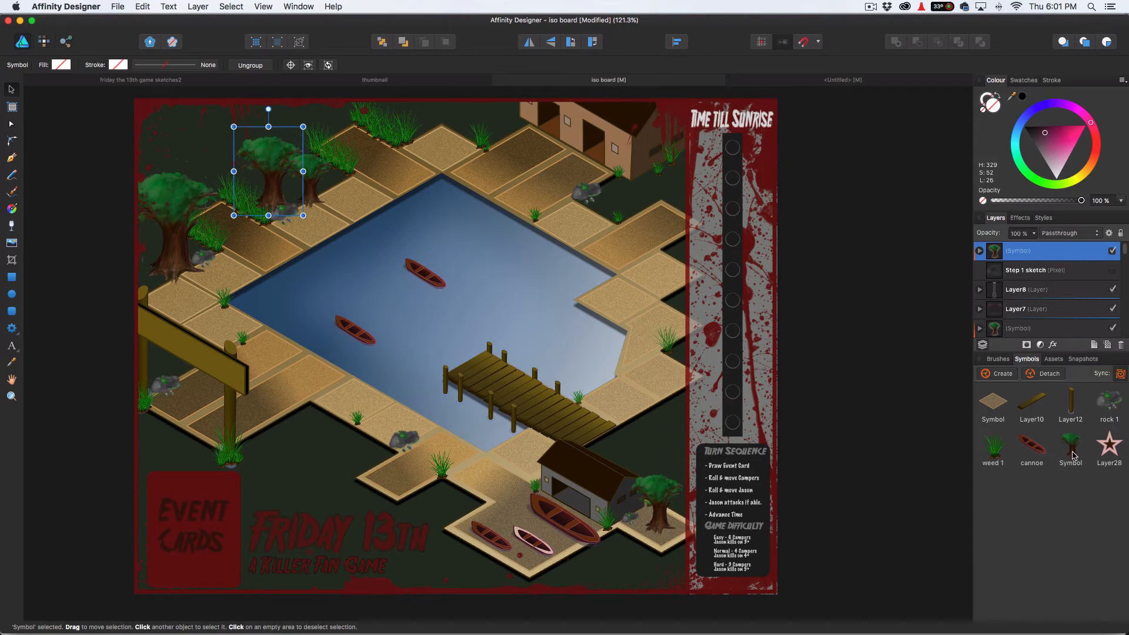
- Add two more tree symbols, one beside the cabin at the board's upper edge and a scaled-down one in front of the cabin
drag(1074, 455, 500, 119)
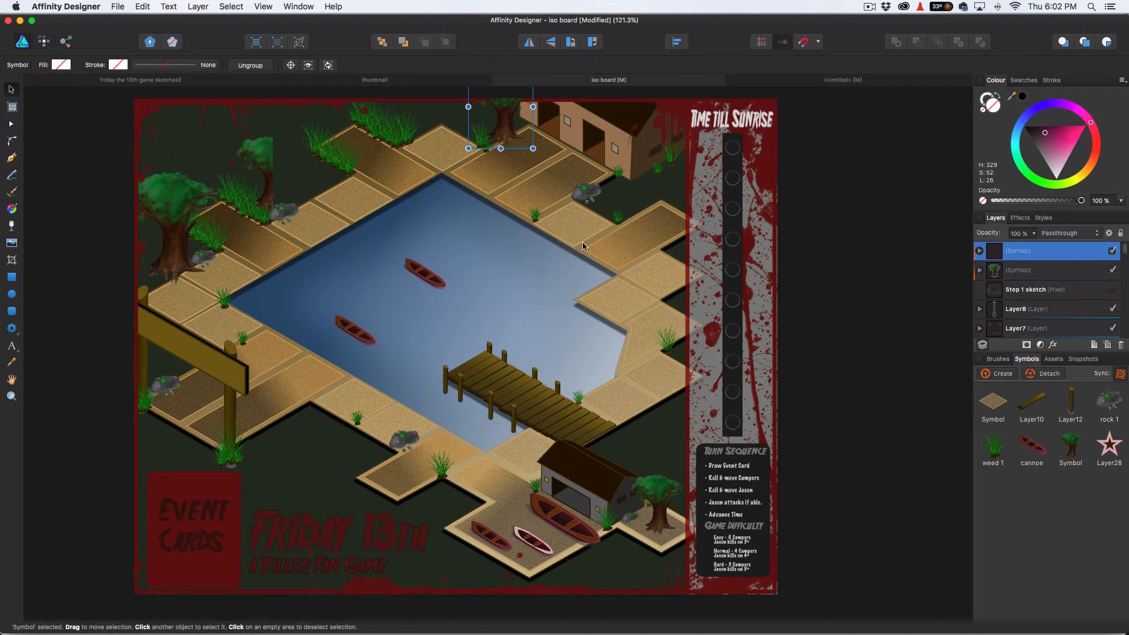
drag(1070, 448, 619, 163)
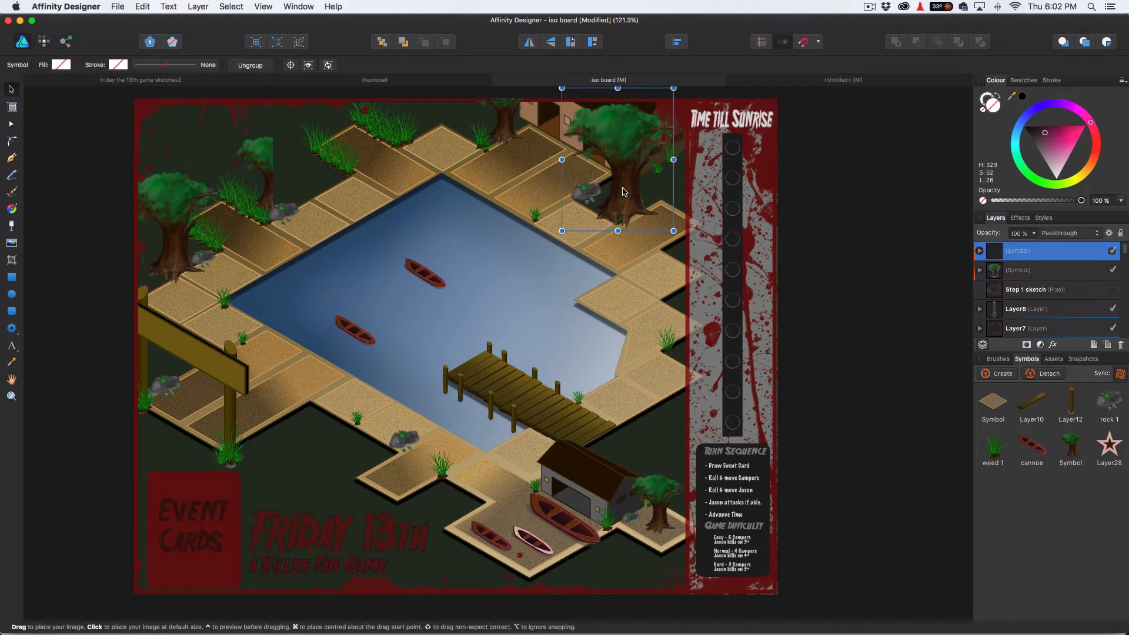
key(super+j)
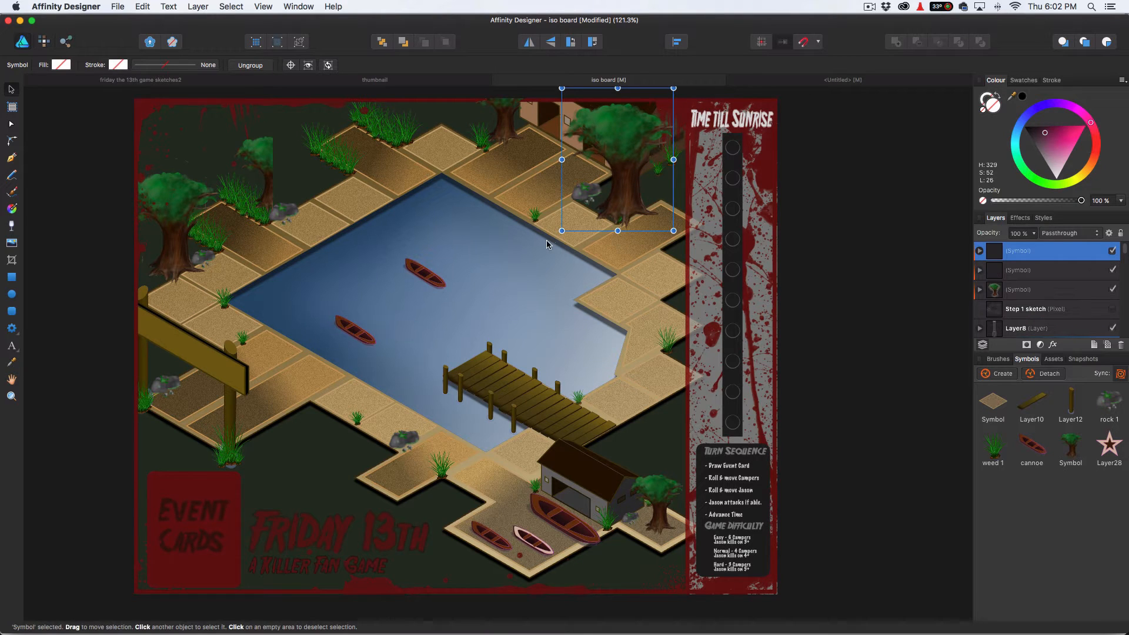
drag(566, 223, 620, 185)
scroll(461, 280, down, 5)
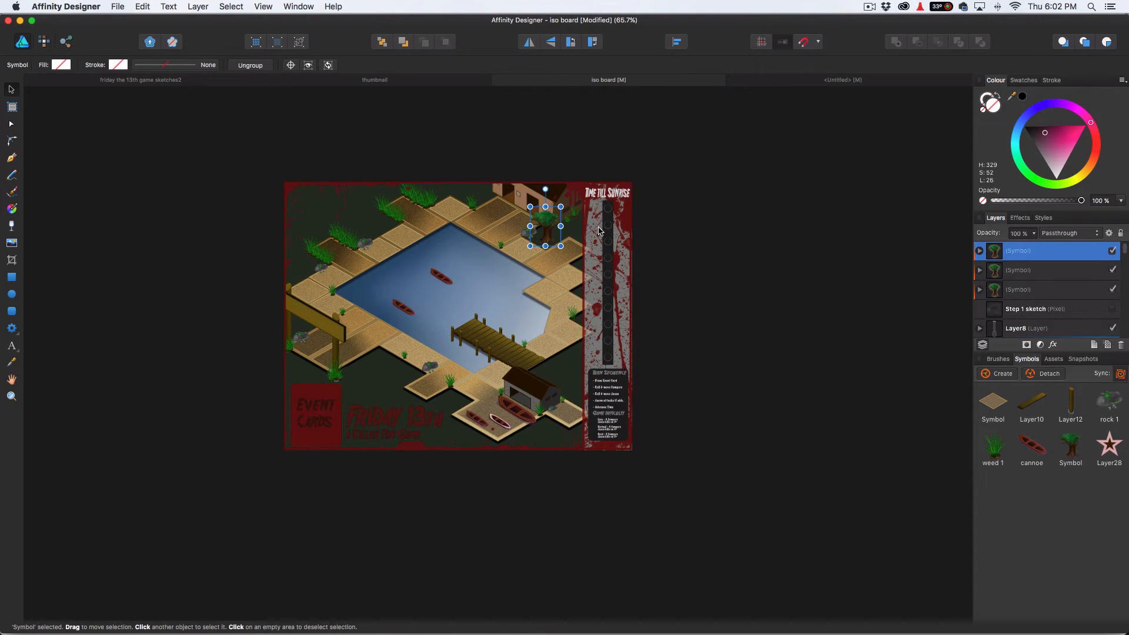
click(735, 243)
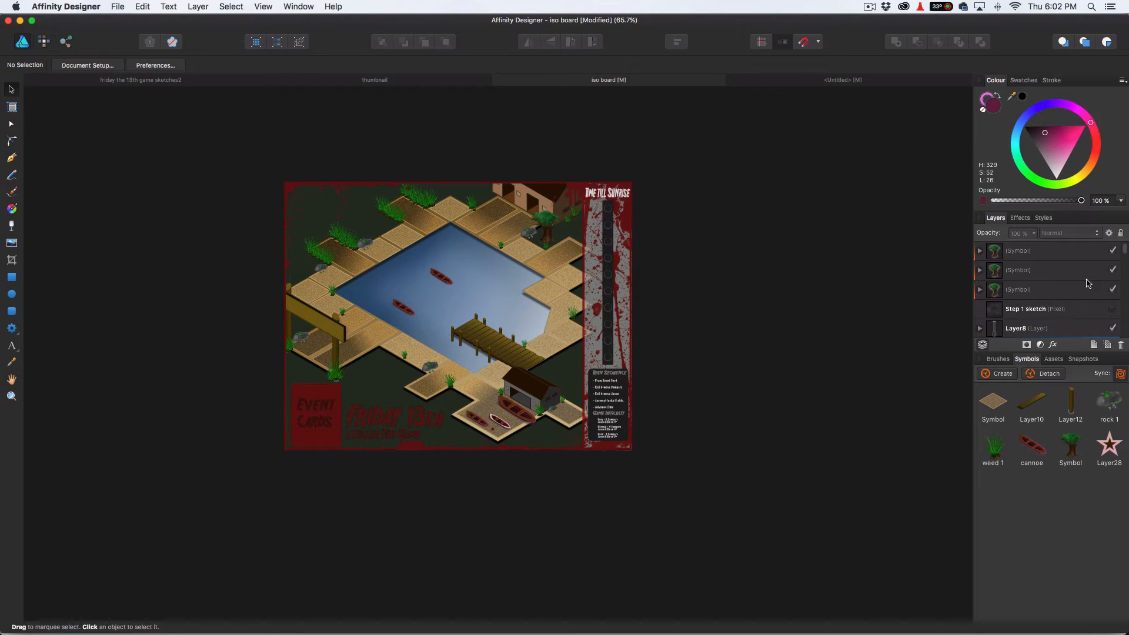
- Inspect the added tree symbols on the canvas and look through the board's layer stack
click(1068, 286)
scroll(449, 358, down, 3)
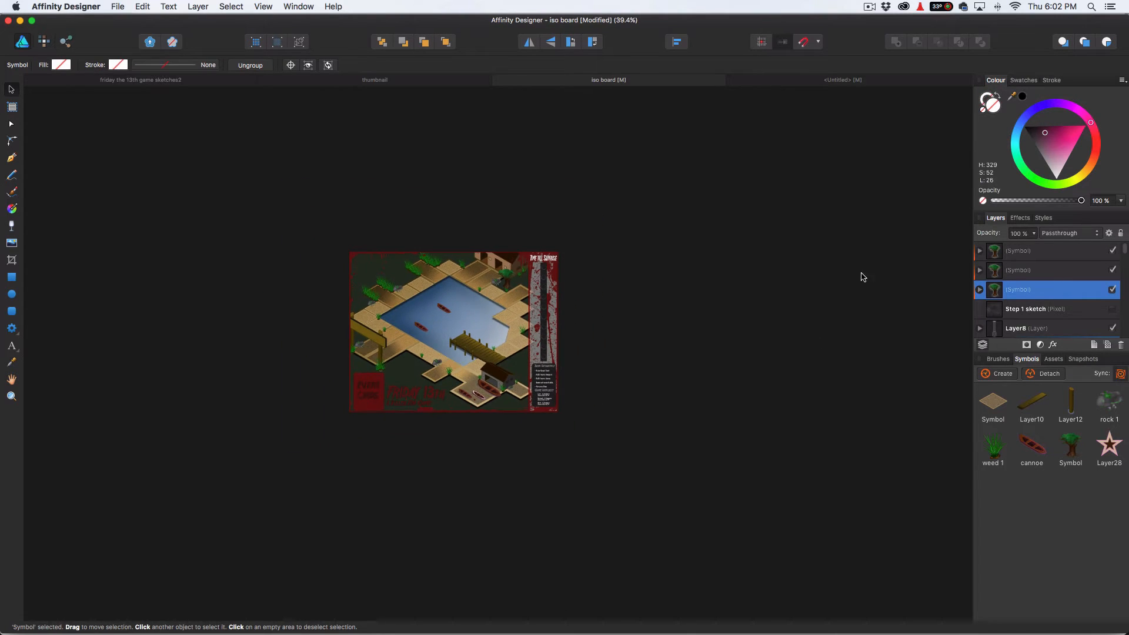
click(1035, 272)
scroll(654, 360, down, 1)
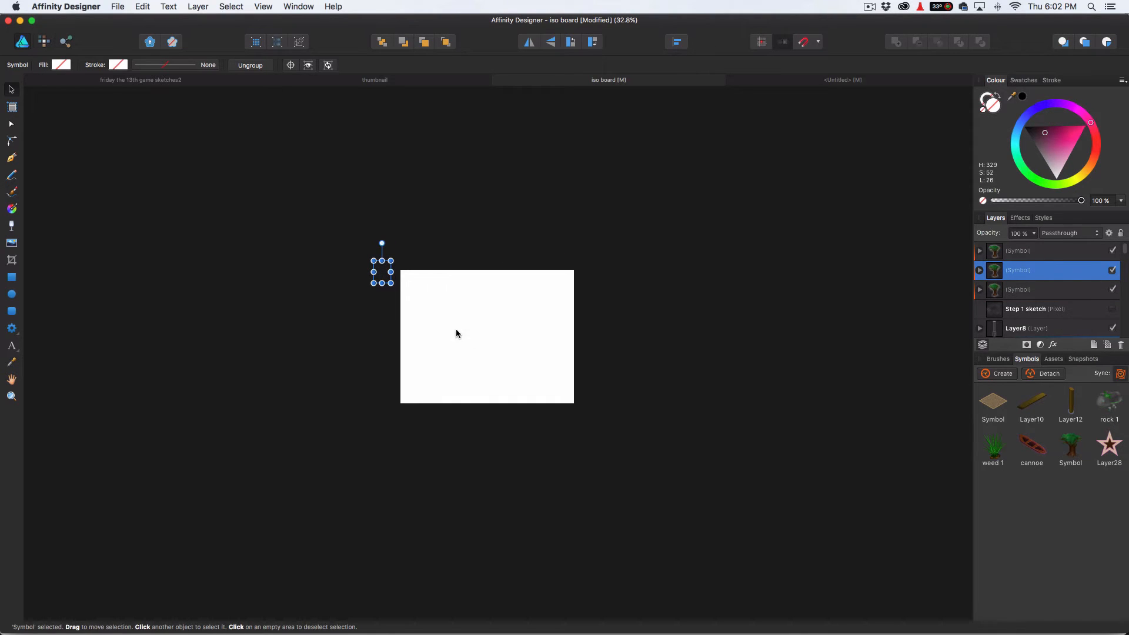
scroll(478, 307, up, 5)
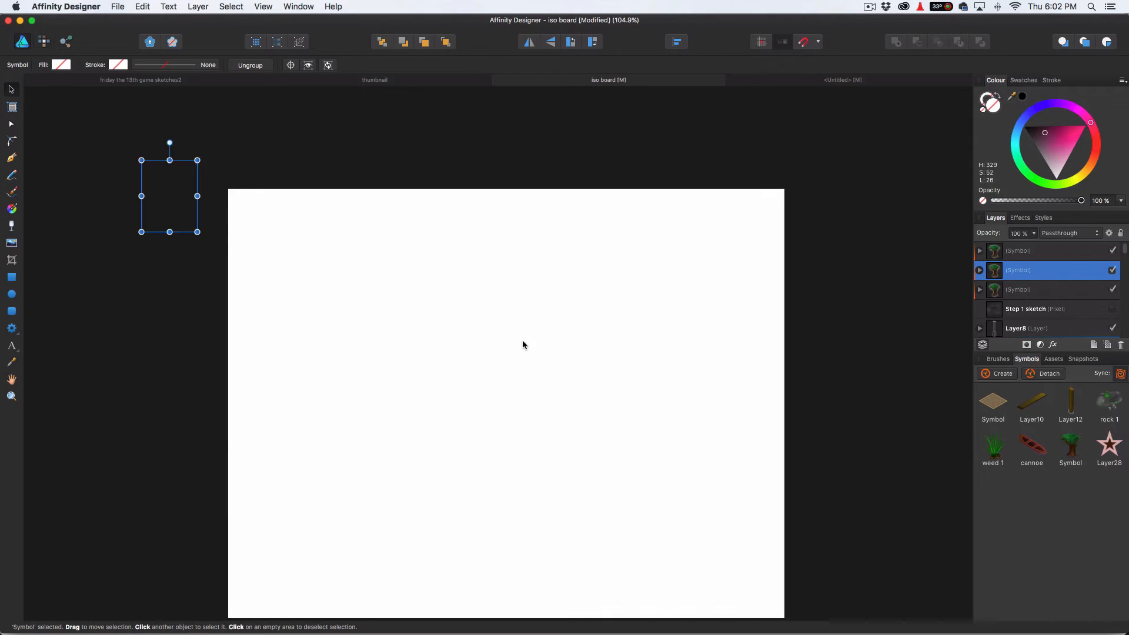
drag(535, 360, 494, 305)
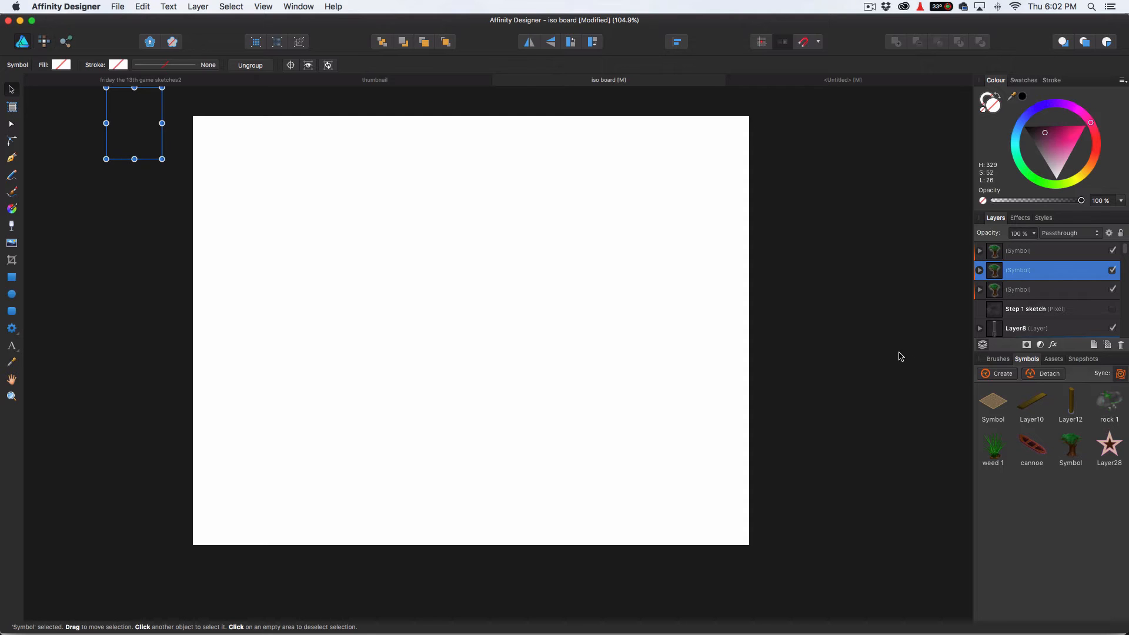
scroll(1043, 292, down, 6)
scroll(358, 242, down, 6)
scroll(358, 242, up, 8)
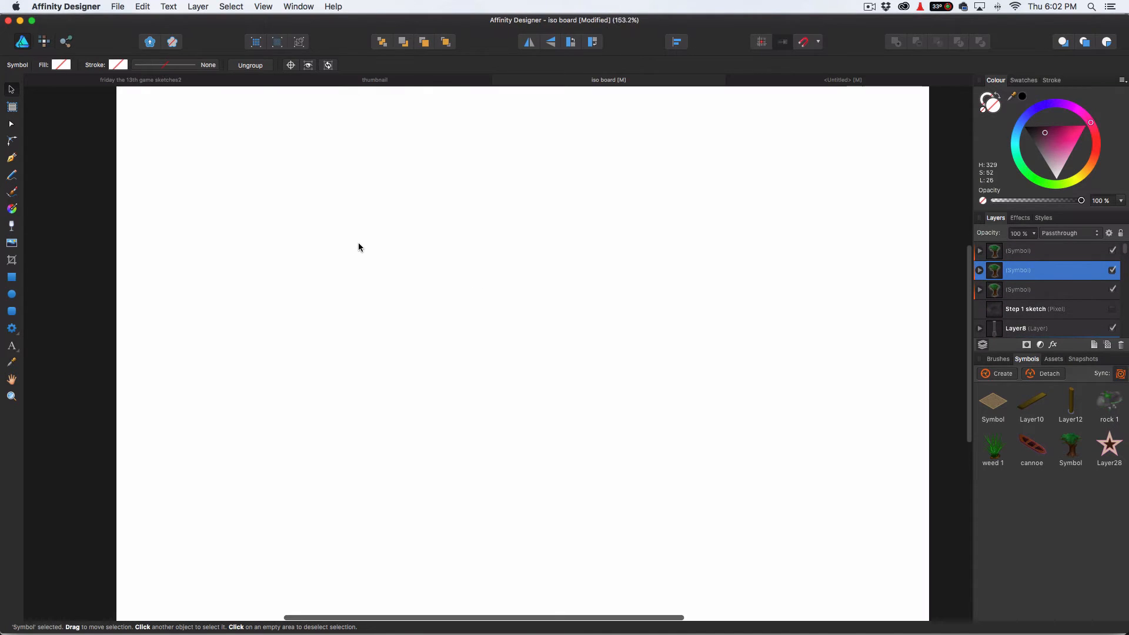
scroll(359, 243, down, 3)
scroll(1044, 318, down, 8)
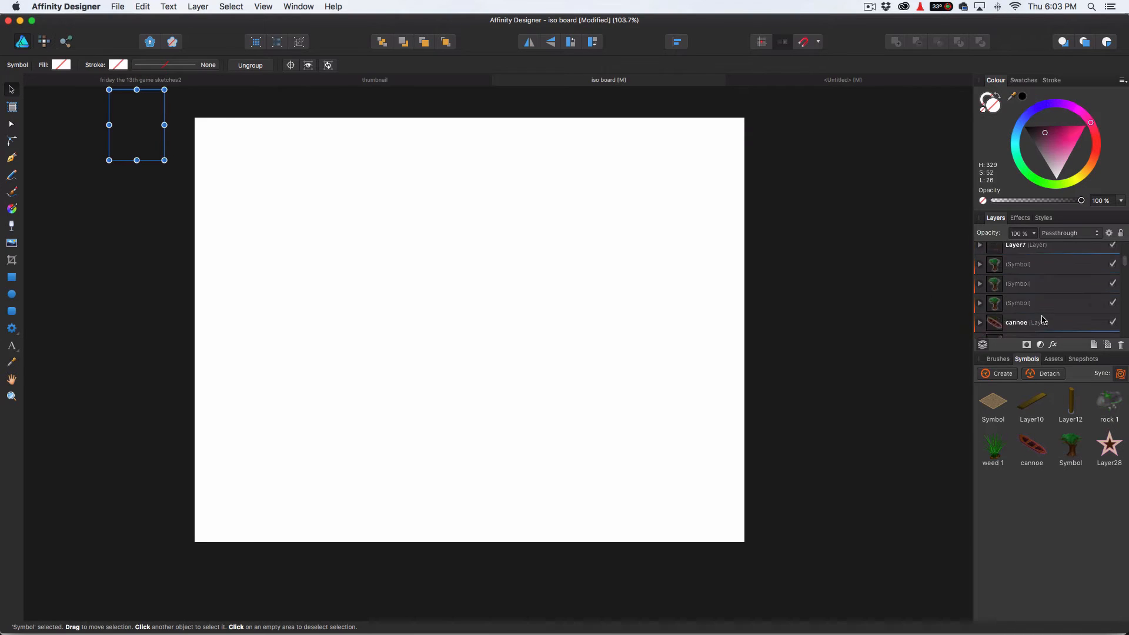
scroll(1036, 318, down, 10)
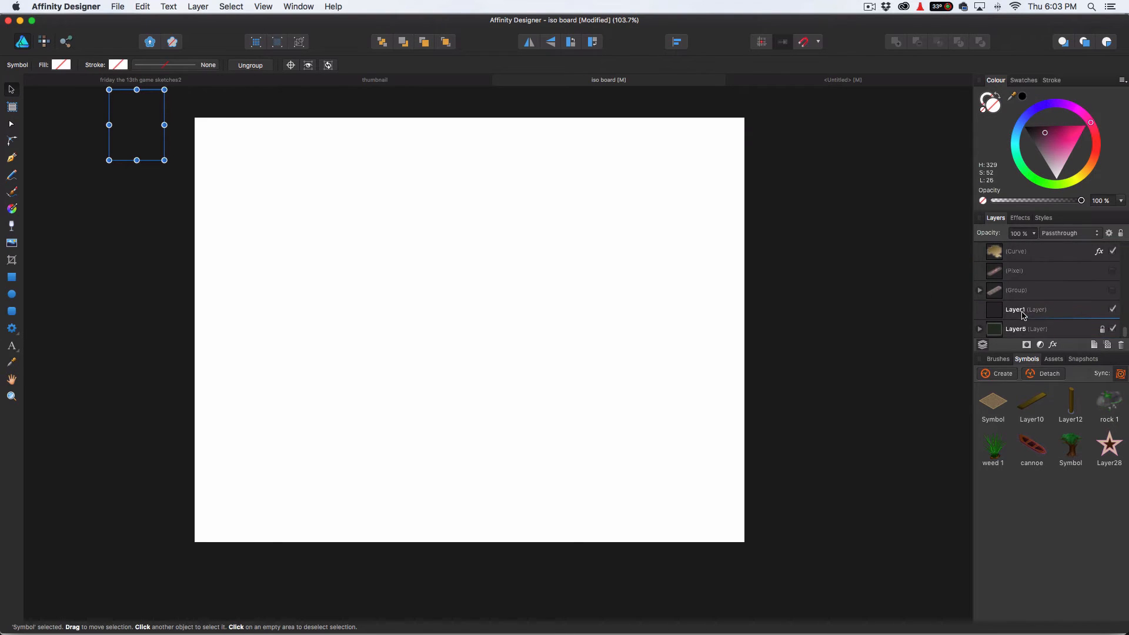
scroll(1023, 315, down, 3)
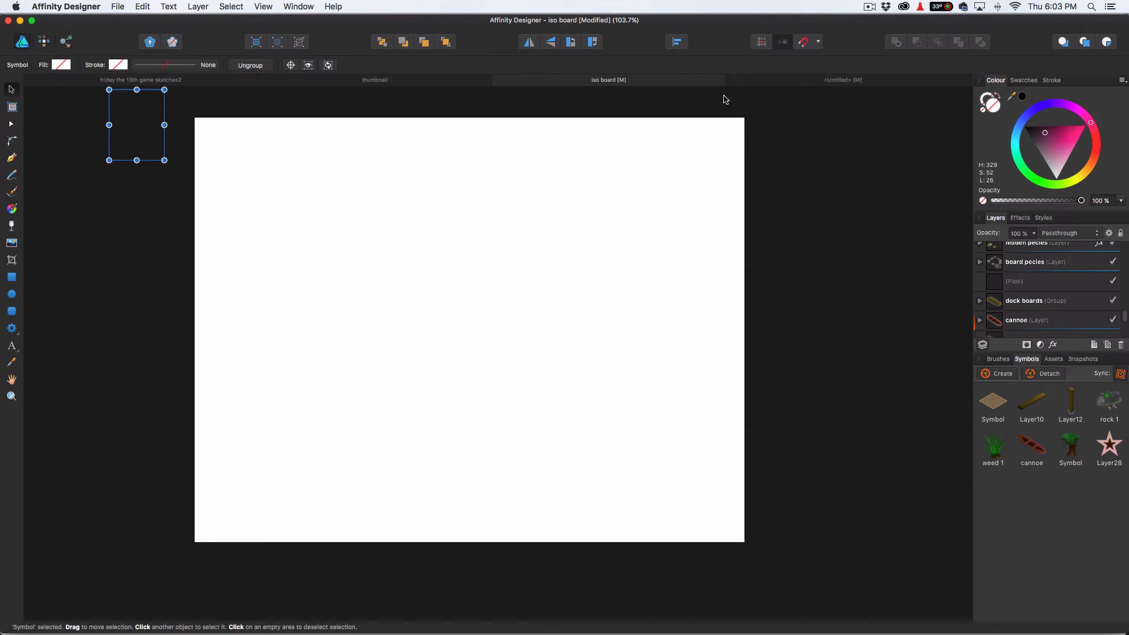
- Close the iso board document without saving its changes and reopen it from the recent files
click(498, 80)
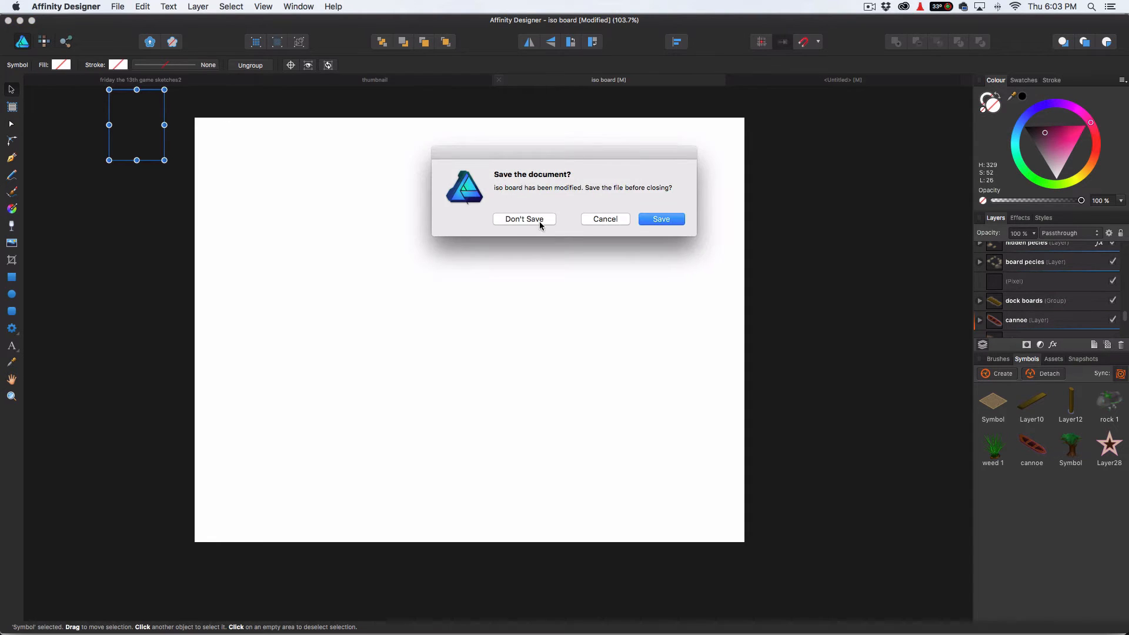
click(524, 221)
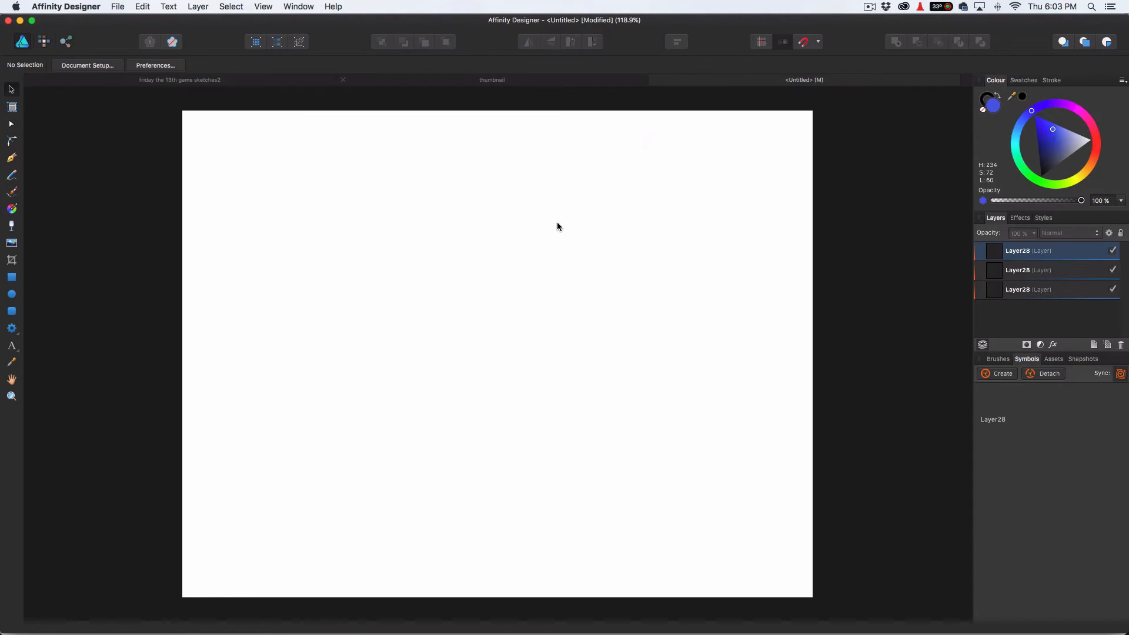
click(117, 7)
mouse_move(136, 63)
click(347, 84)
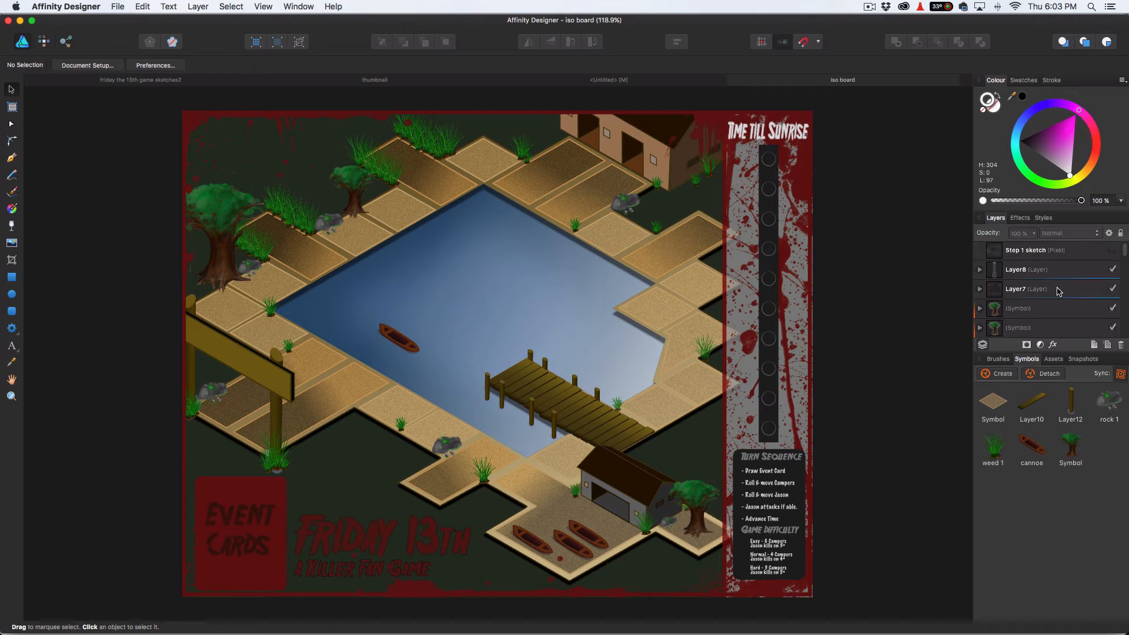
- Hide the pixel layer directly below the board pecies layer
scroll(1044, 294, down, 5)
scroll(1044, 310, down, 6)
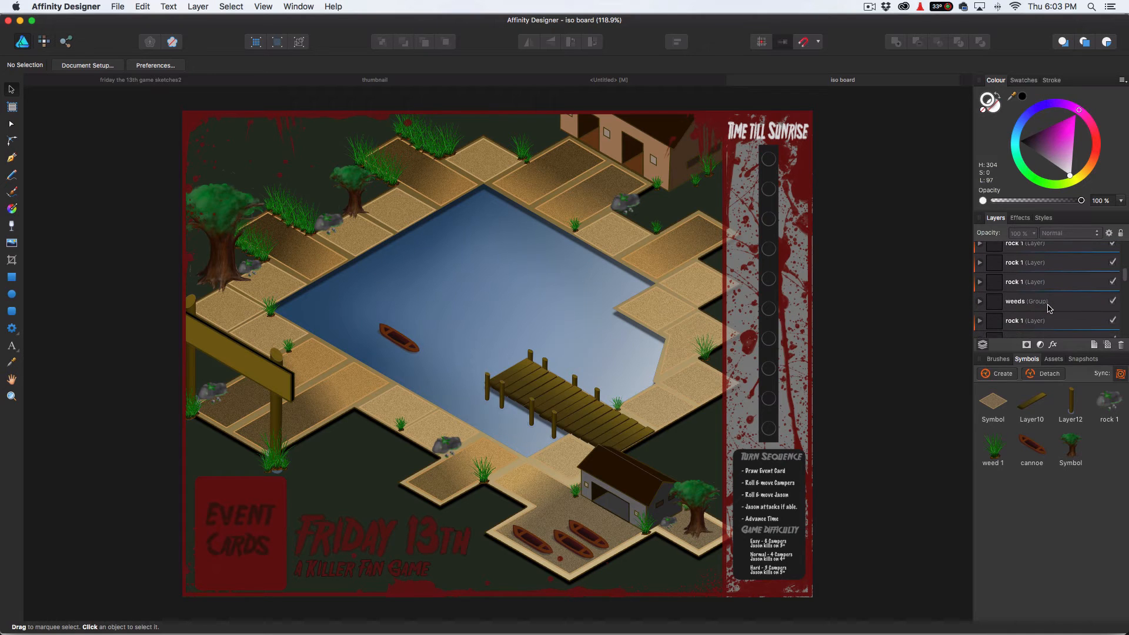
scroll(1047, 311, down, 6)
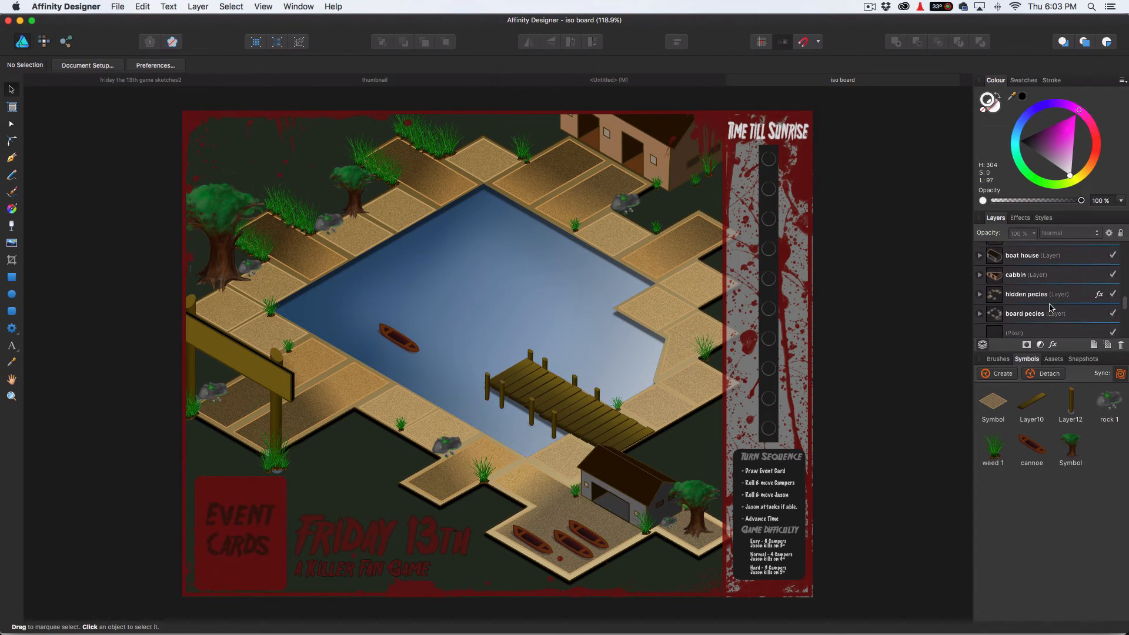
scroll(1040, 313, down, 5)
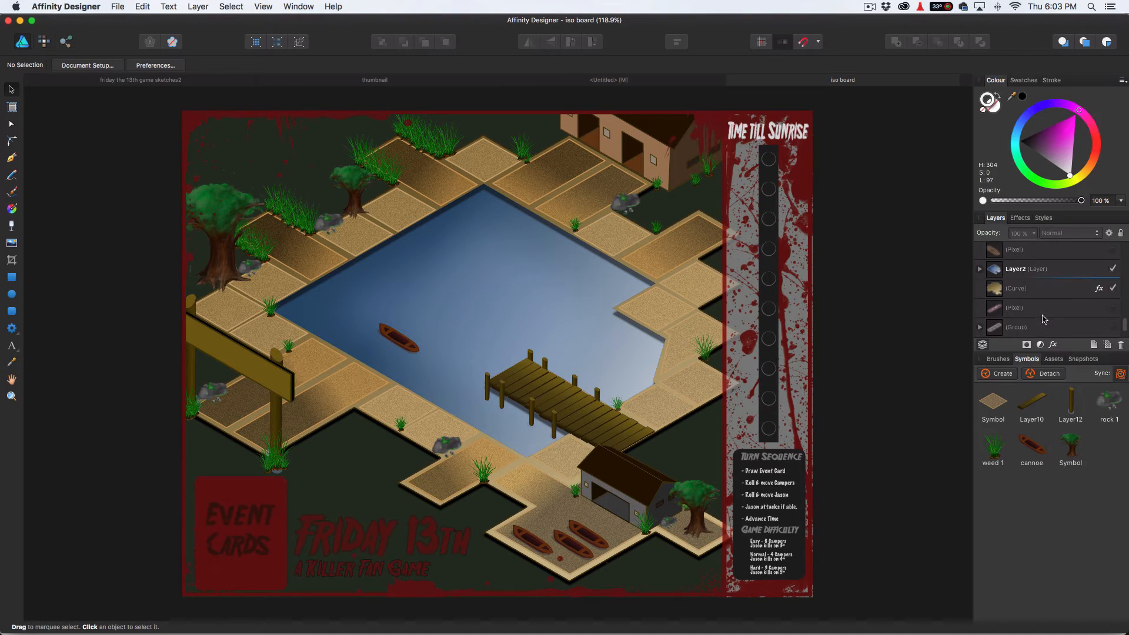
scroll(1023, 310, up, 8)
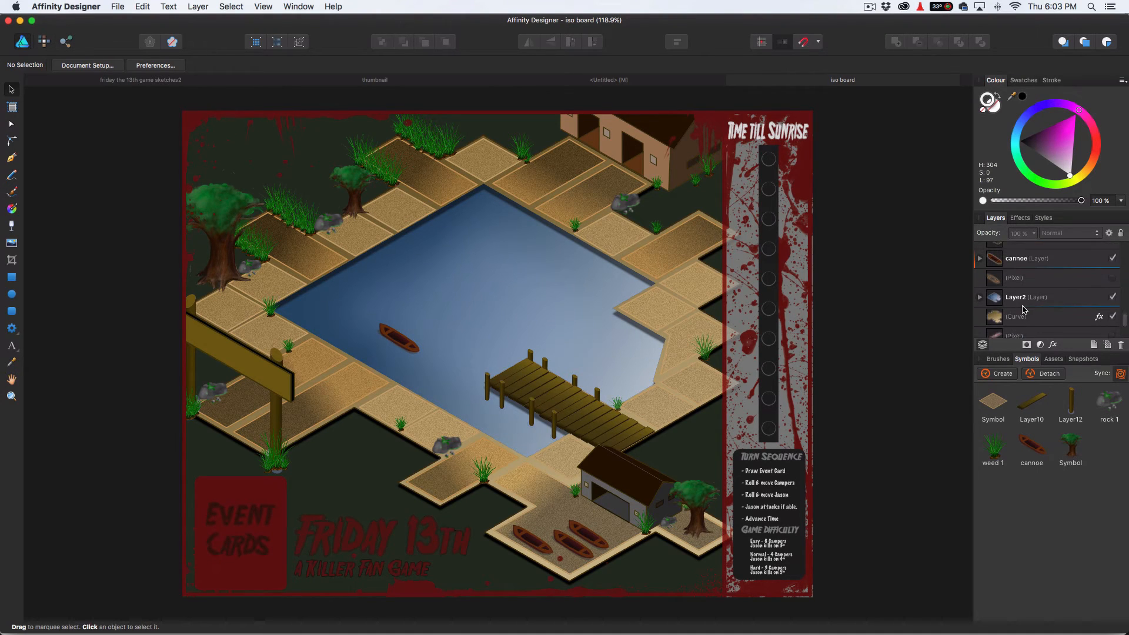
scroll(1027, 310, up, 1)
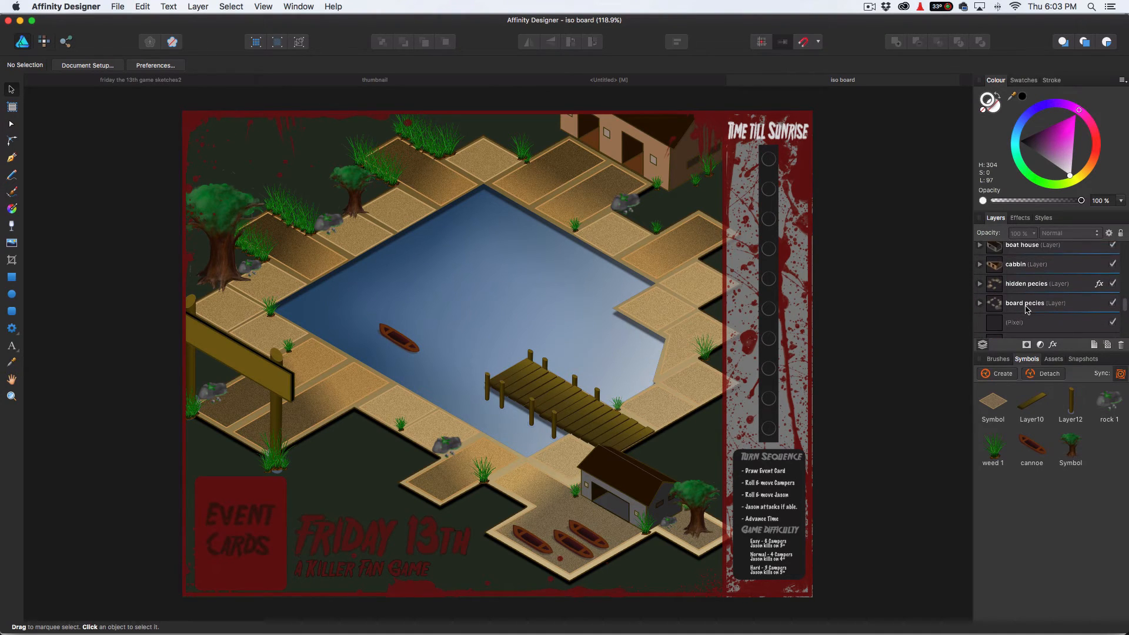
click(1029, 327)
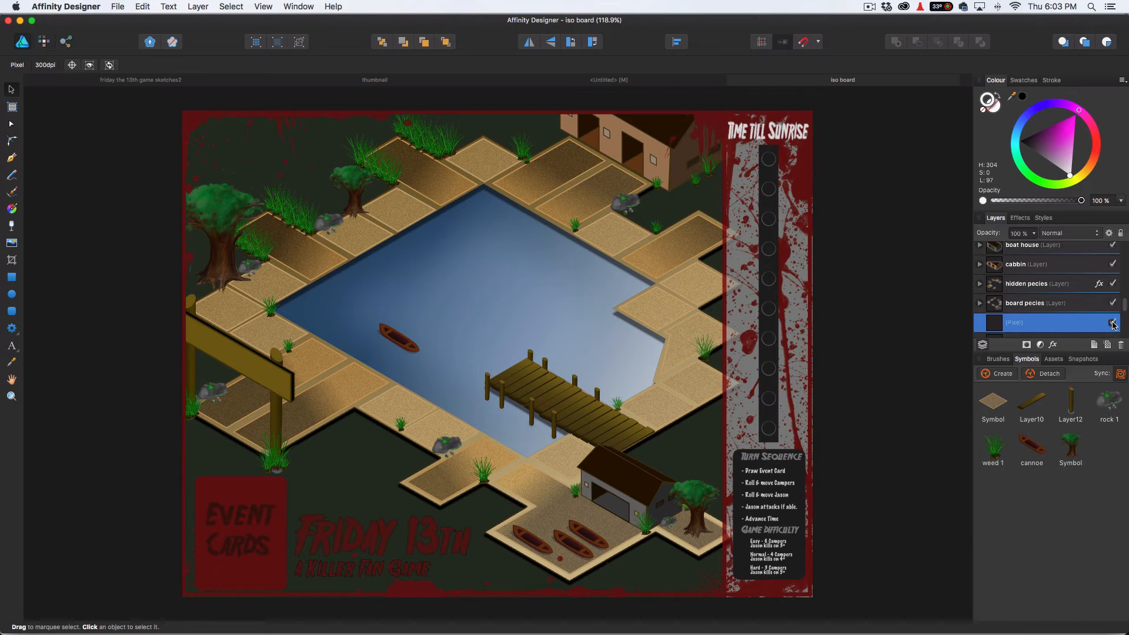
click(1113, 323)
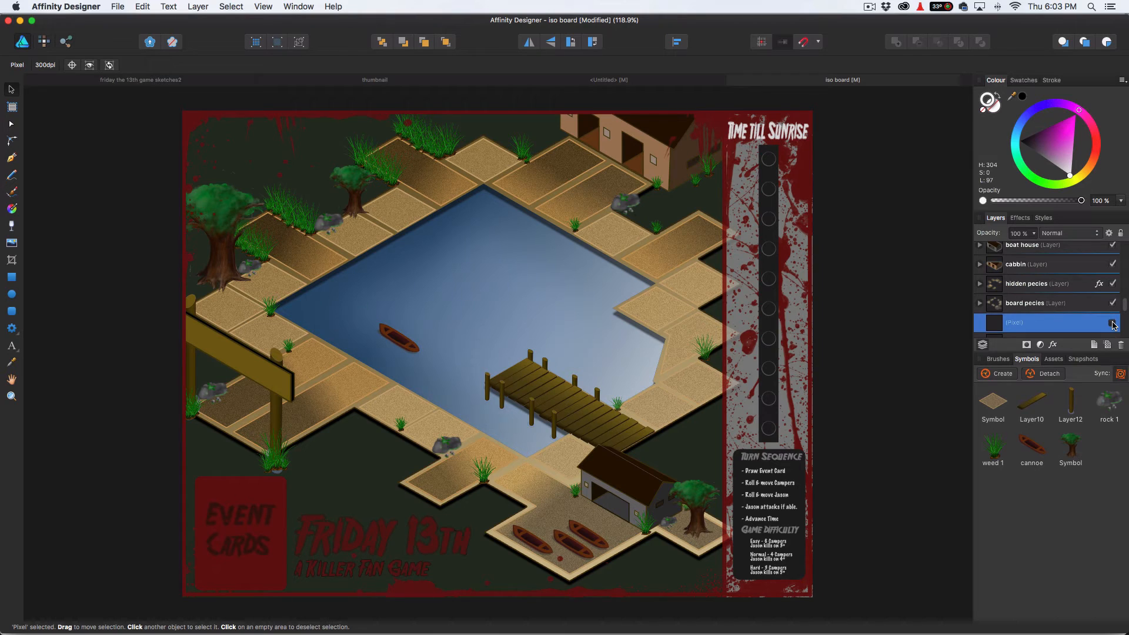
- Rasterise the weeds group into a single pixel layer and deselect it
scroll(1036, 307, down, 5)
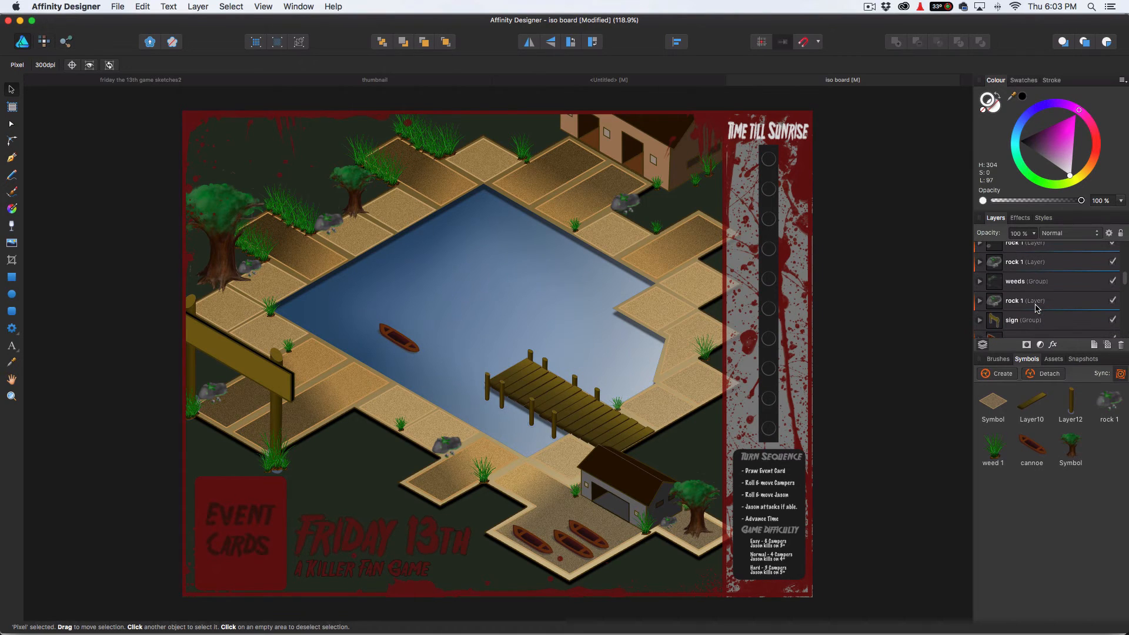
click(1023, 282)
click(980, 282)
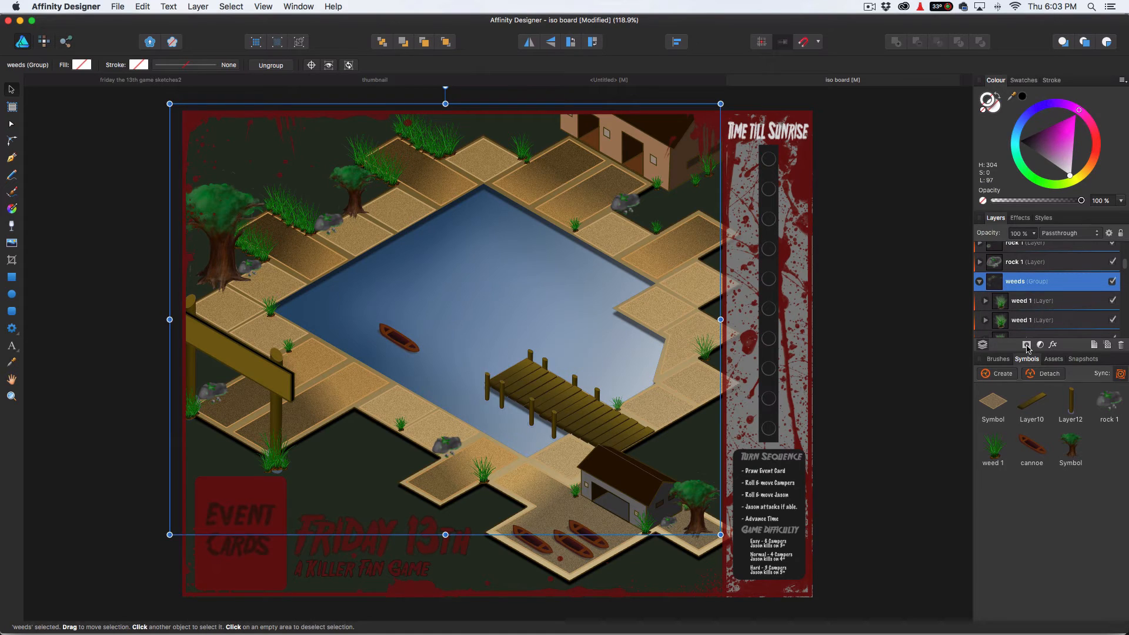
click(980, 282)
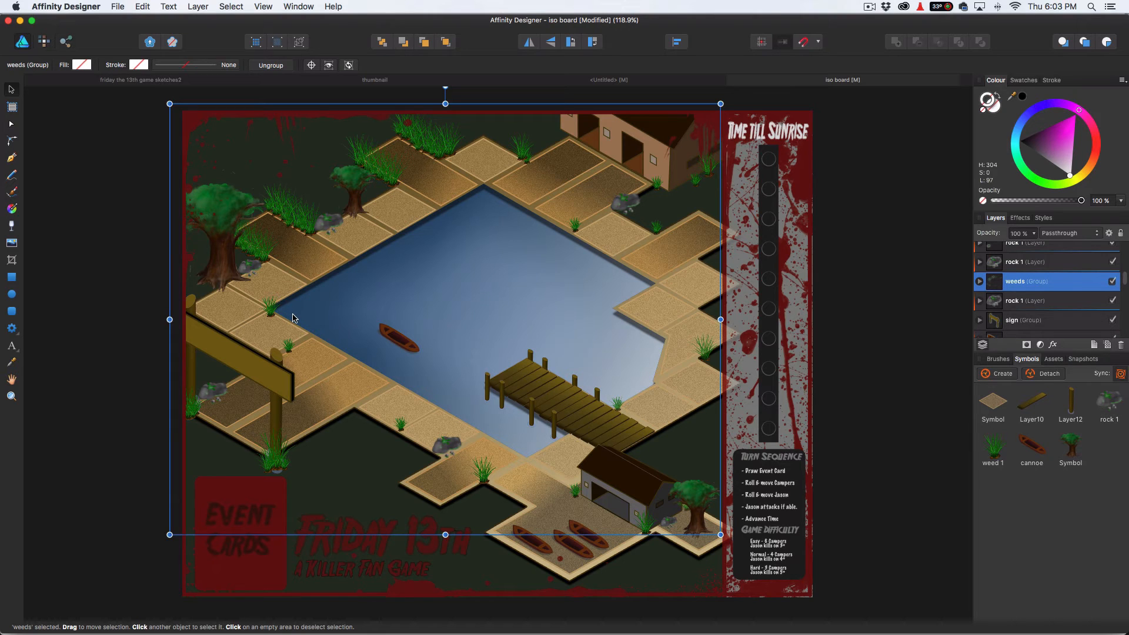
right_click(1064, 287)
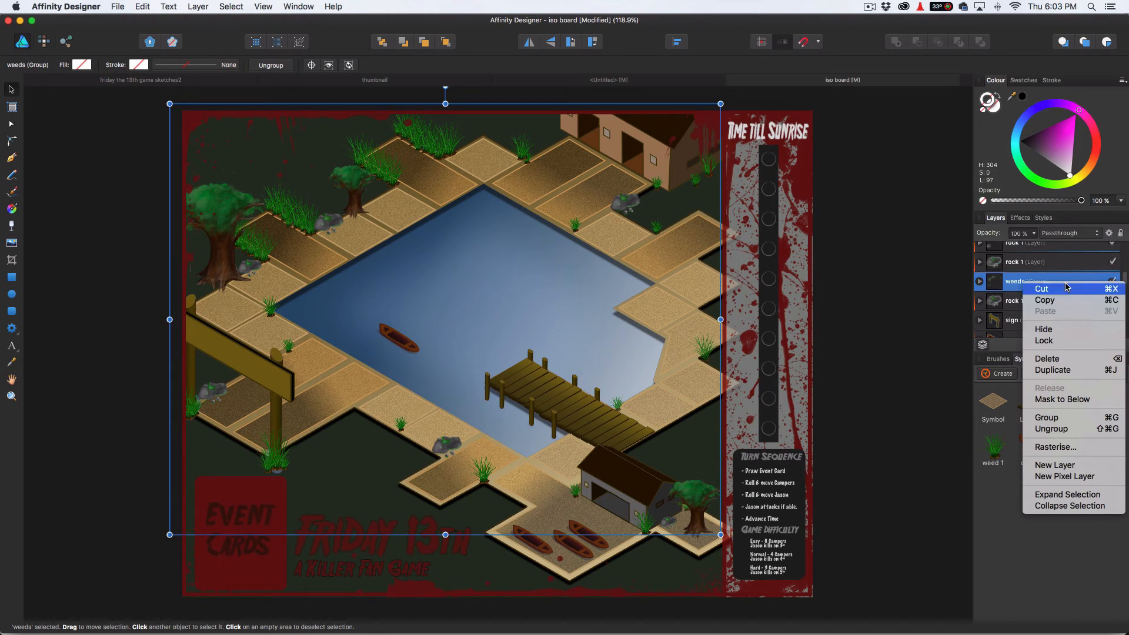
click(1053, 447)
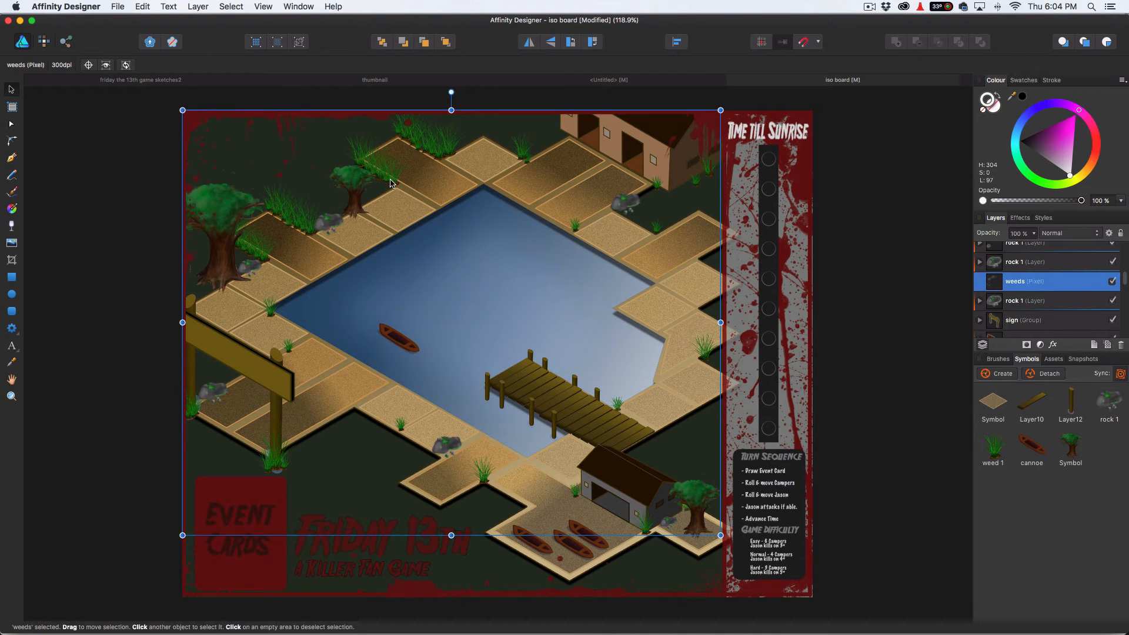
click(842, 379)
scroll(459, 327, up, 5)
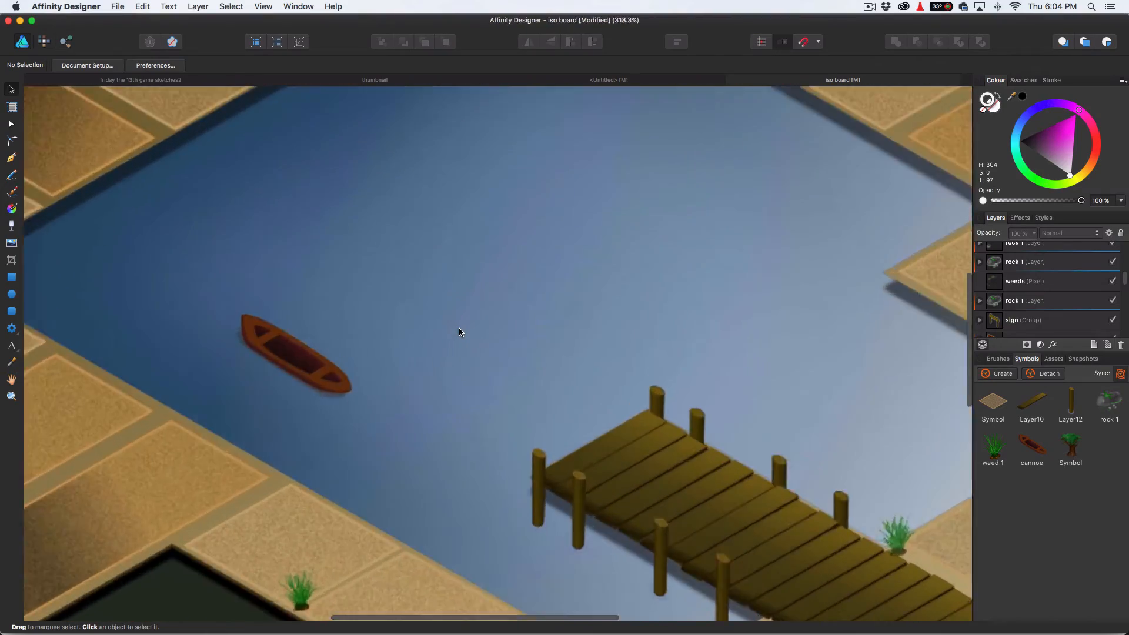
scroll(459, 327, down, 3)
scroll(459, 331, down, 2)
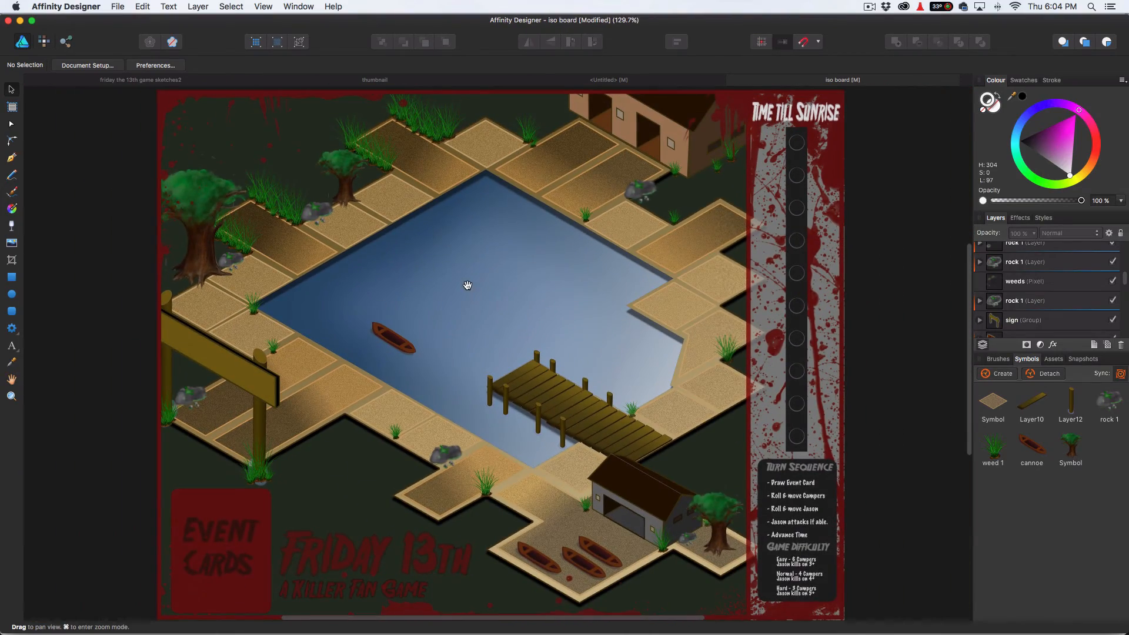
drag(487, 282, 470, 286)
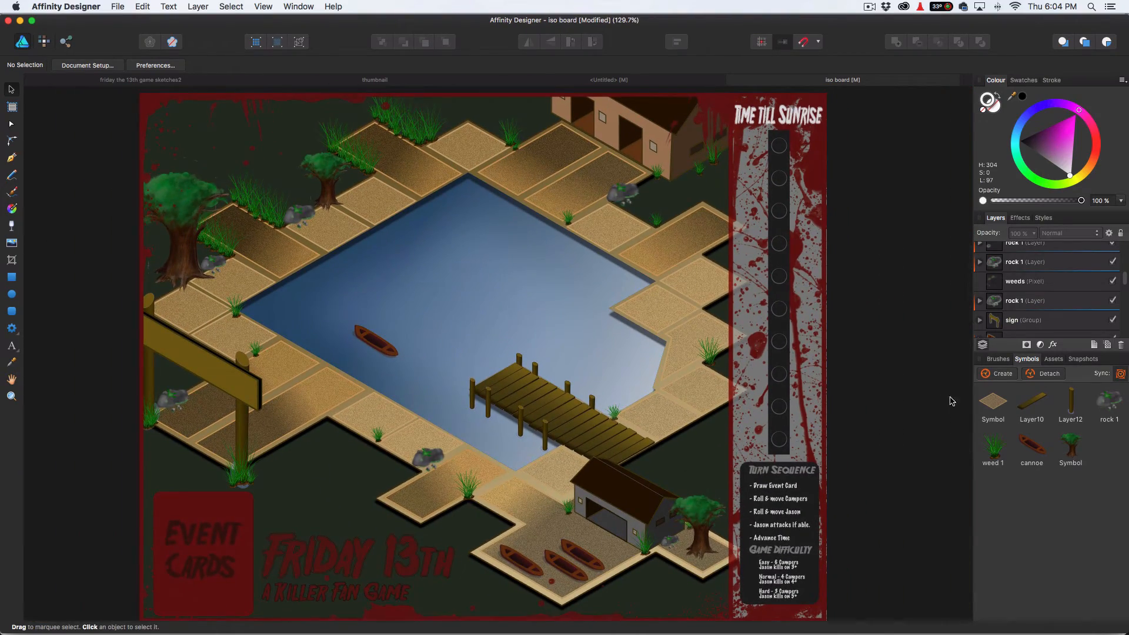
- Add a new layer directly above the Step 1 sketch layer
scroll(1044, 280, up, 5)
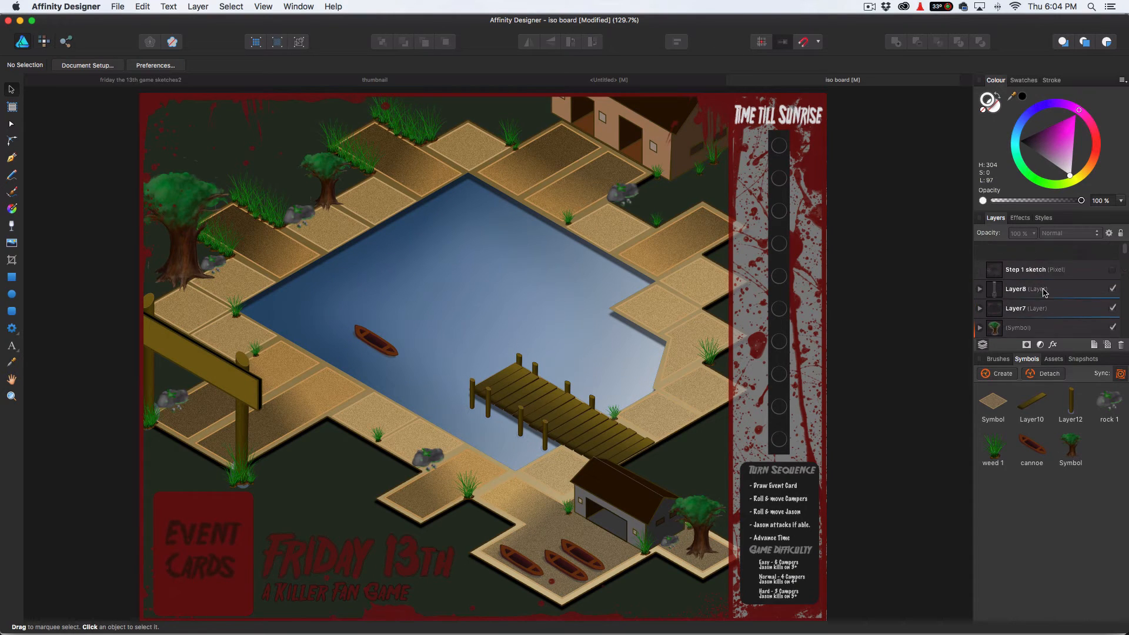
click(1029, 252)
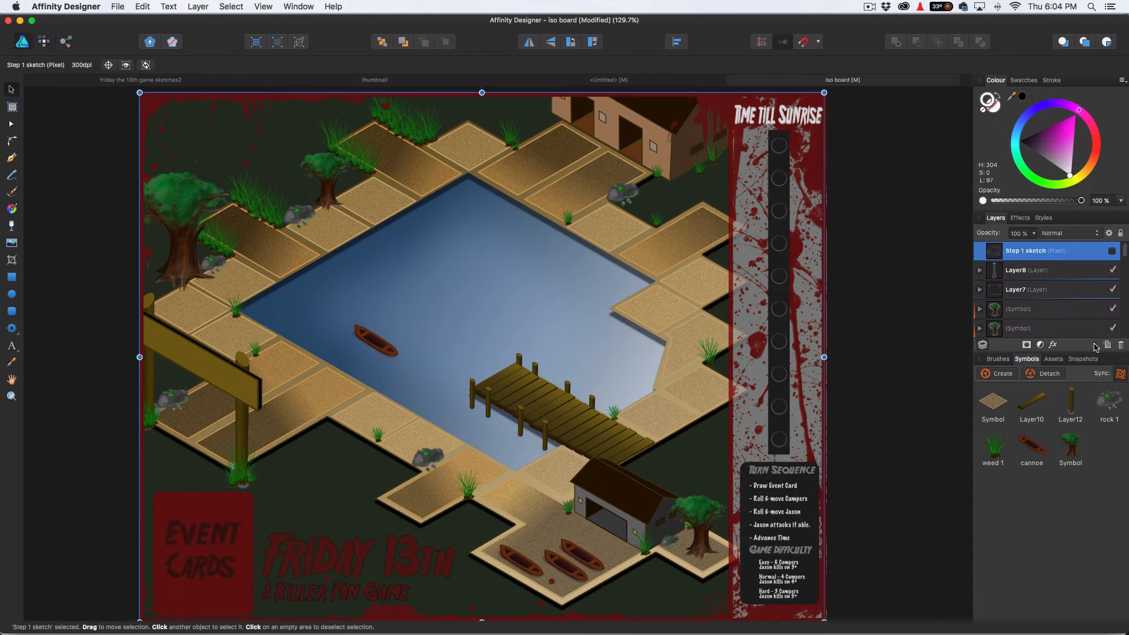
click(1094, 345)
- Place three Layer10 plank symbols side by side on the lake above the dock, forming a small platform
mouse_move(1033, 401)
mouse_down()
mouse_move(685, 339)
mouse_move(511, 279)
mouse_up()
drag(1032, 402, 520, 281)
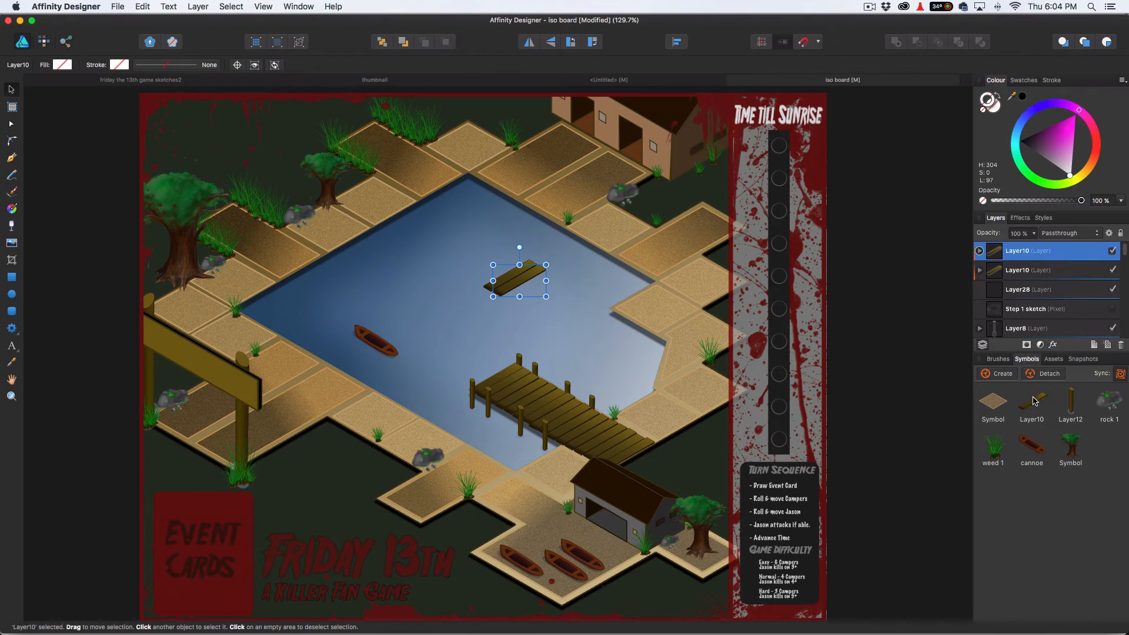
drag(1035, 401, 530, 289)
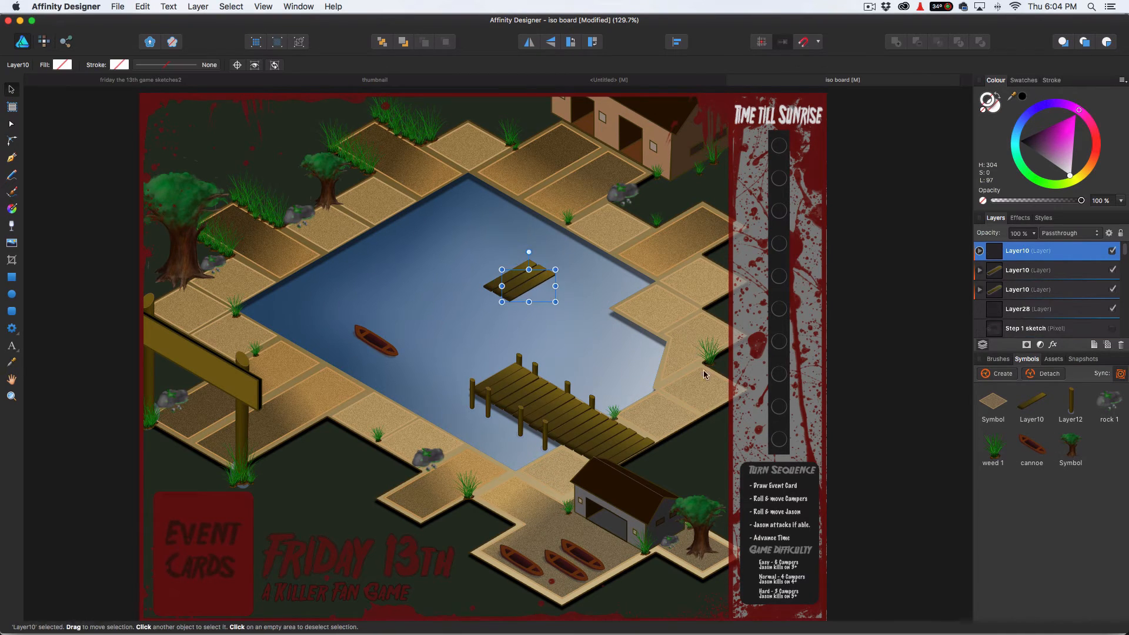
click(708, 442)
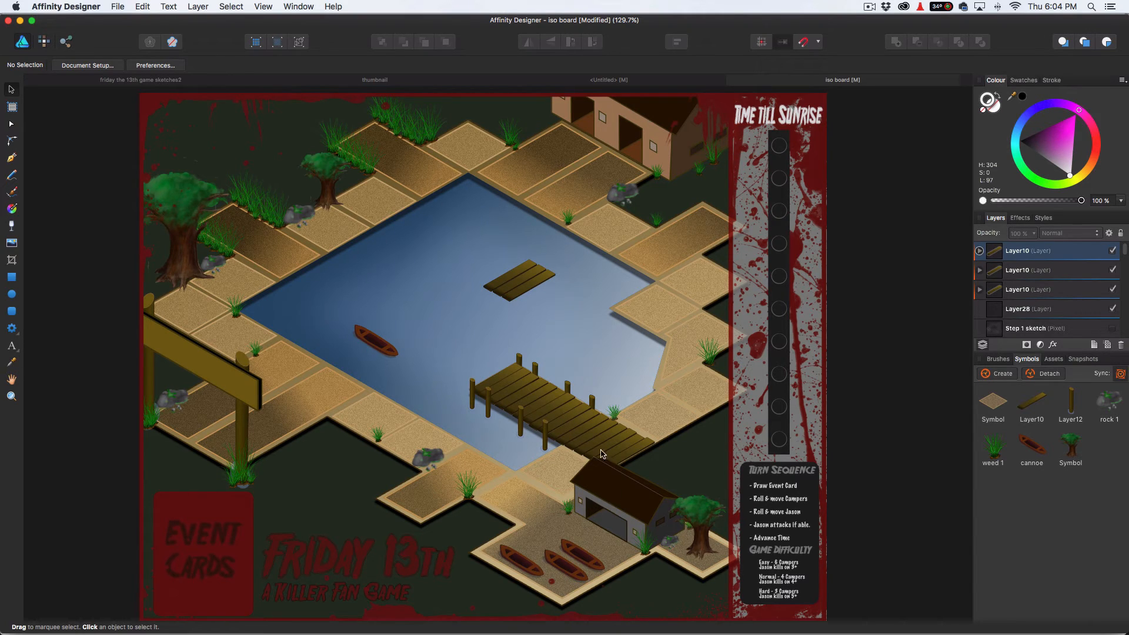
- Remove the three Layer10 plank symbols from the lake
scroll(398, 373, down, 3)
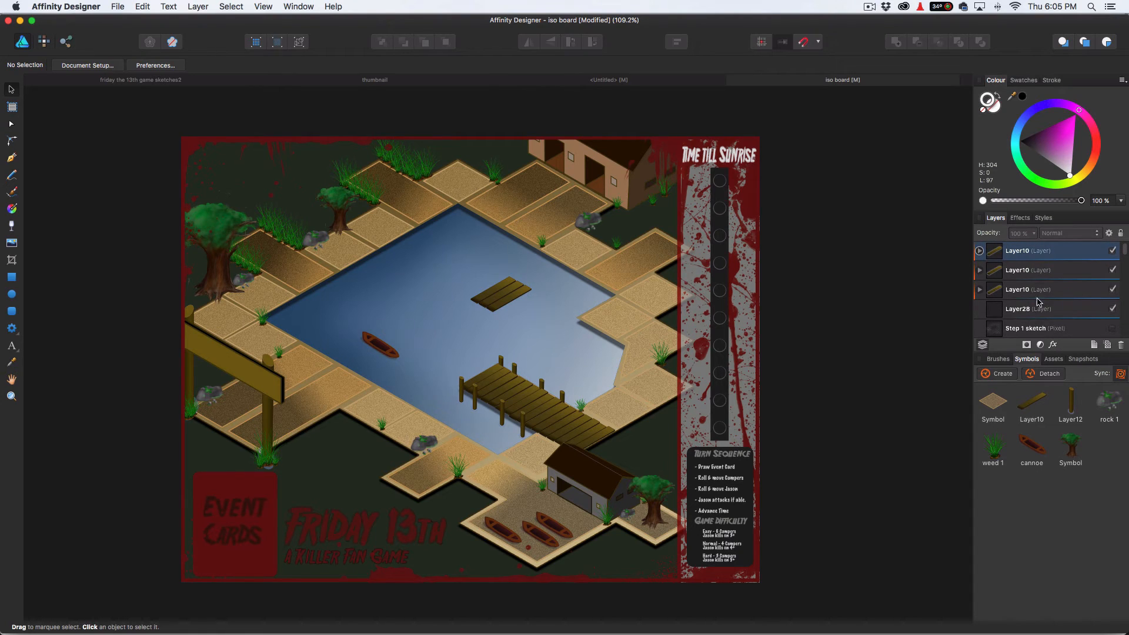
click(1054, 292)
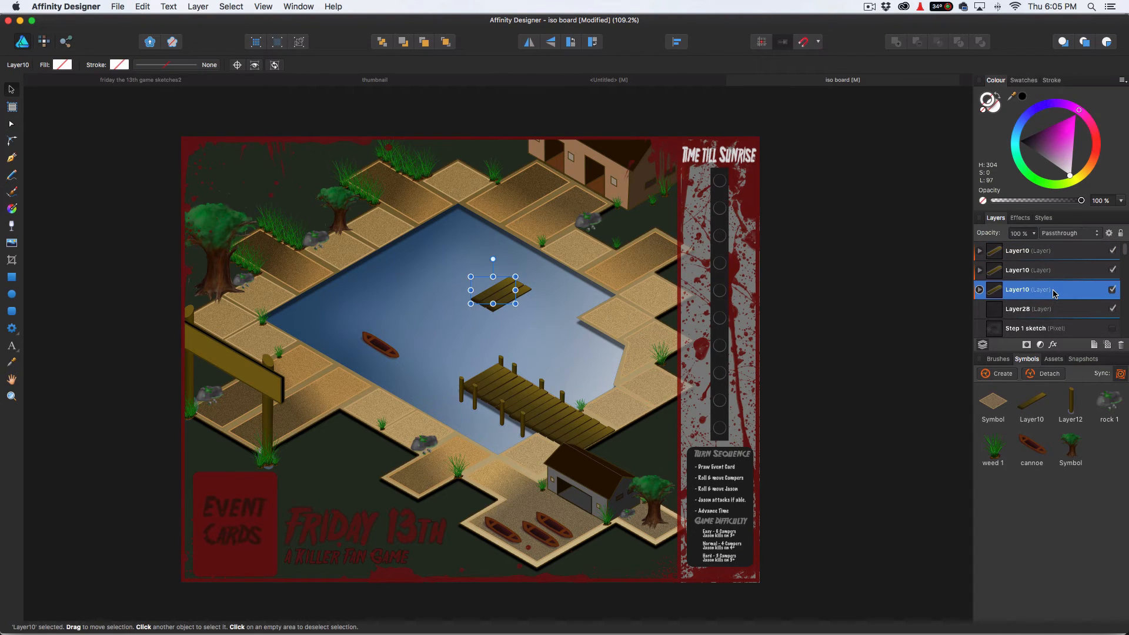
shift+click(1049, 252)
key(super+x)
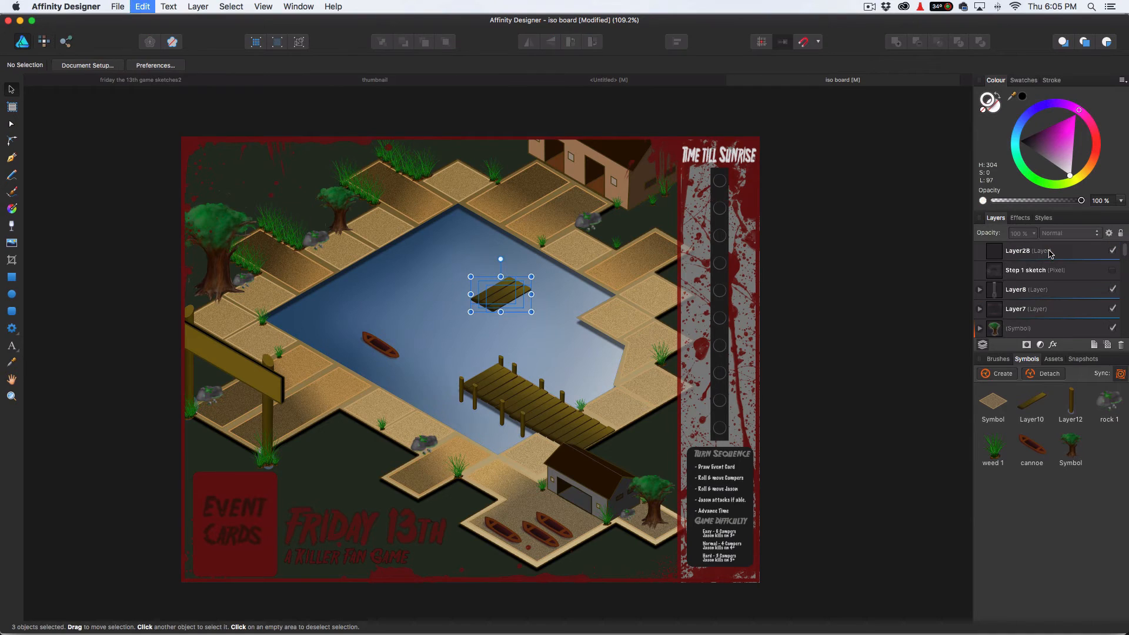
- Make the Step 1 sketch layer visible over the board artwork
click(1113, 271)
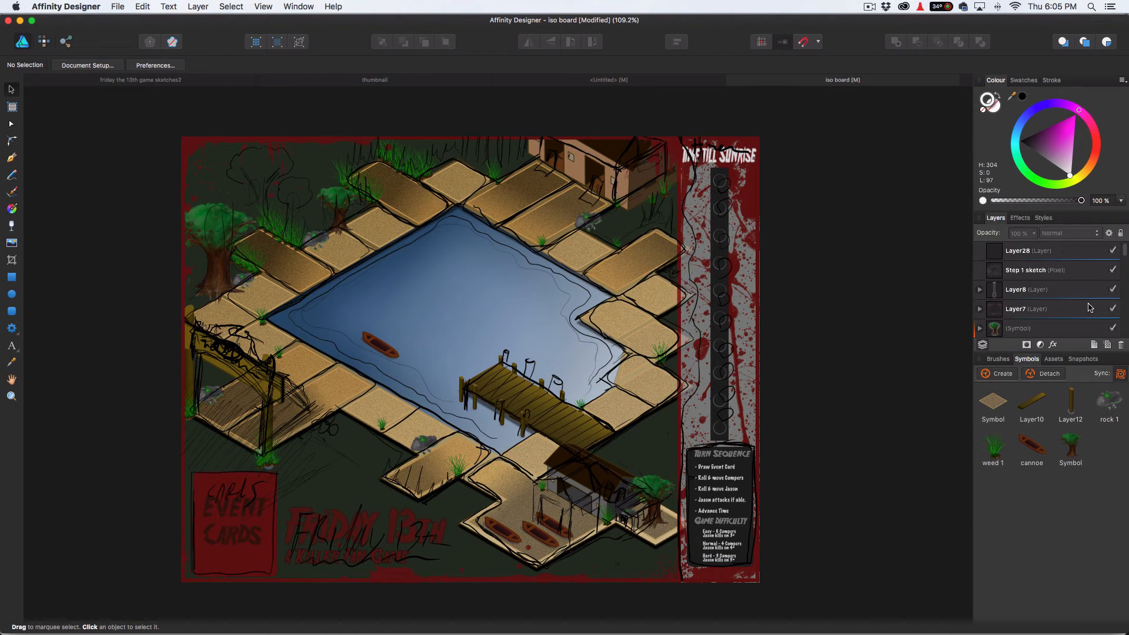
scroll(1075, 297, down, 5)
scroll(1075, 298, up, 6)
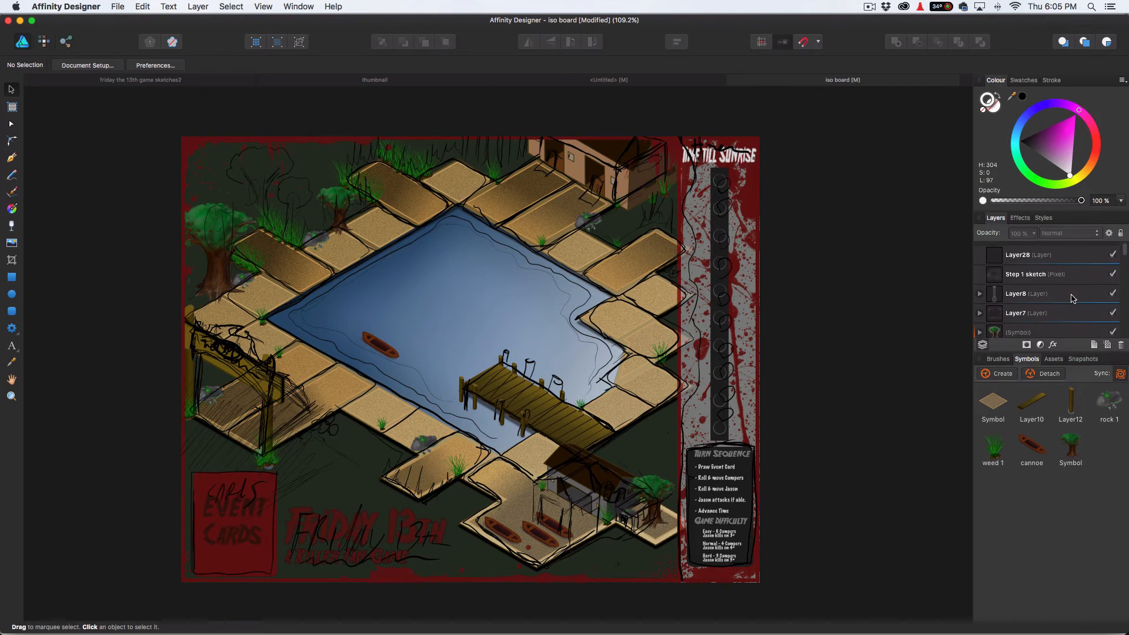
scroll(1079, 294, down, 3)
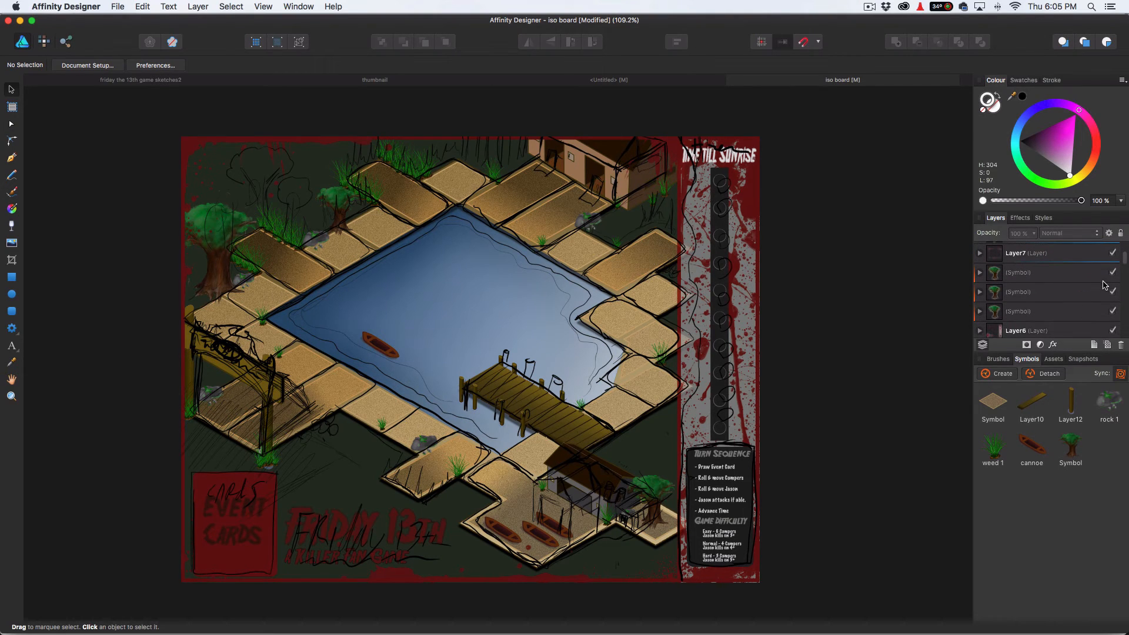
- Group all layers from the topmost tree symbol down to the group just above Layer1, and hide that group
click(1050, 255)
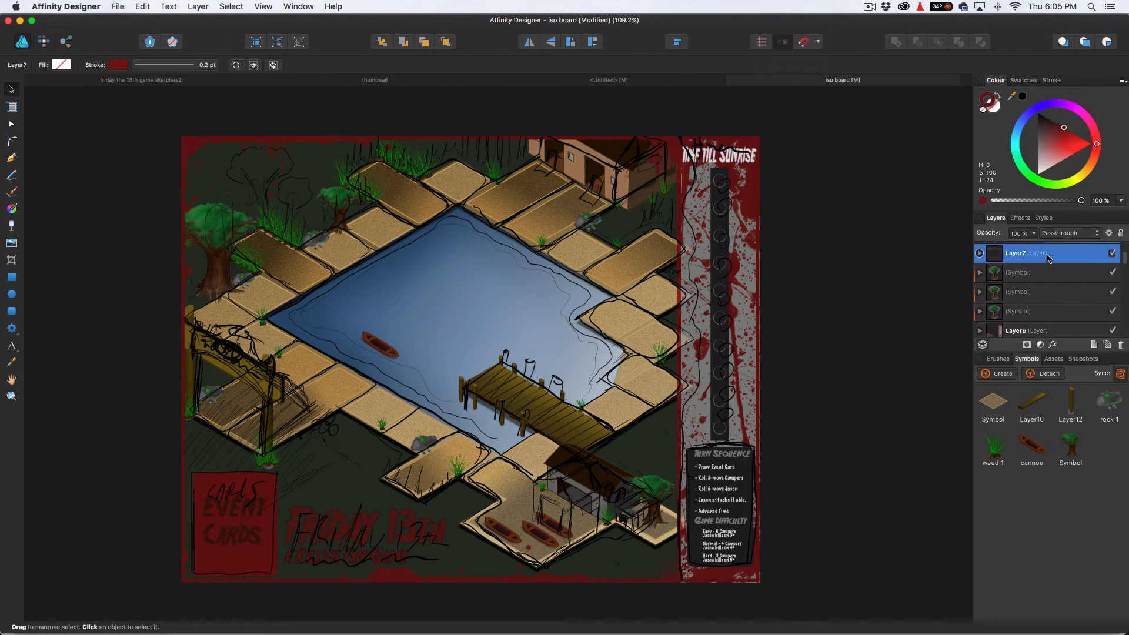
click(1048, 273)
scroll(1047, 287, down, 12)
scroll(1046, 288, down, 10)
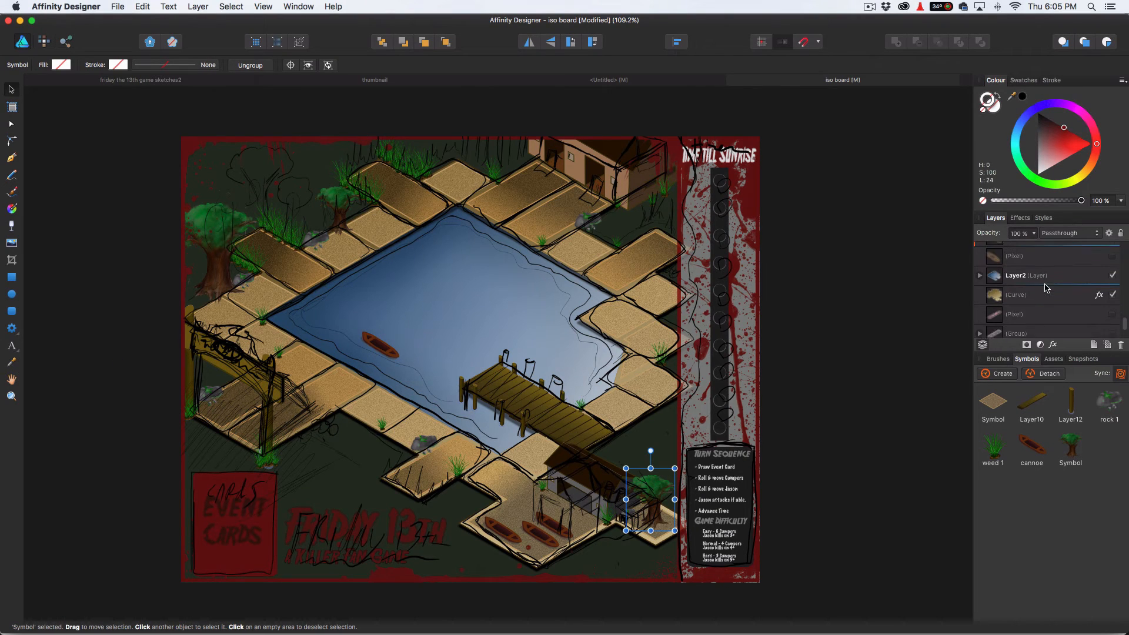
shift+click(1045, 291)
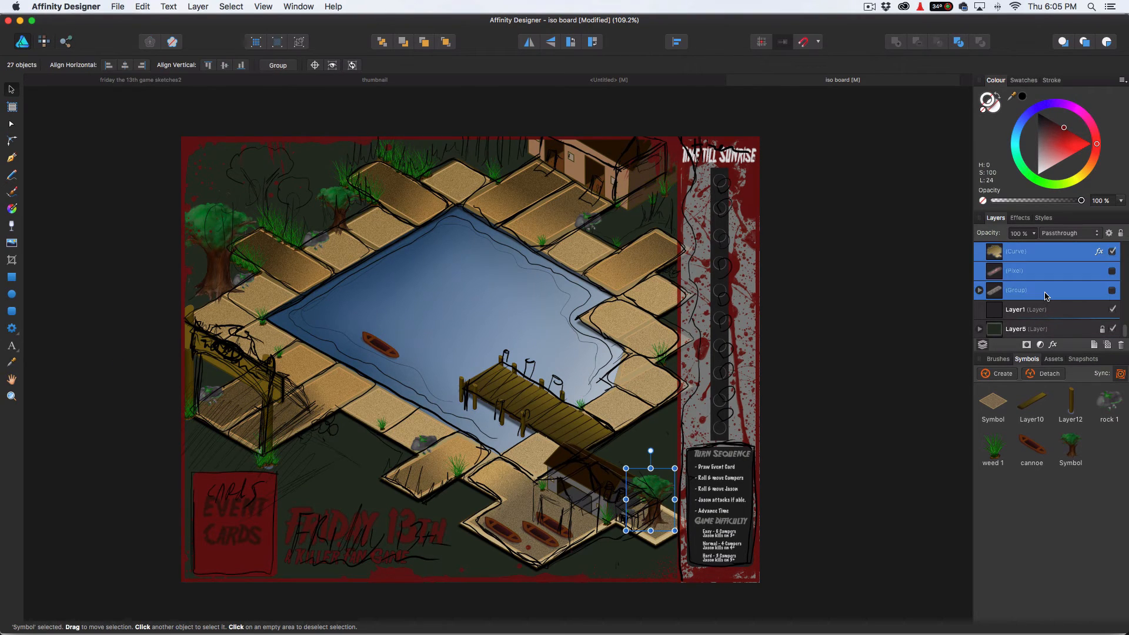
key(super+g)
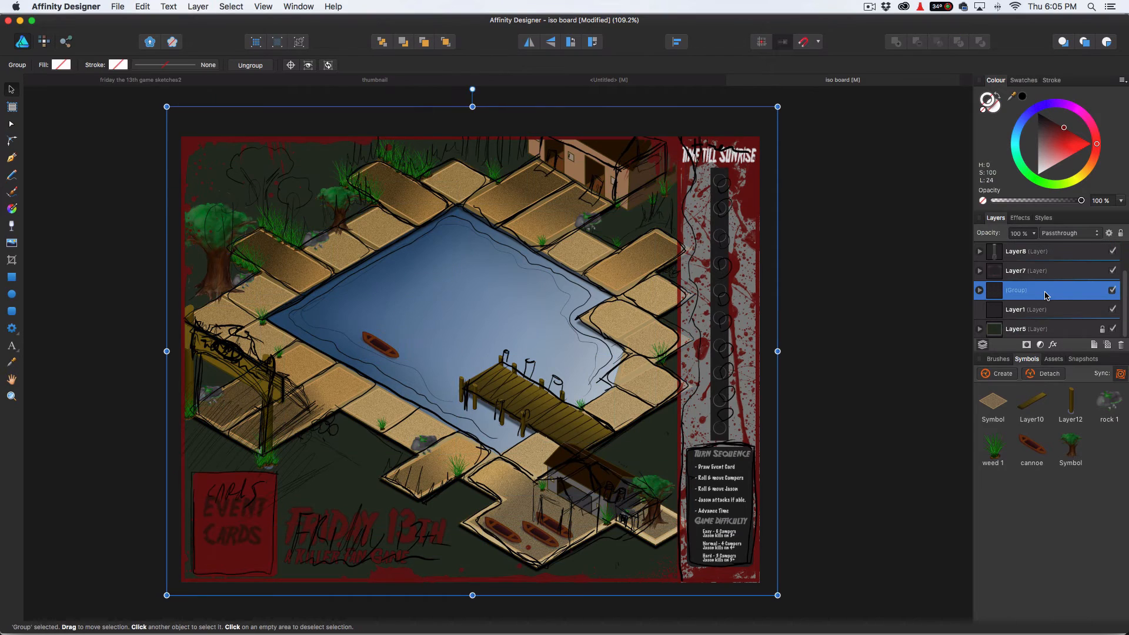
click(1113, 291)
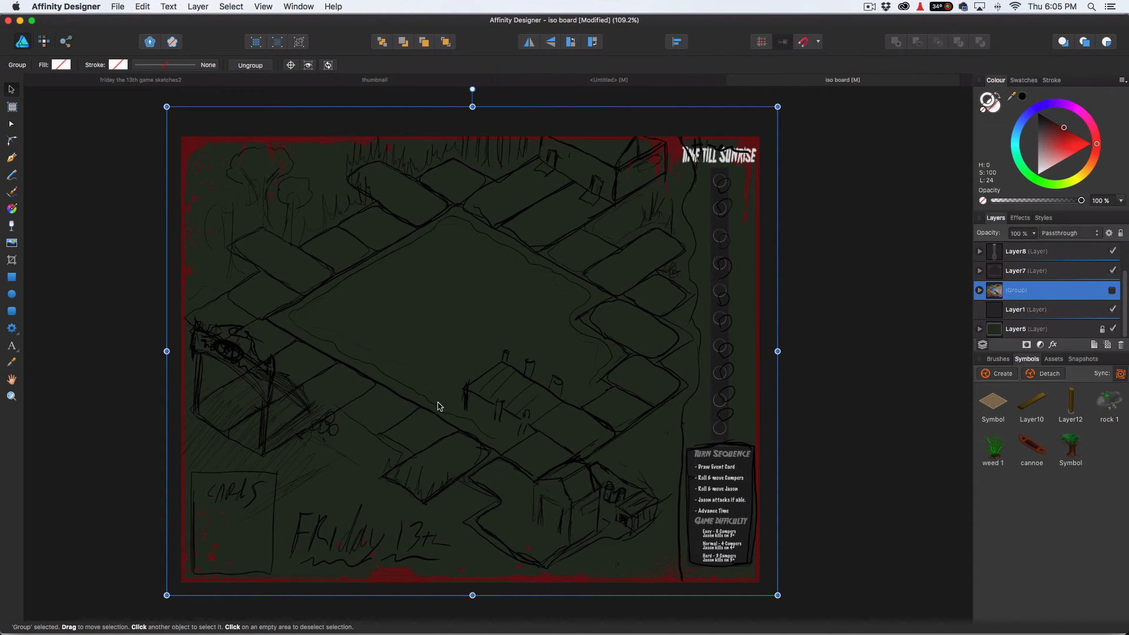
- Select the Step 1 sketch layer and open the Grid and Axis Manager
scroll(1044, 277, up, 2)
click(1052, 274)
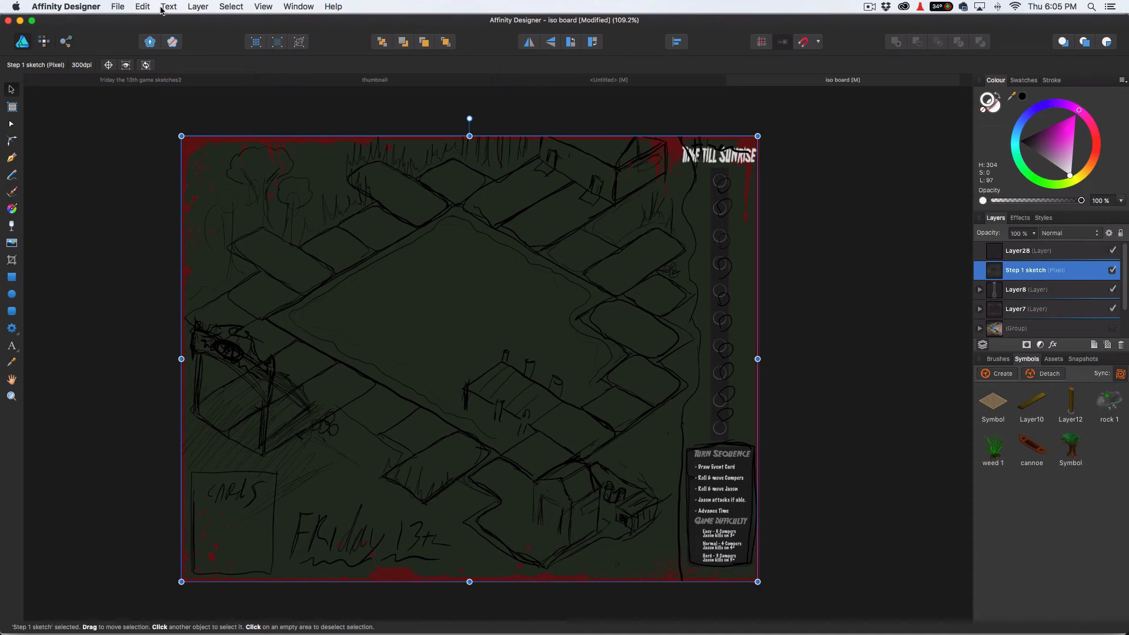
click(260, 7)
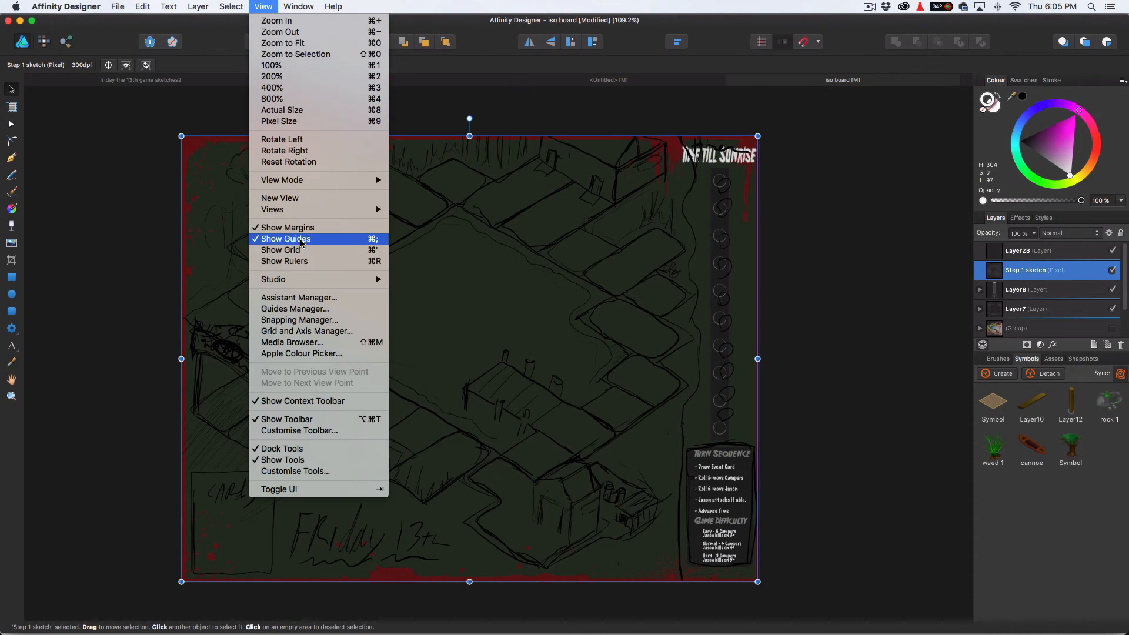
click(341, 332)
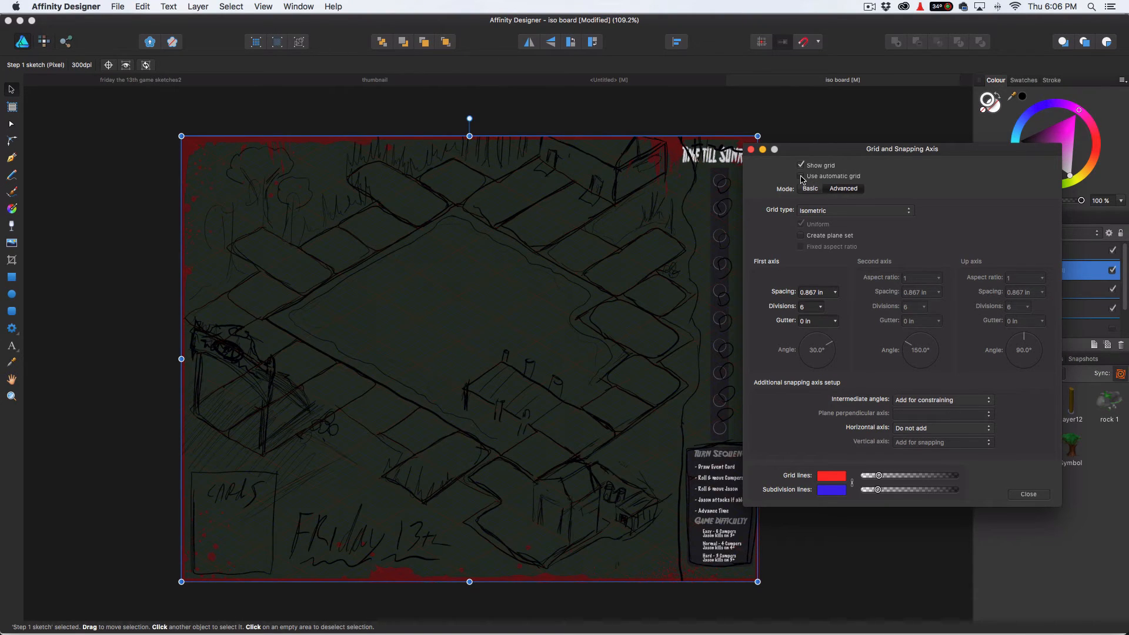
- Review the isometric grid settings against the board with and without the Step 1 sketch, and close the Grid and Axis Manager
click(802, 176)
click(802, 177)
click(835, 212)
click(836, 213)
mouse_move(802, 155)
mouse_down()
mouse_move(760, 163)
mouse_move(703, 274)
mouse_up()
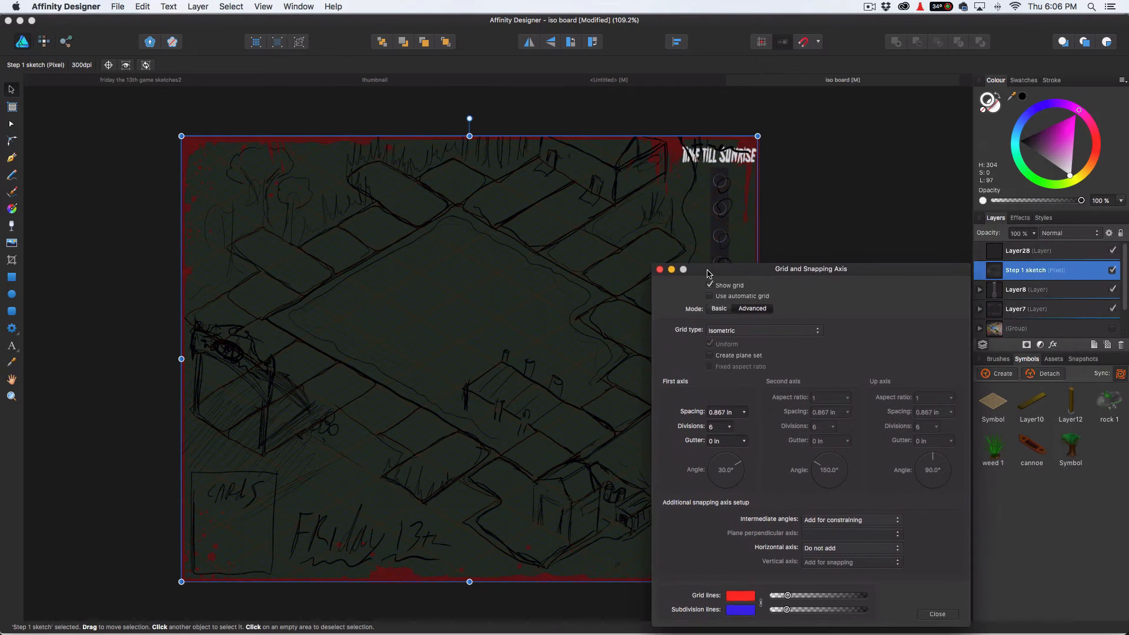
click(1113, 271)
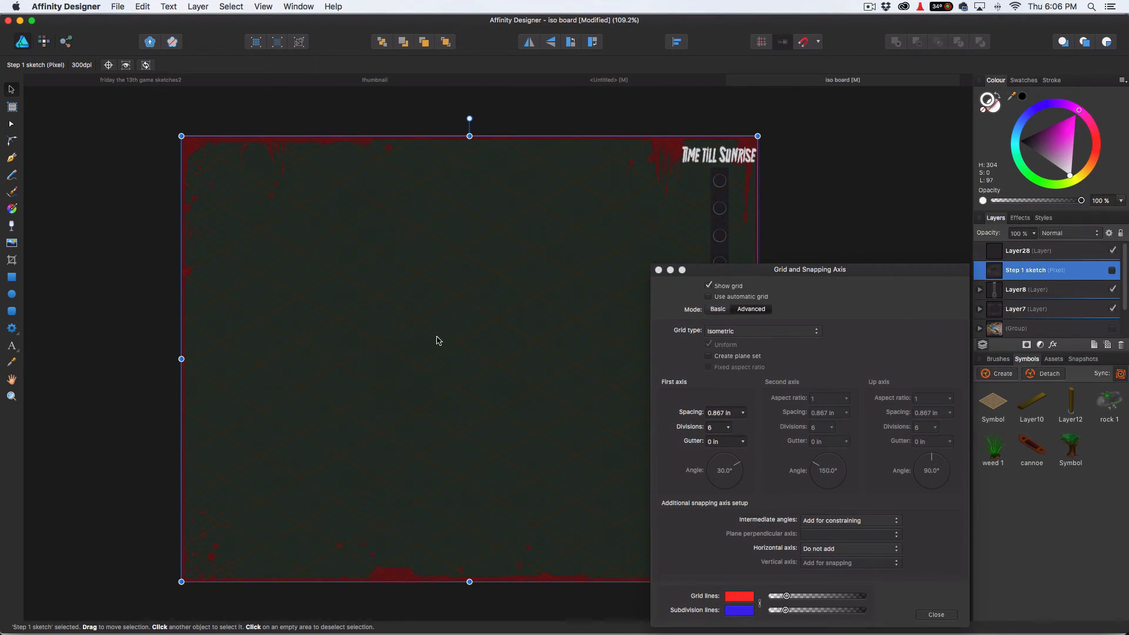
click(1113, 271)
mouse_move(876, 269)
mouse_down()
mouse_move(880, 128)
mouse_move(756, 221)
mouse_up()
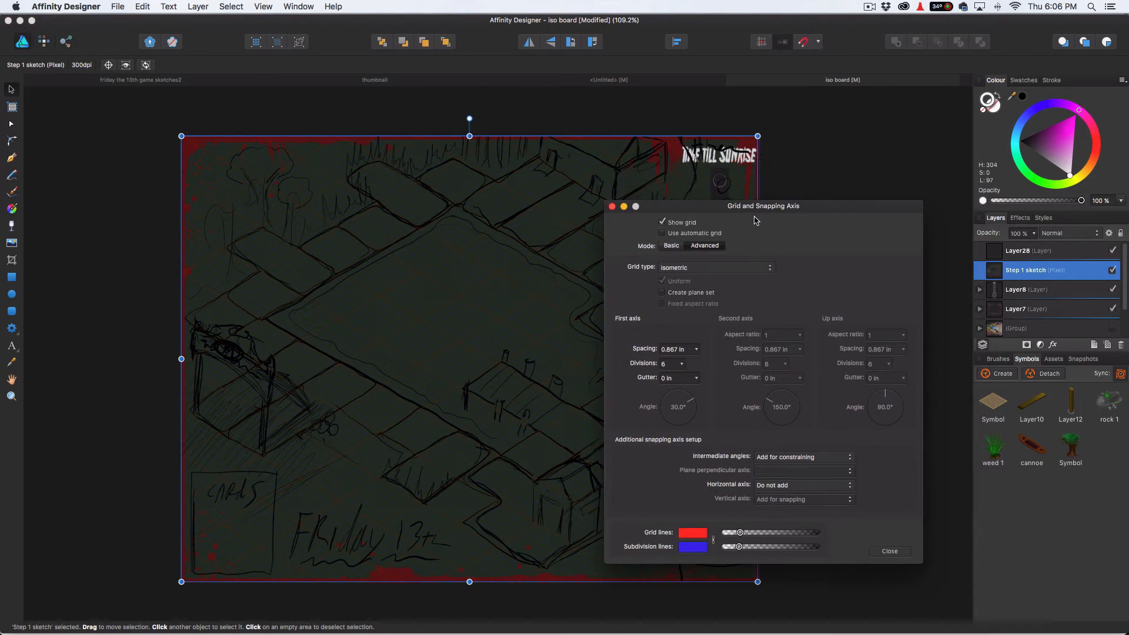
click(611, 208)
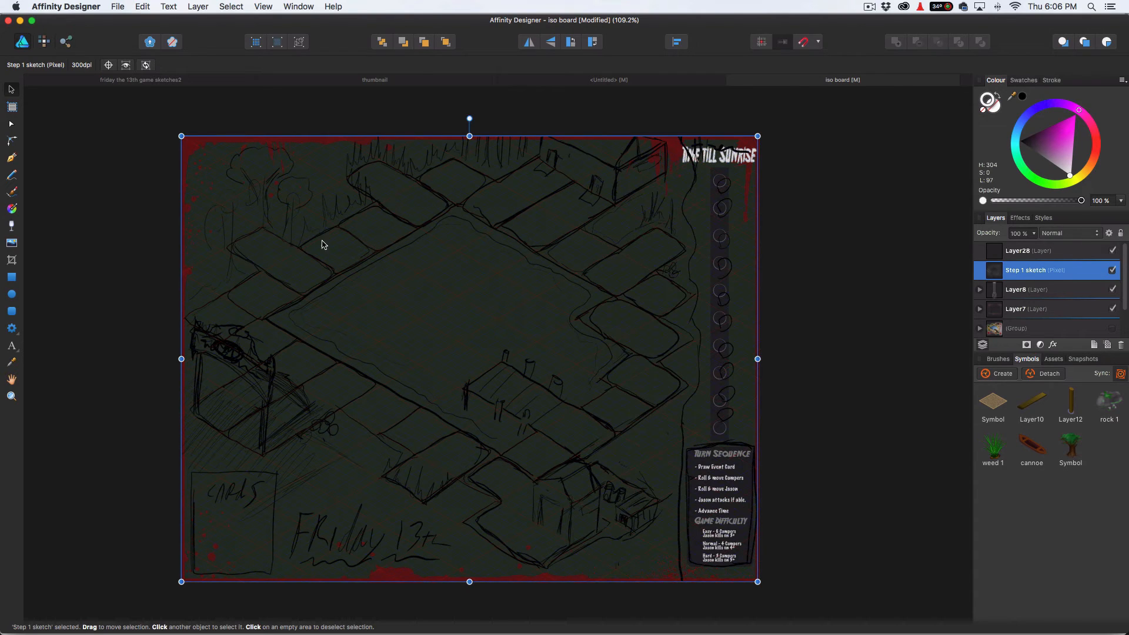
- Expand the hidden artwork group, look through its layers, and make the group visible again
scroll(1034, 319, down, 2)
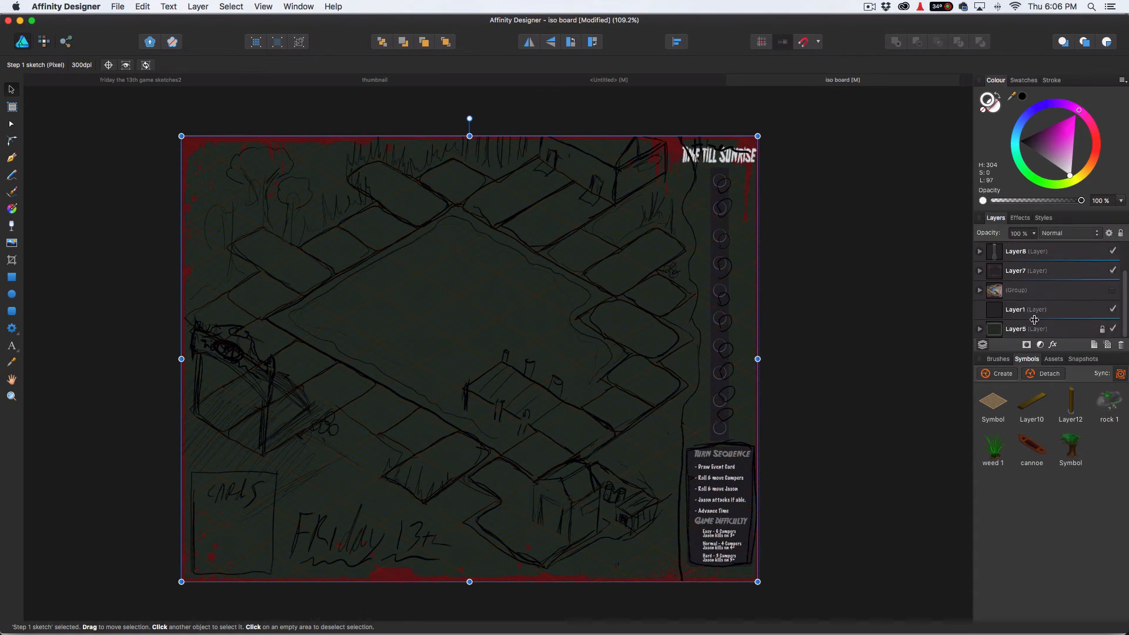
click(980, 291)
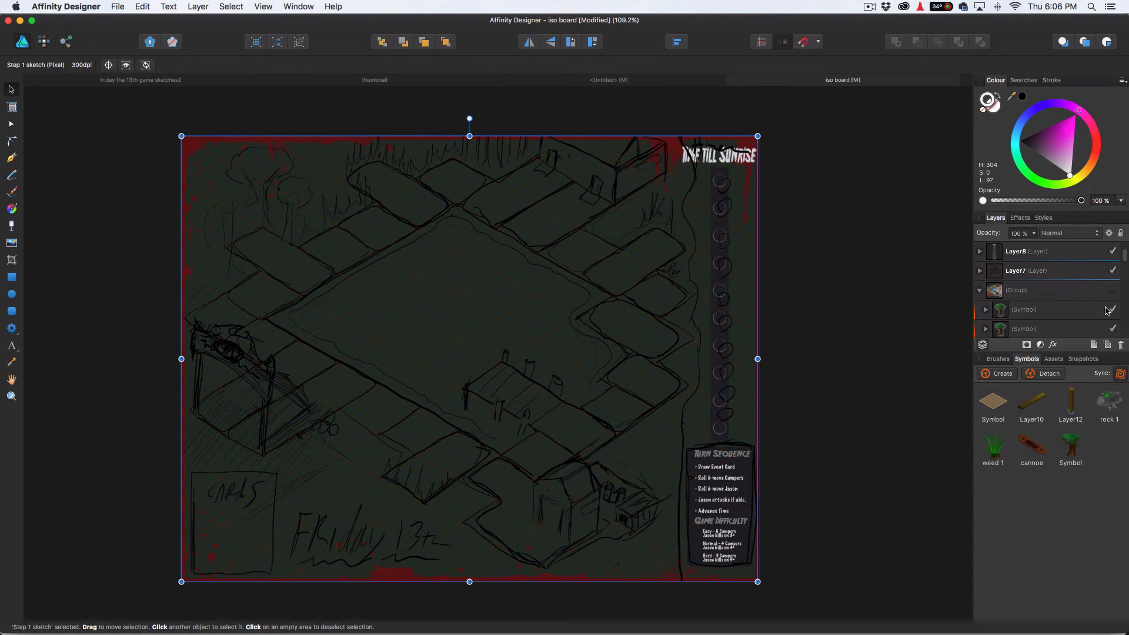
scroll(1056, 303, down, 3)
scroll(1056, 303, down, 5)
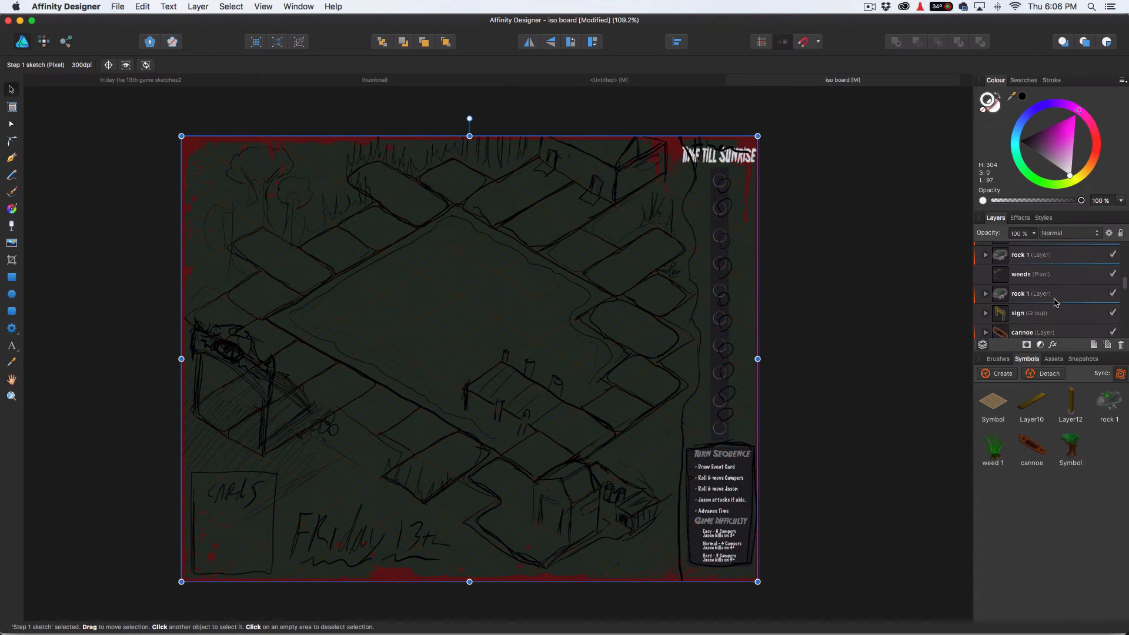
scroll(1056, 303, down, 5)
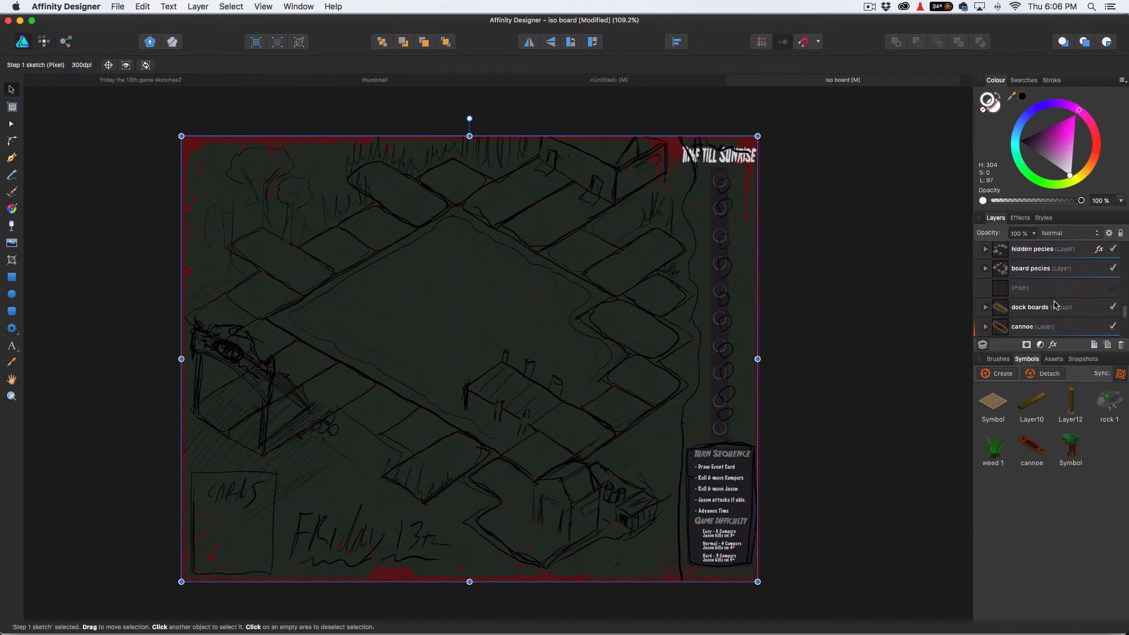
scroll(1057, 304, down, 3)
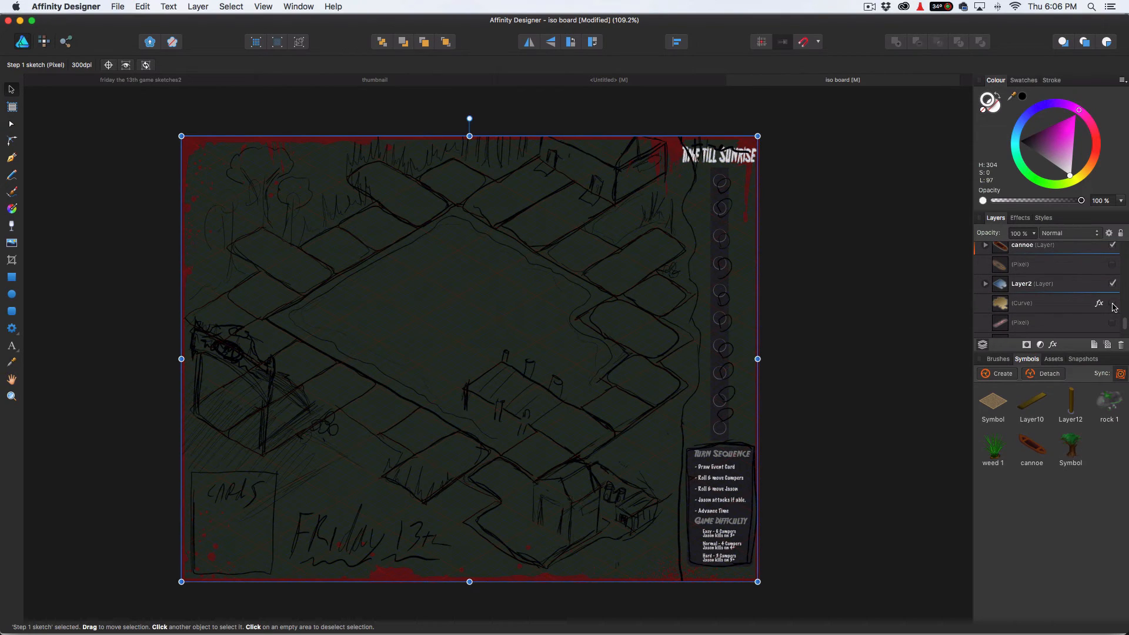
scroll(1095, 306, up, 15)
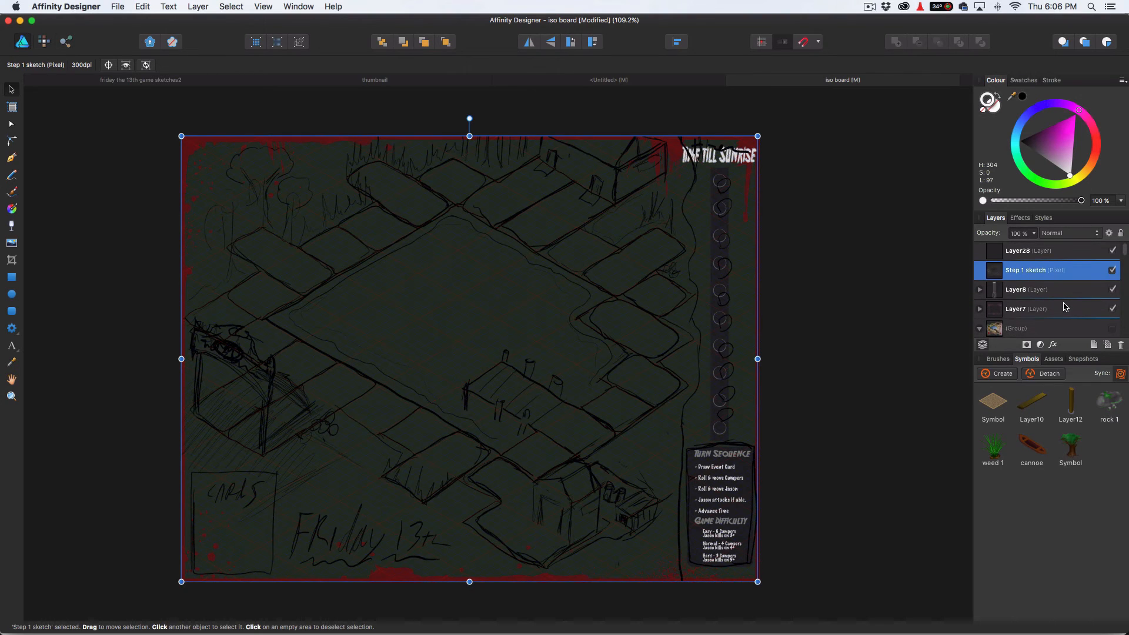
scroll(1074, 307, down, 1)
click(1114, 280)
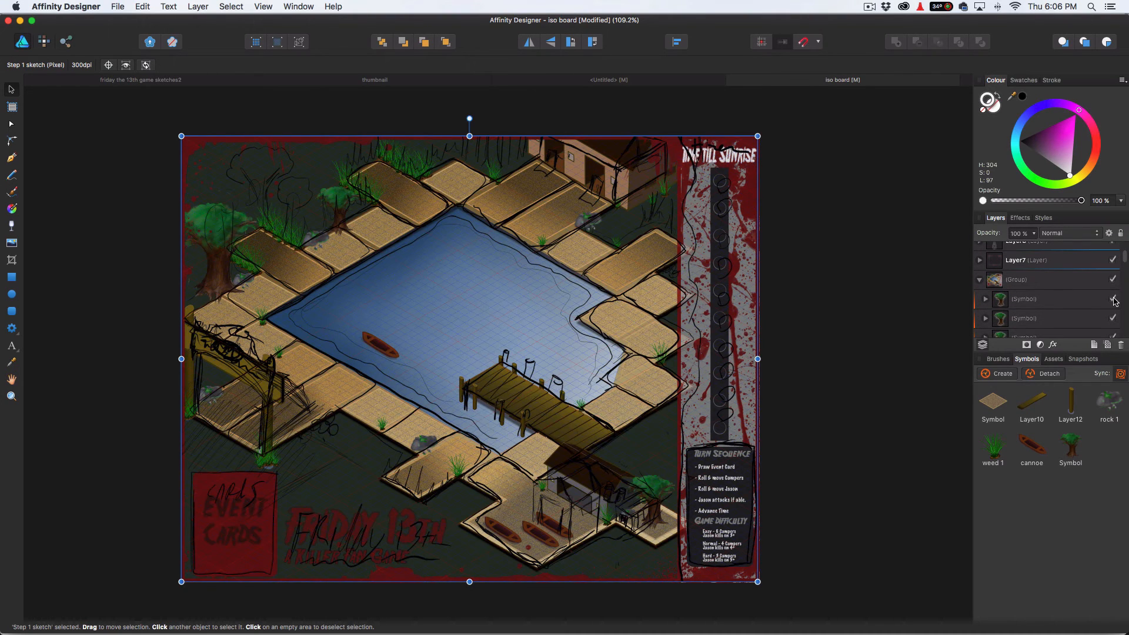
- Hide the tree symbols, the dock boards group and the cannoe layers inside the artwork group
click(1109, 314)
scroll(1089, 314, down, 3)
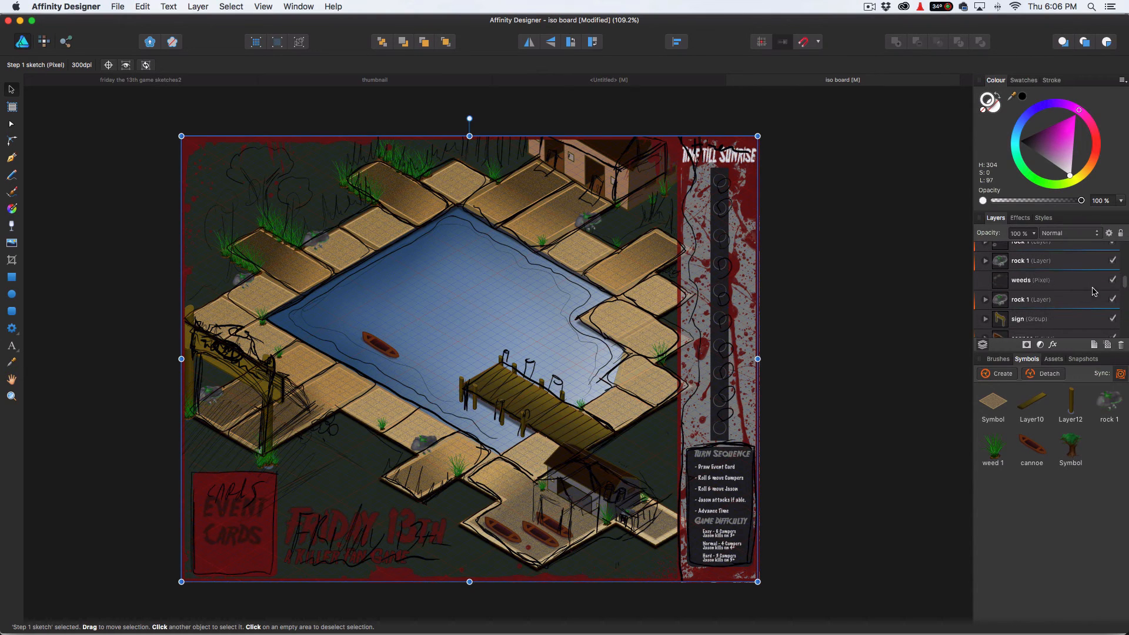
scroll(1056, 308, down, 6)
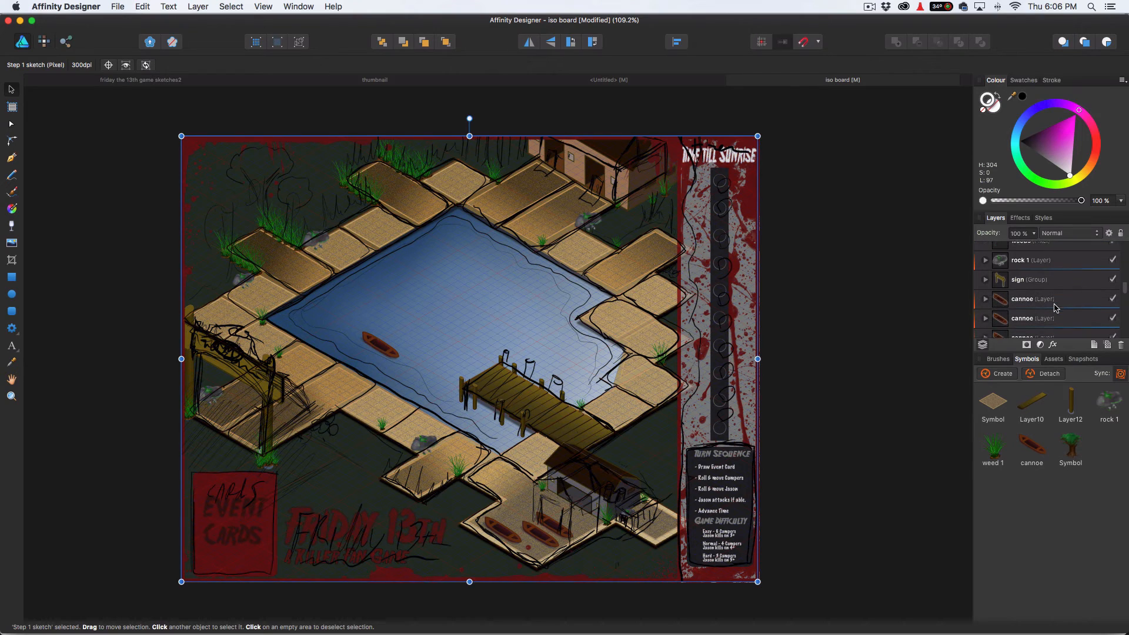
scroll(1060, 309, down, 2)
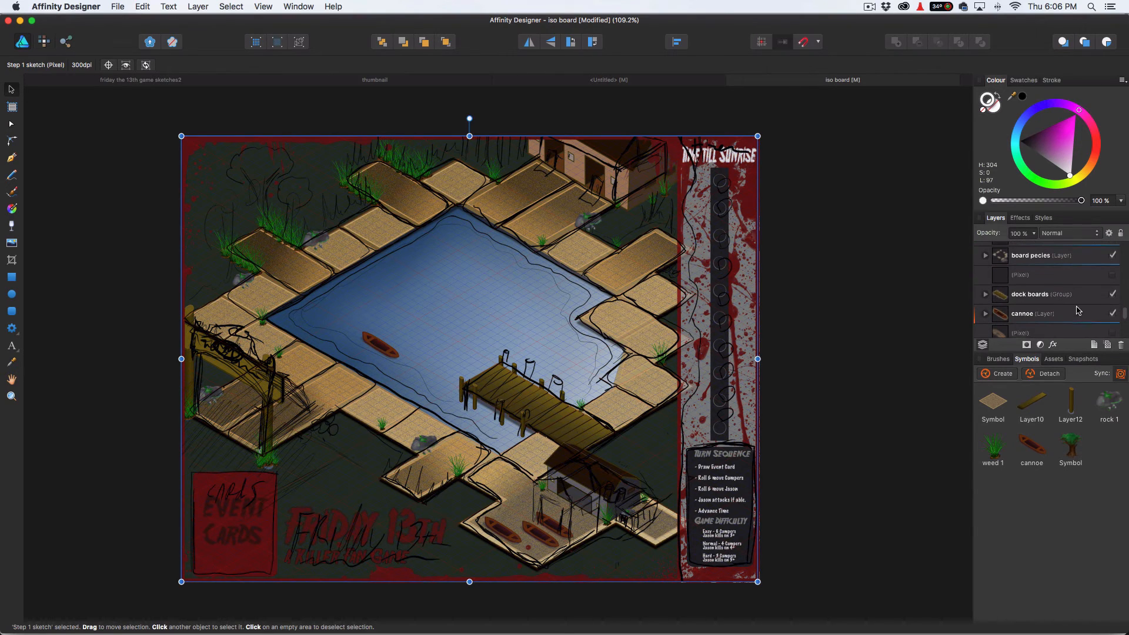
click(1113, 294)
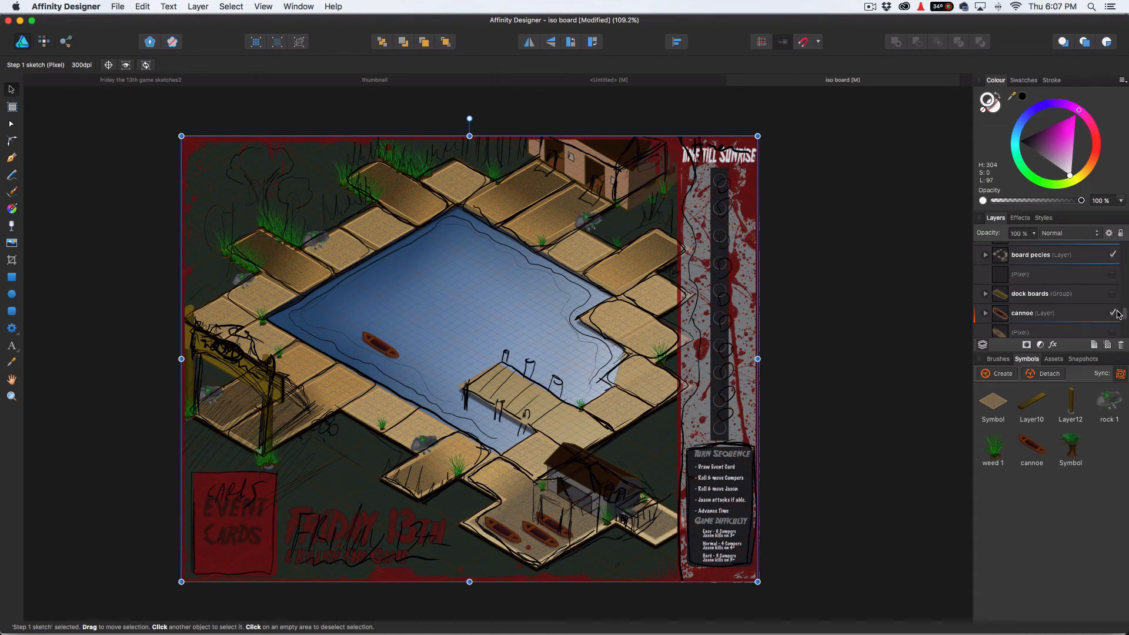
scroll(1100, 312, down, 4)
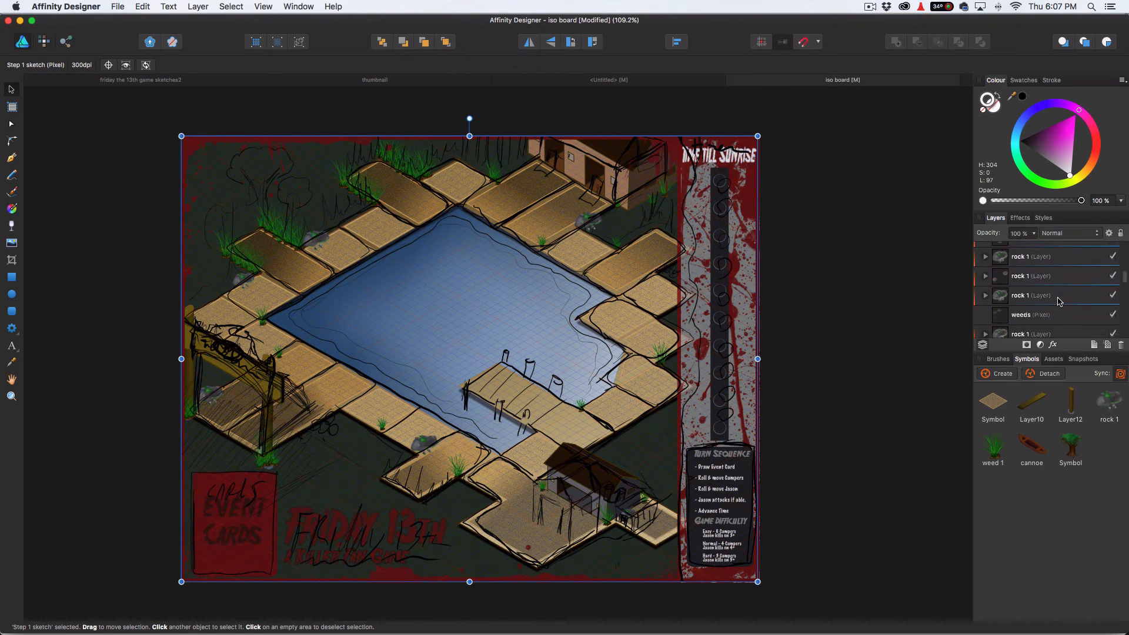
- Hide the Step 1 sketch, the sign group, the rock 1 and weeds layers, and Layer6
click(1113, 270)
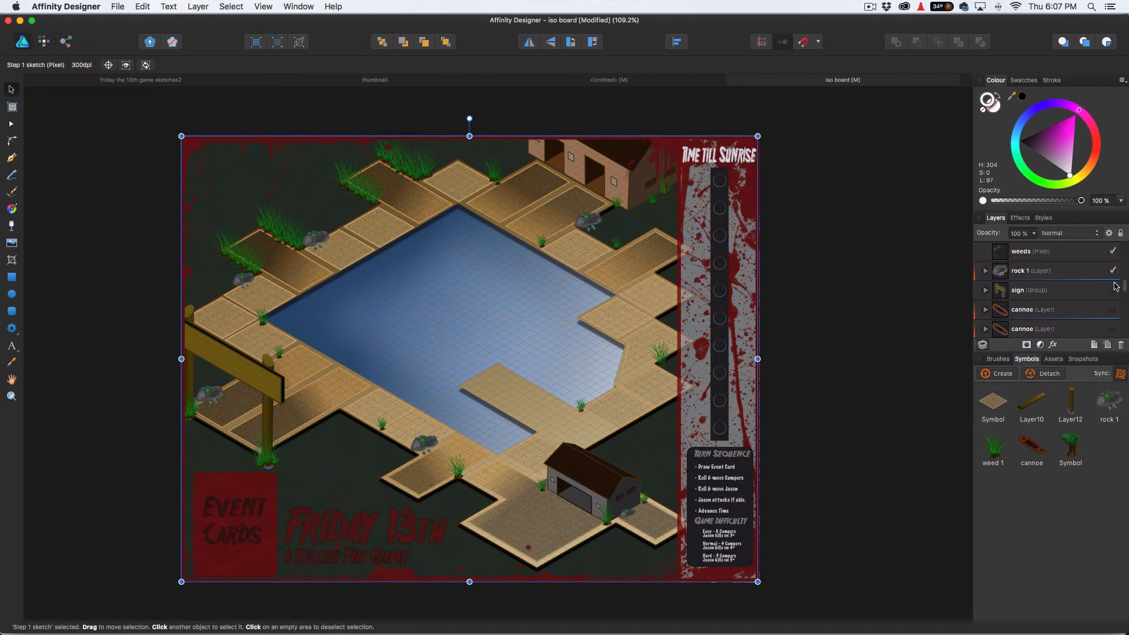
click(1113, 270)
scroll(1099, 276, up, 1)
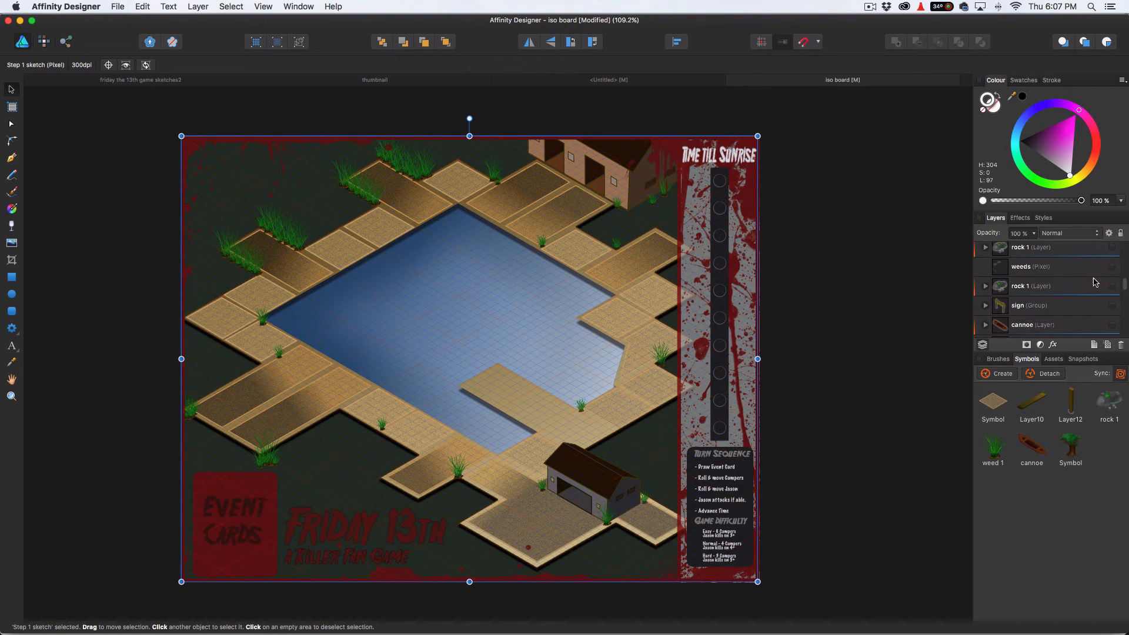
click(1113, 266)
scroll(1100, 276, up, 2)
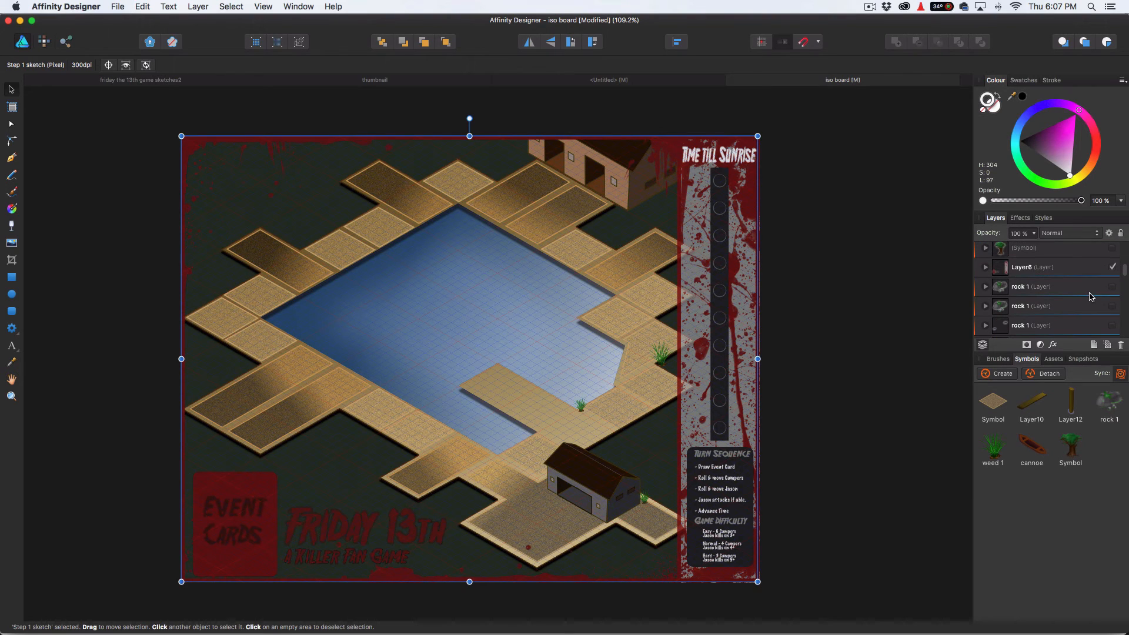
click(1114, 268)
- Hide the cabbin and boat house layers inside the artwork group
scroll(1088, 294, down, 3)
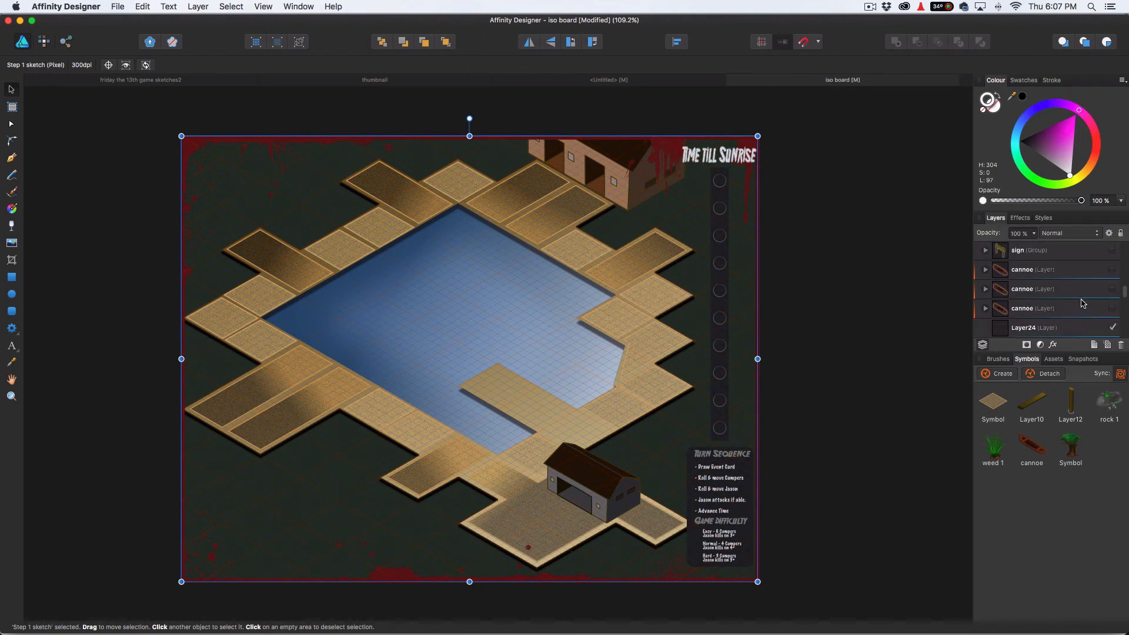
scroll(1088, 297, down, 3)
click(1114, 271)
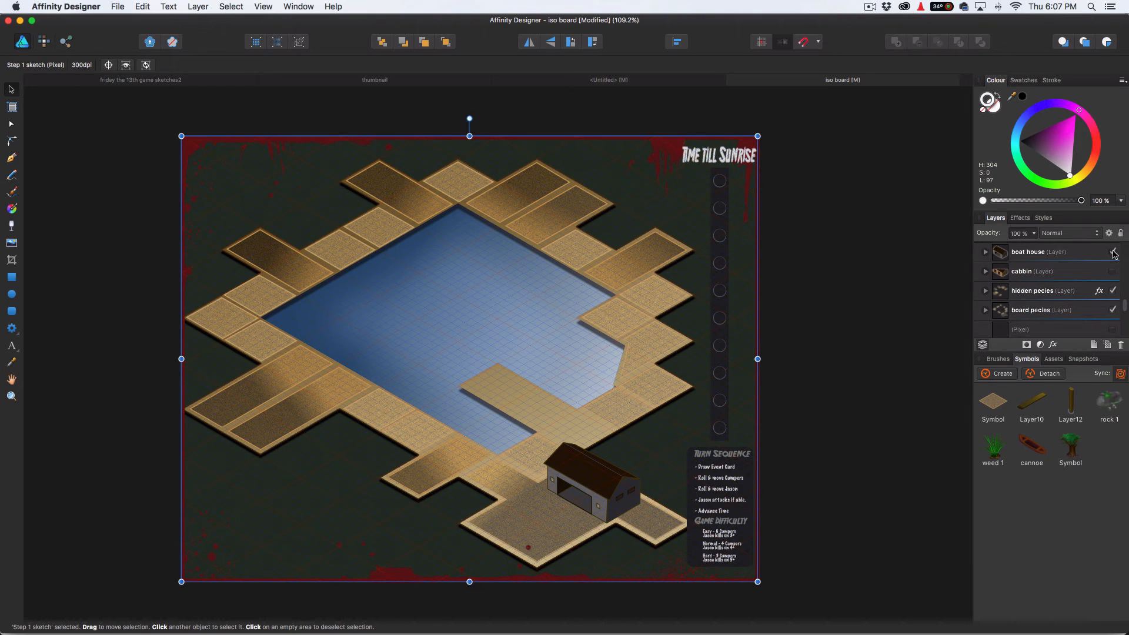
click(1114, 253)
scroll(1076, 303, up, 6)
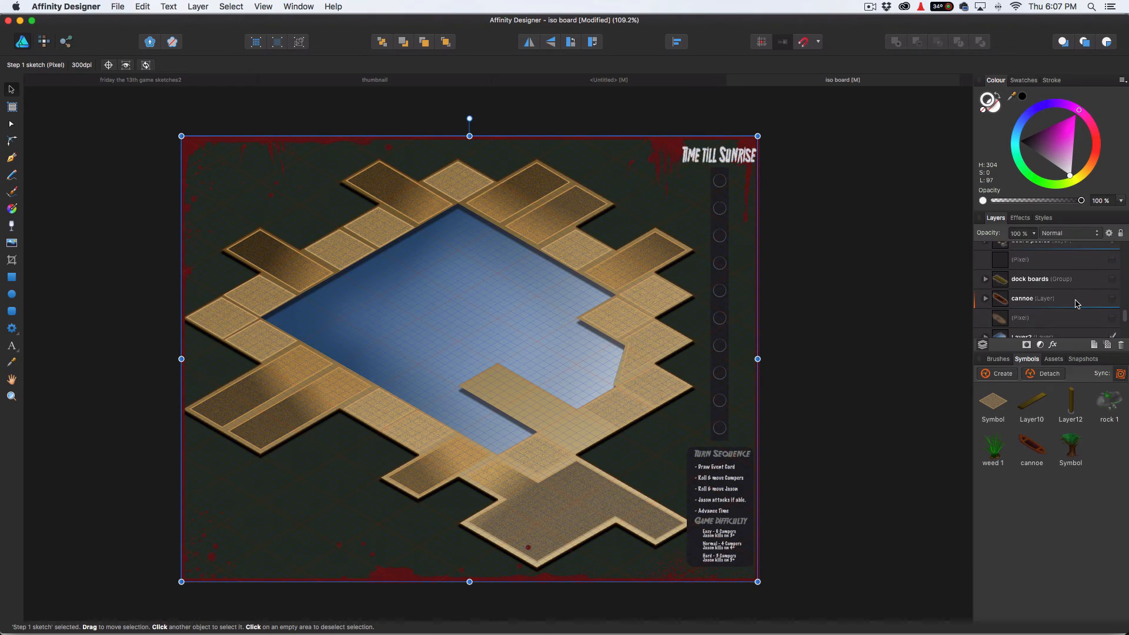
- Inspect the lake in Layer2 by toggling its visibility, and compare its curve with and without the Inner Shadow effect
scroll(1084, 277, down, 3)
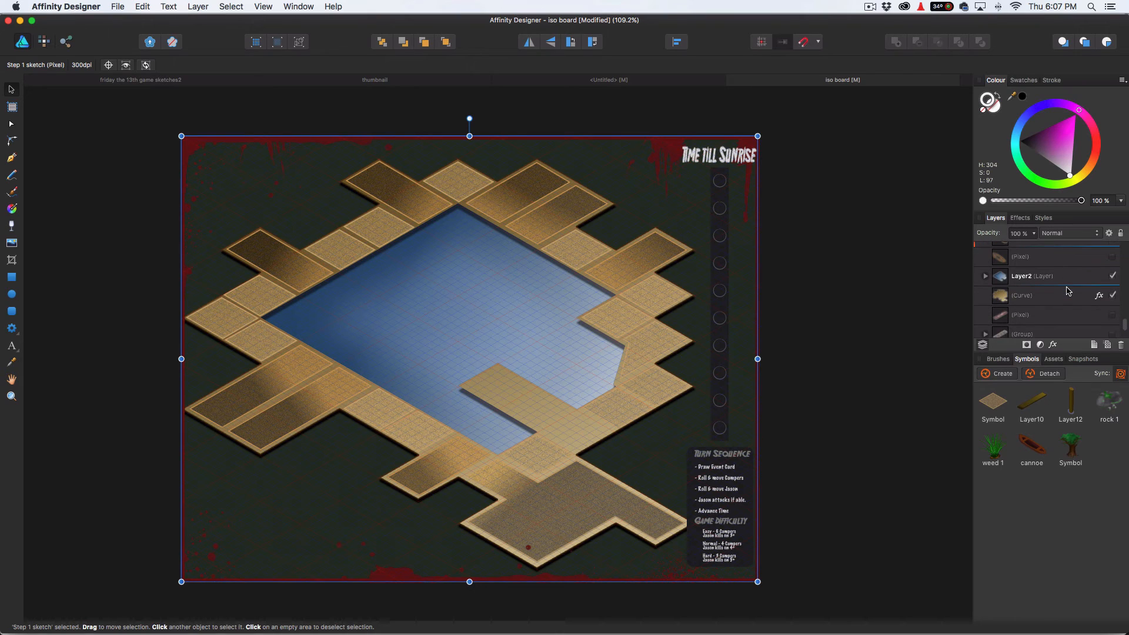
click(1114, 266)
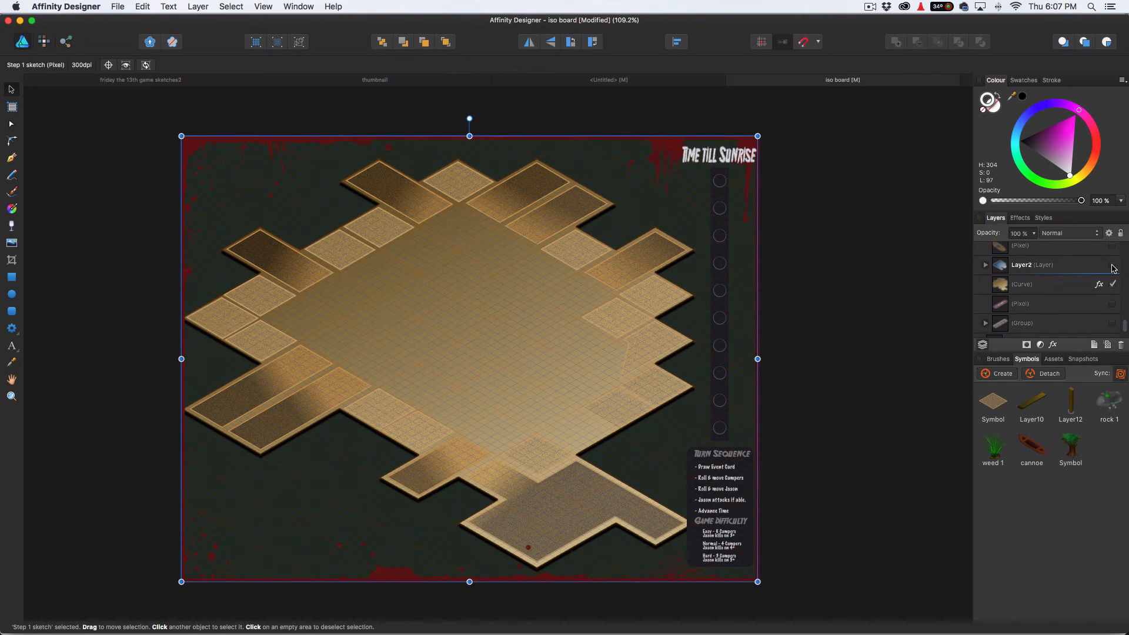
click(1113, 265)
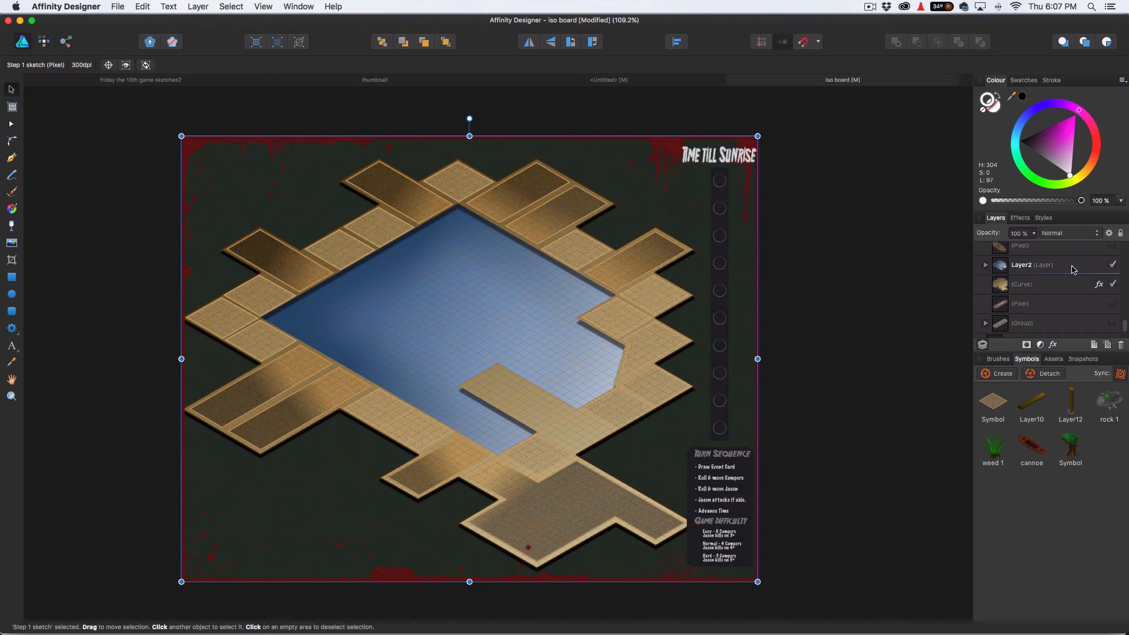
click(985, 265)
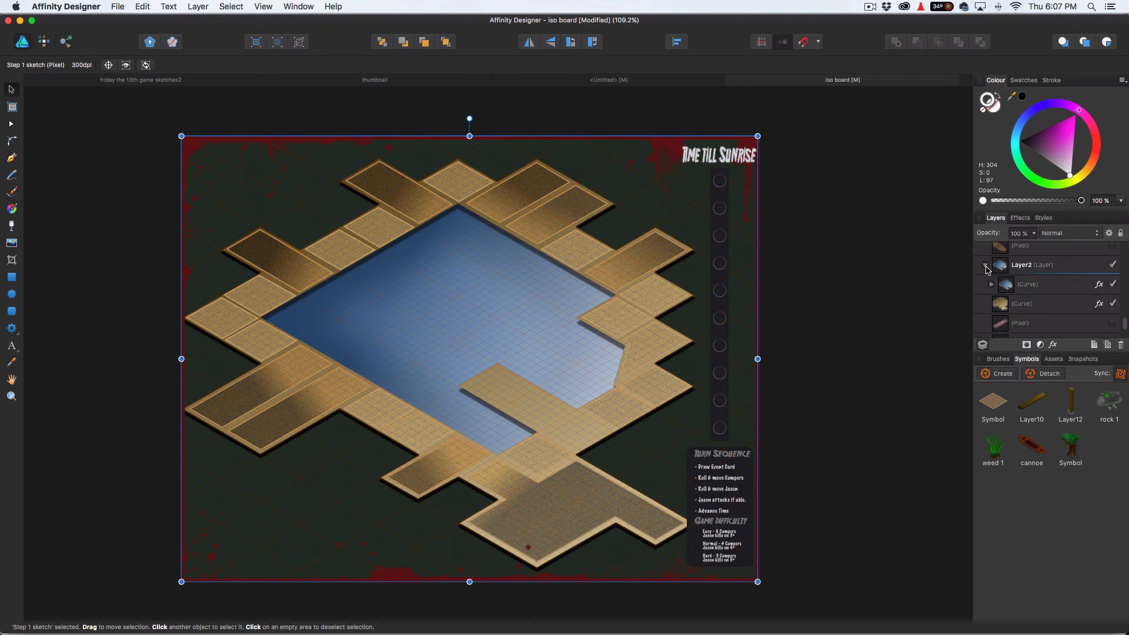
click(1099, 284)
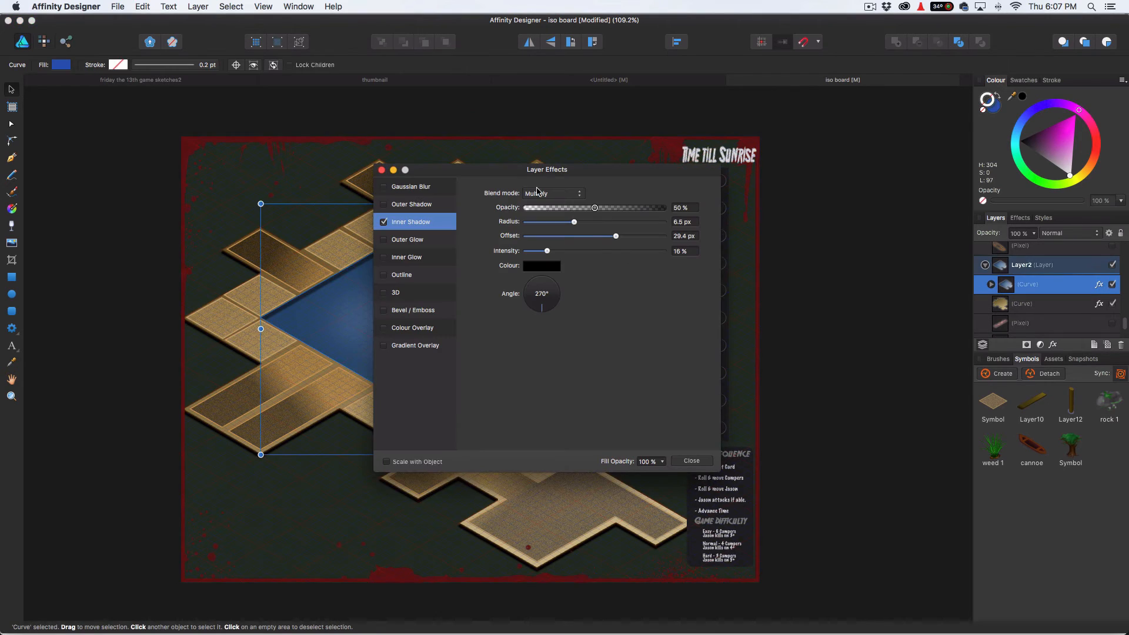
drag(516, 172, 853, 188)
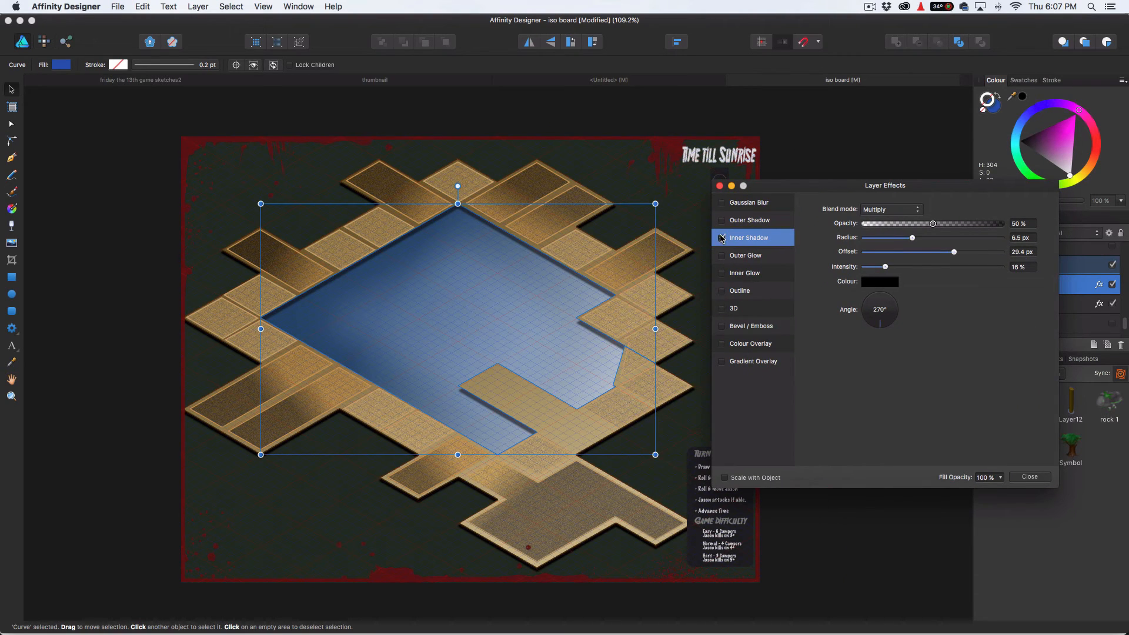
click(723, 238)
click(722, 238)
click(720, 185)
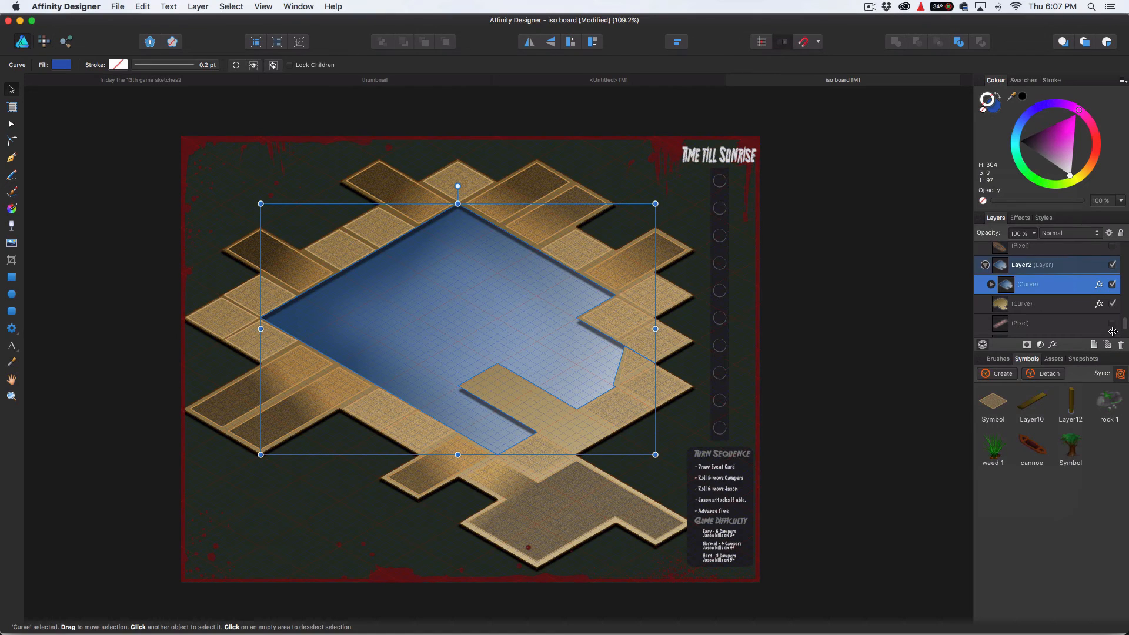
- Hide the lake's Layer2 and the sand-coloured base curve beneath it
click(1113, 265)
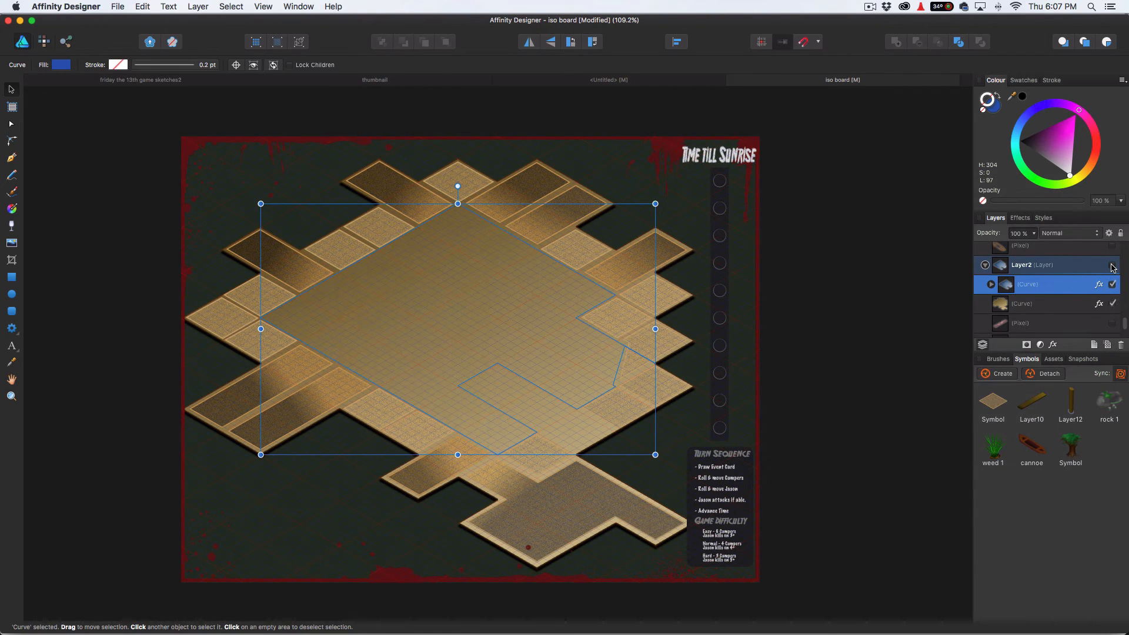
click(1113, 303)
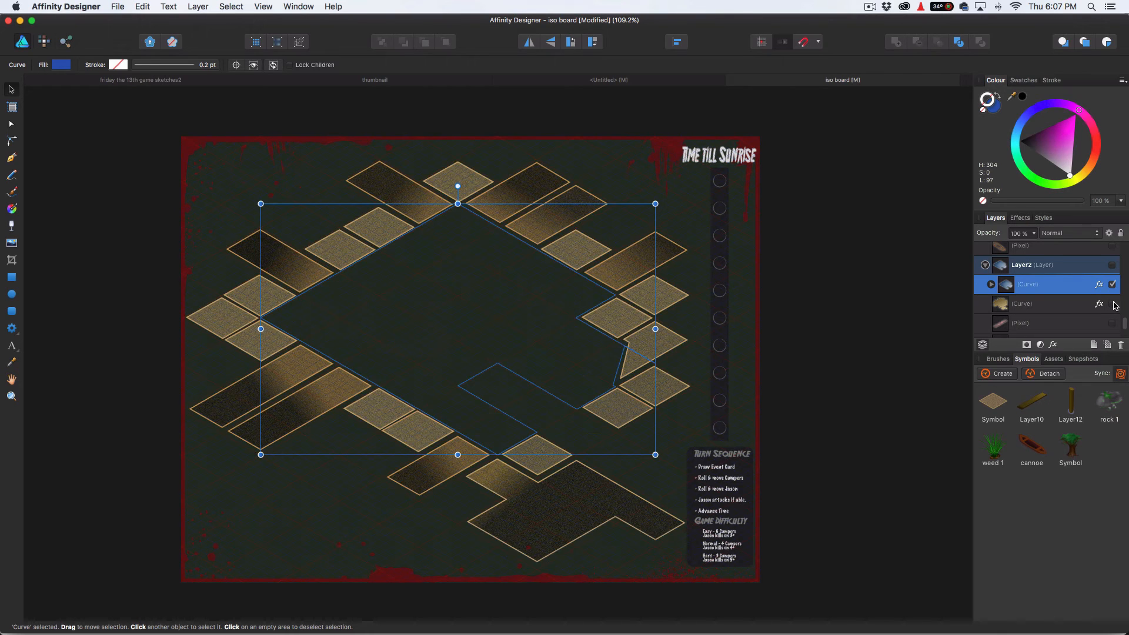
click(1113, 304)
click(1114, 303)
click(1113, 303)
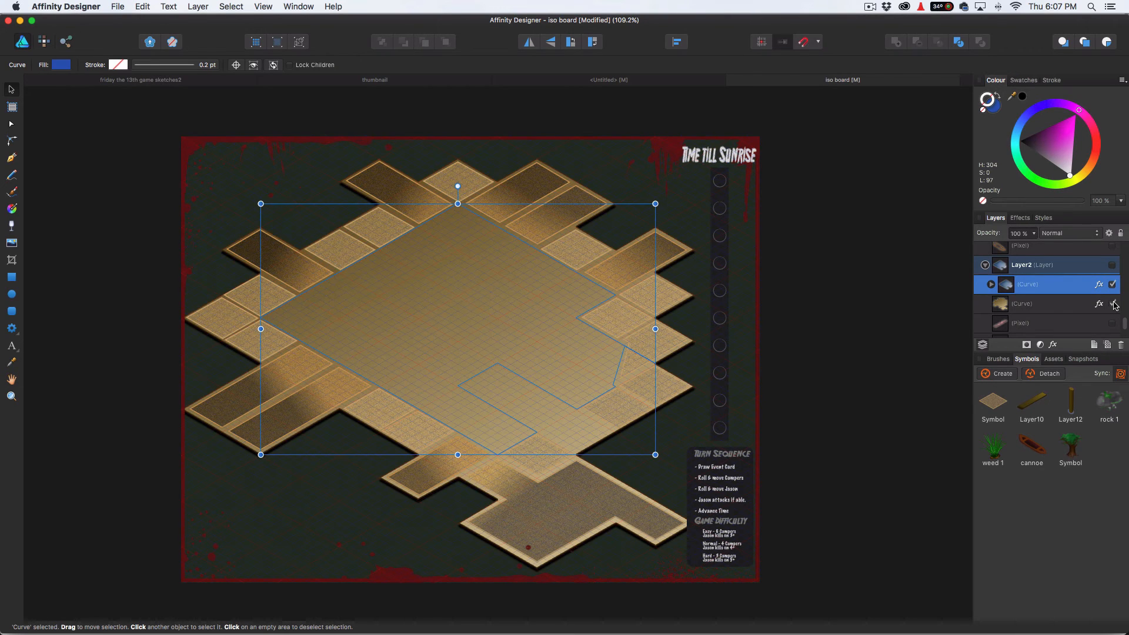
scroll(1050, 317, down, 2)
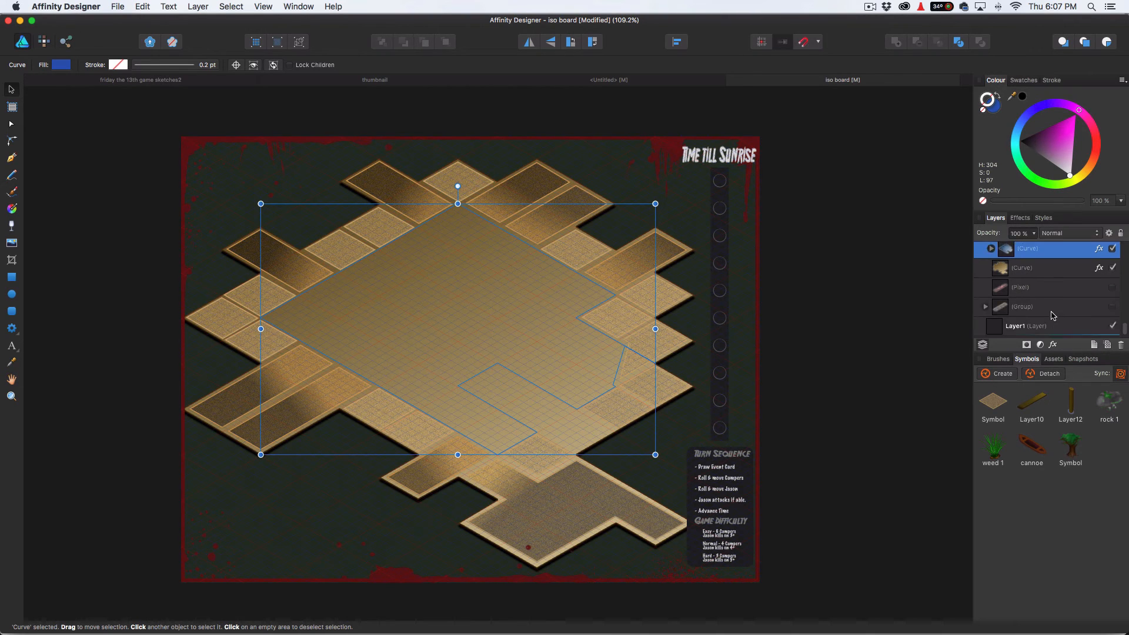
scroll(1053, 316, up, 1)
click(1114, 293)
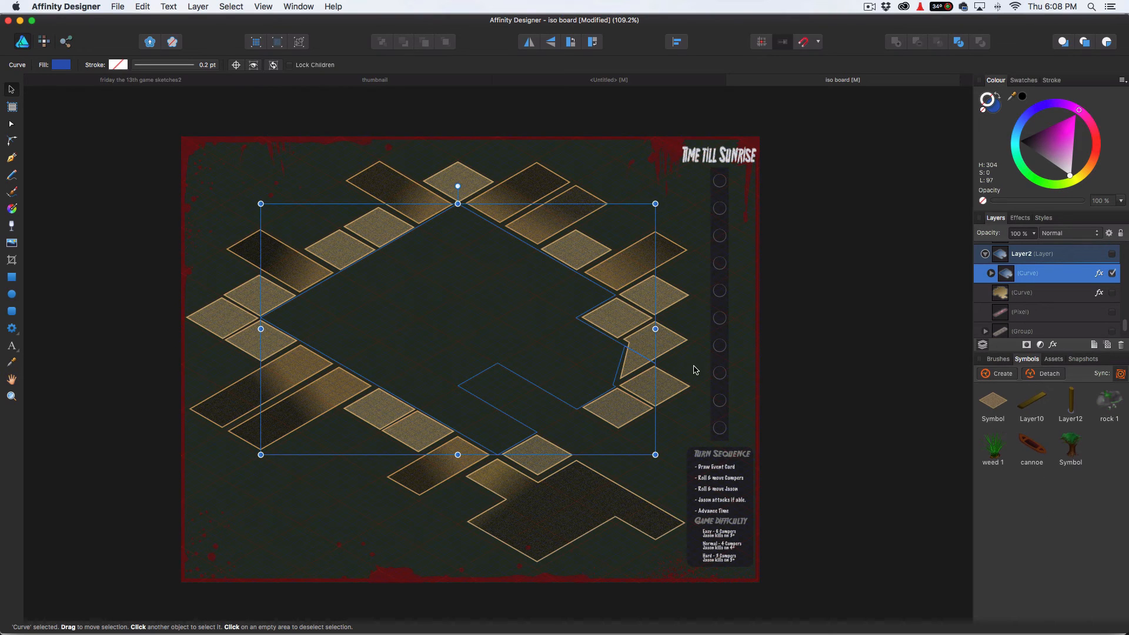
scroll(698, 371, down, 1)
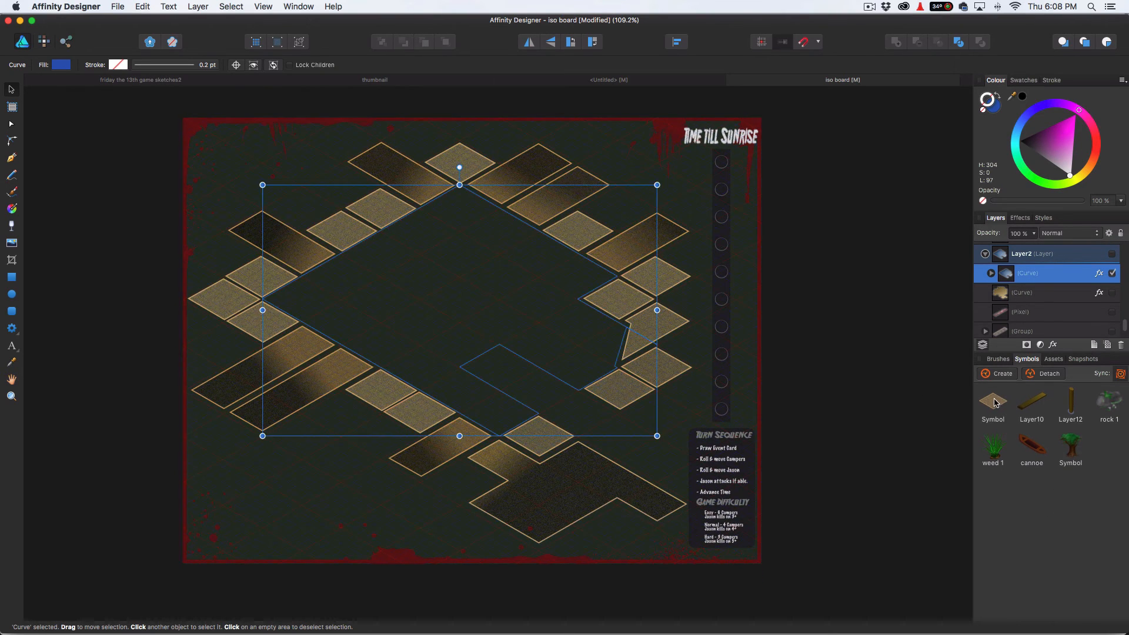
- Try out an instance of the tile symbol in the empty lake area of the board, and delete it
drag(994, 402, 524, 320)
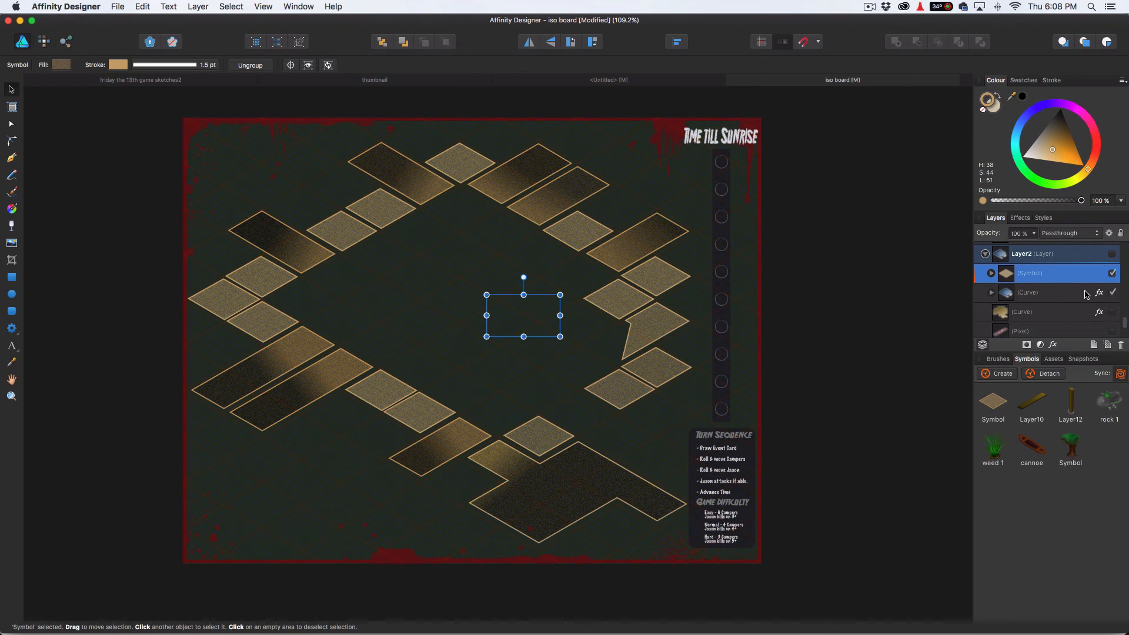
key(Delete)
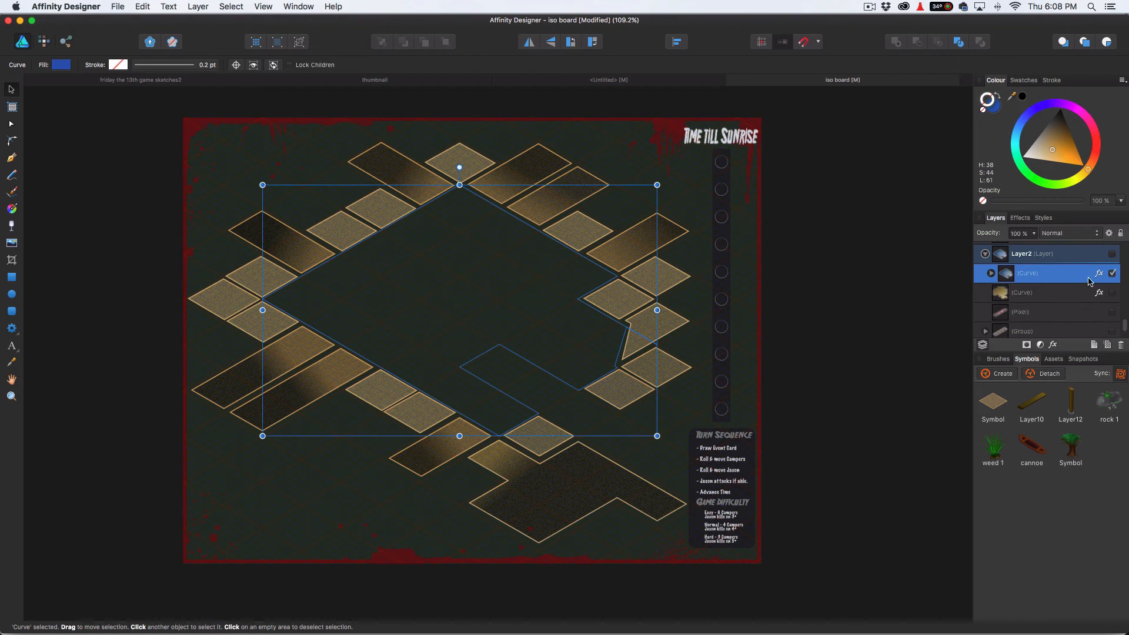
- Show the sand-coloured base curve, hide the hidden pecies and board pecies layers, and clear the selection
scroll(1086, 287, down, 1)
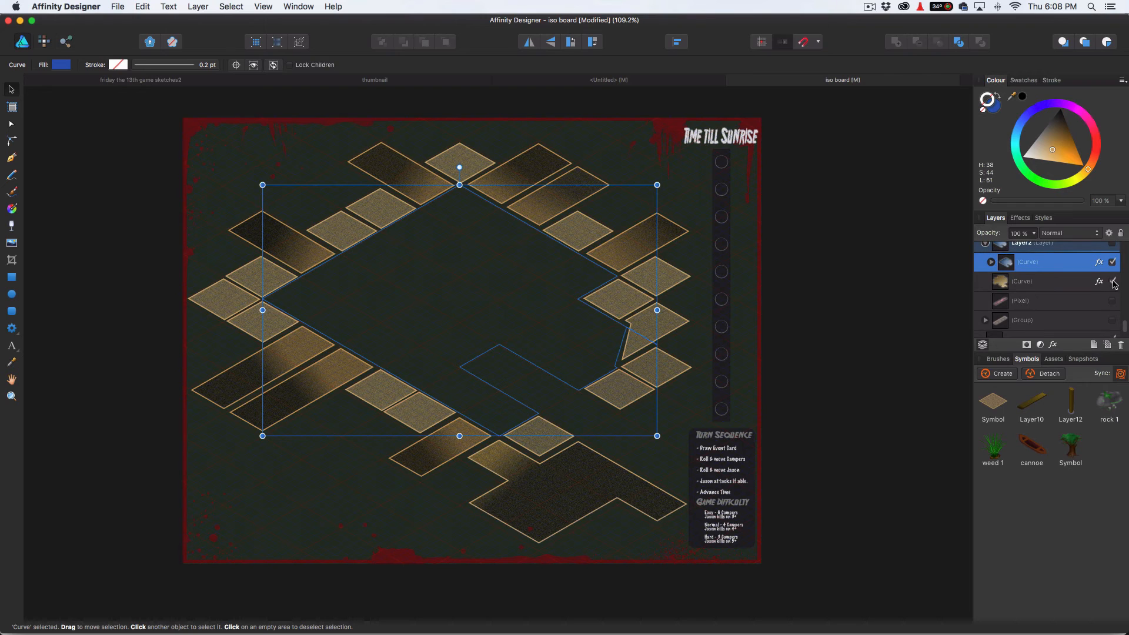
click(1111, 282)
scroll(1059, 294, down, 5)
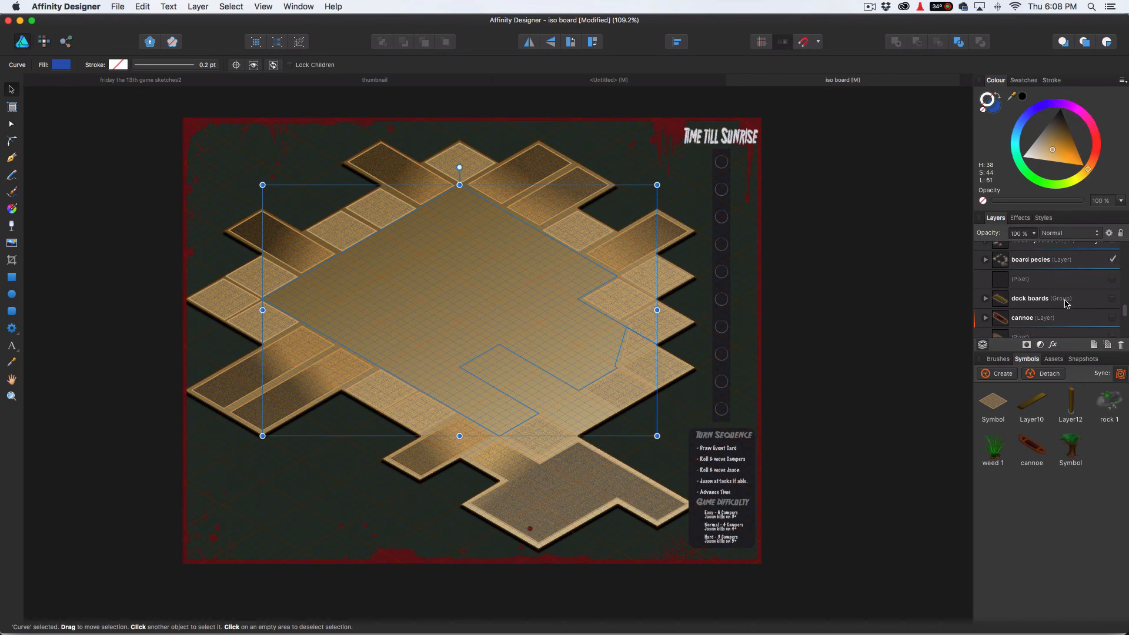
scroll(1067, 303, up, 5)
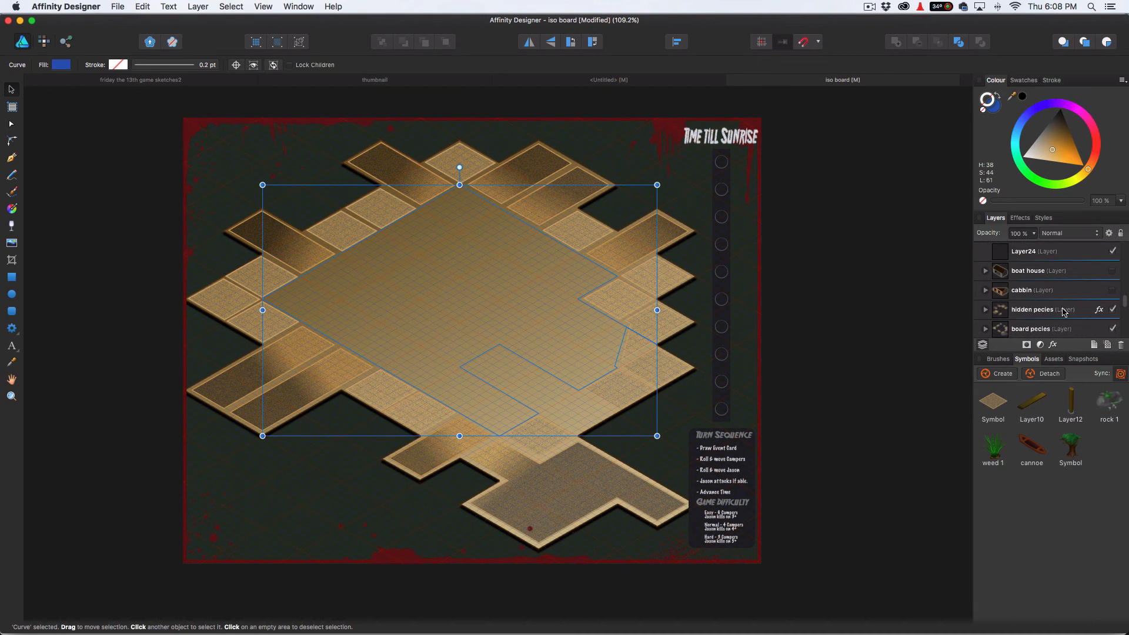
click(1113, 310)
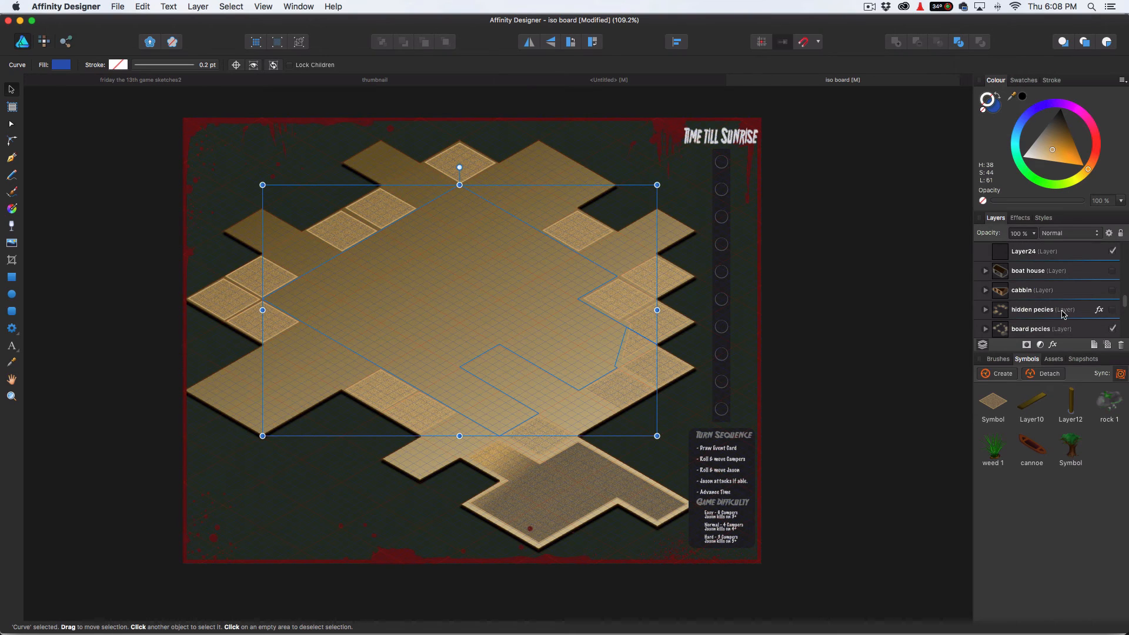
scroll(1115, 312, down, 1)
click(1117, 308)
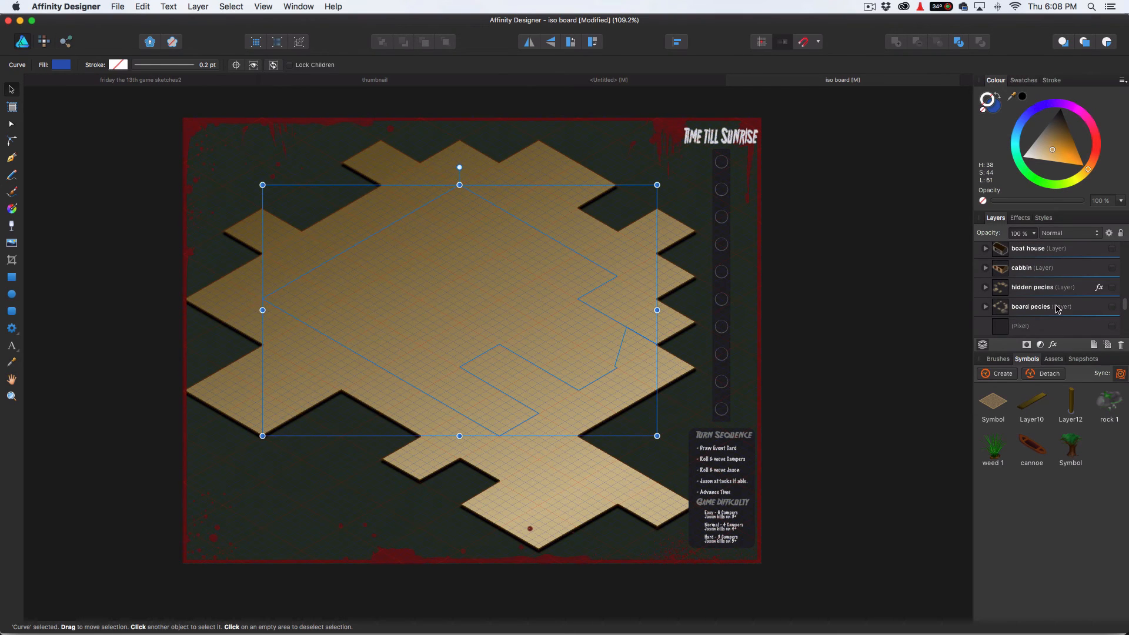
click(868, 323)
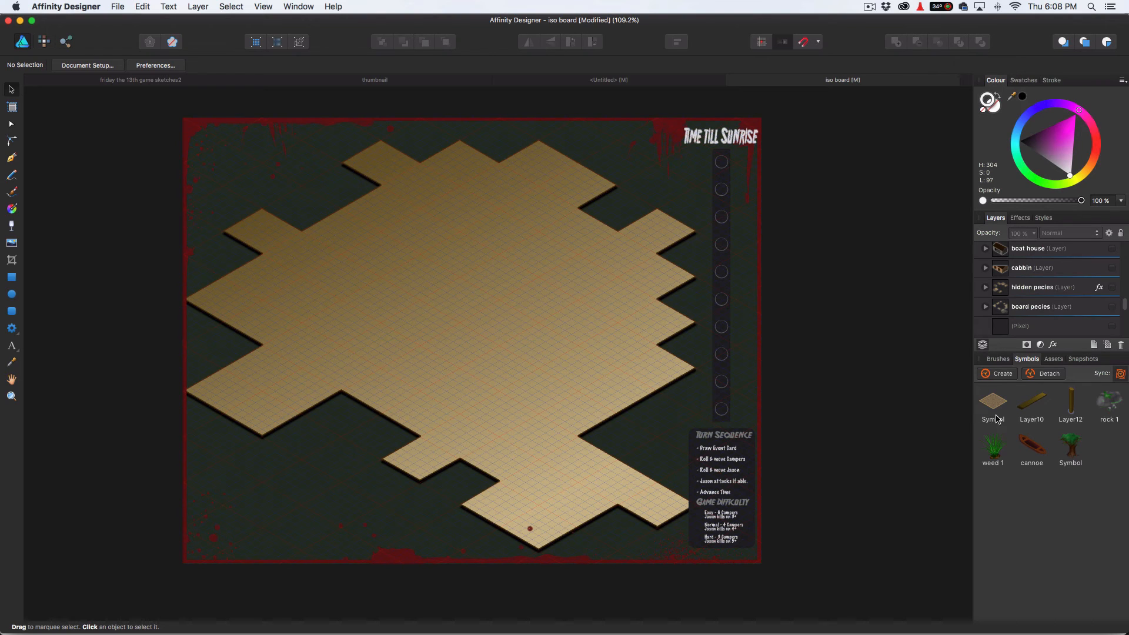
- Show the board pecies layer again to bring back the tiles over the sand base
click(1113, 306)
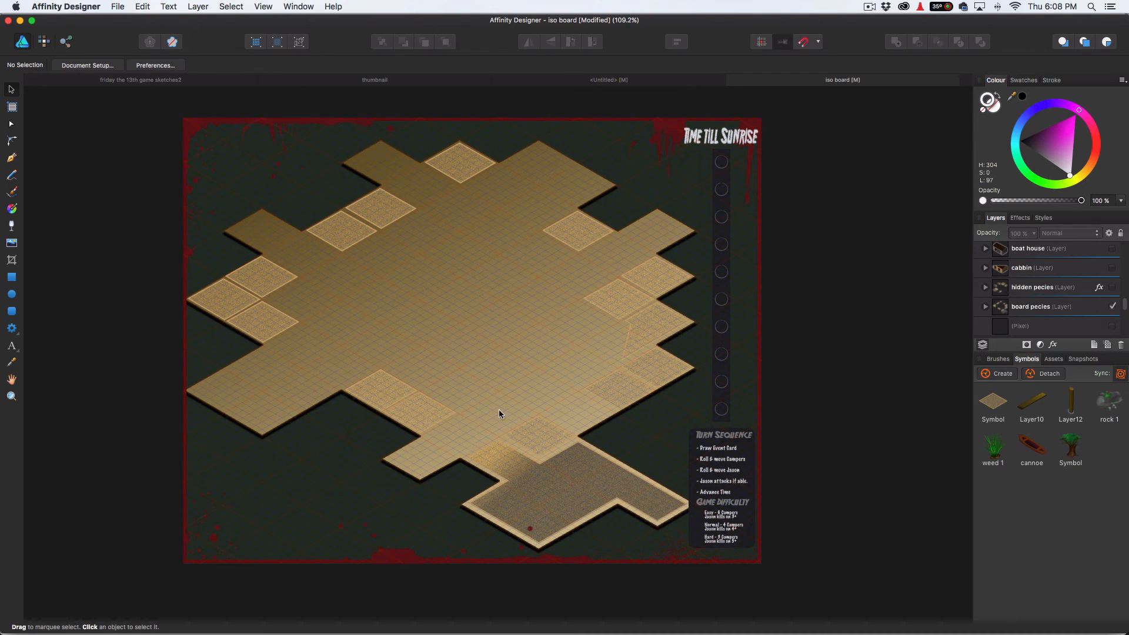
scroll(288, 307, up, 10)
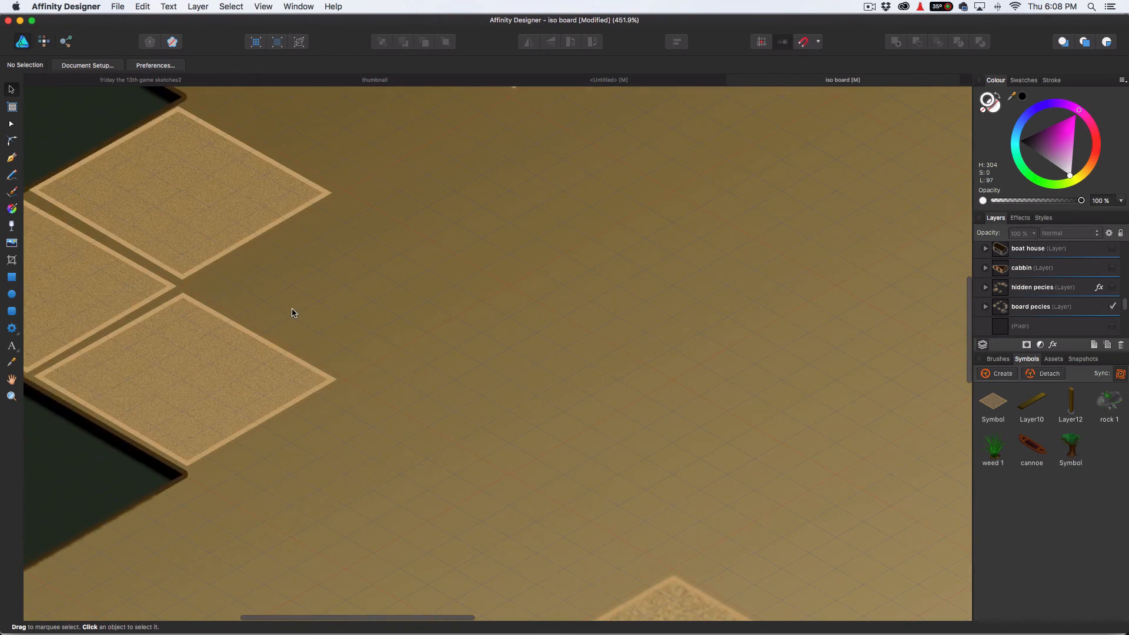
scroll(184, 367, up, 2)
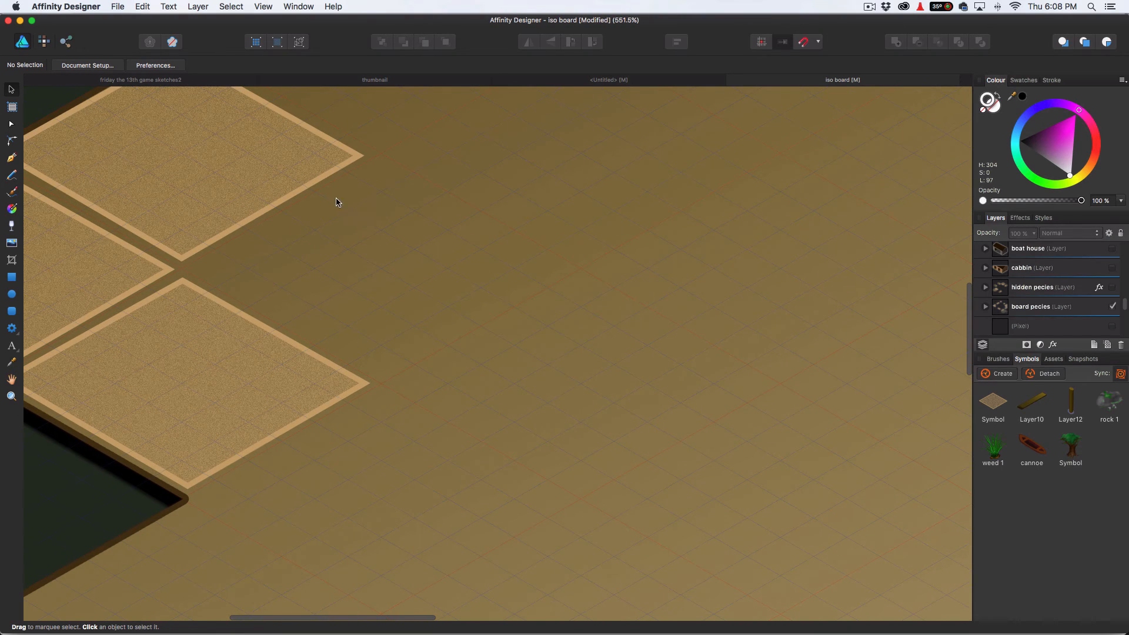
- Set the isometric grid's first-axis divisions to 1
click(119, 7)
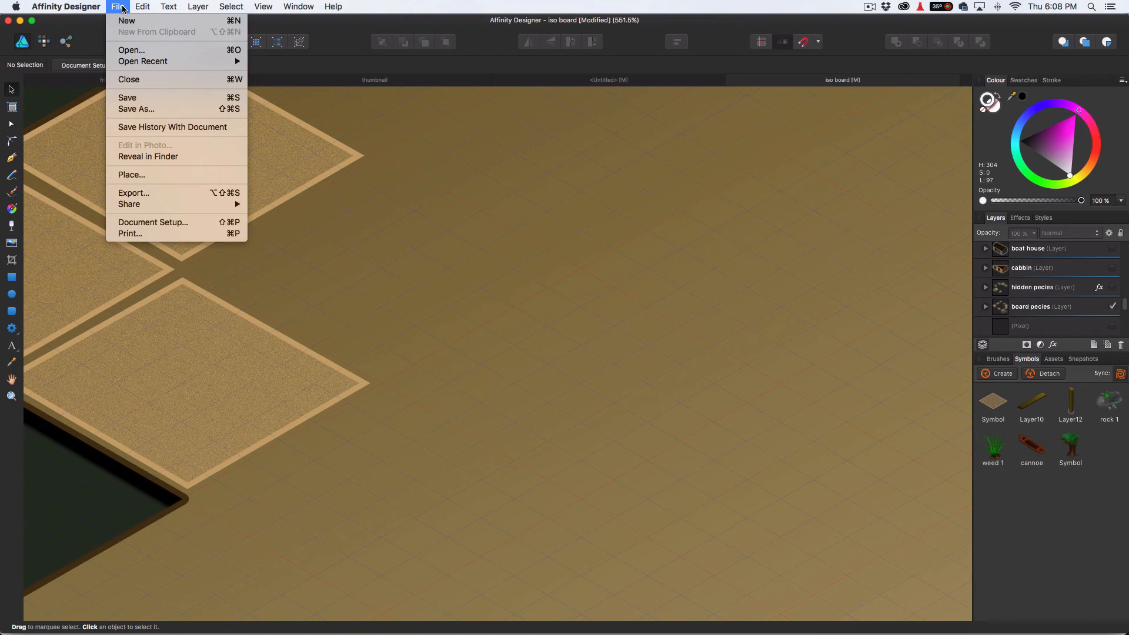
mouse_move(263, 7)
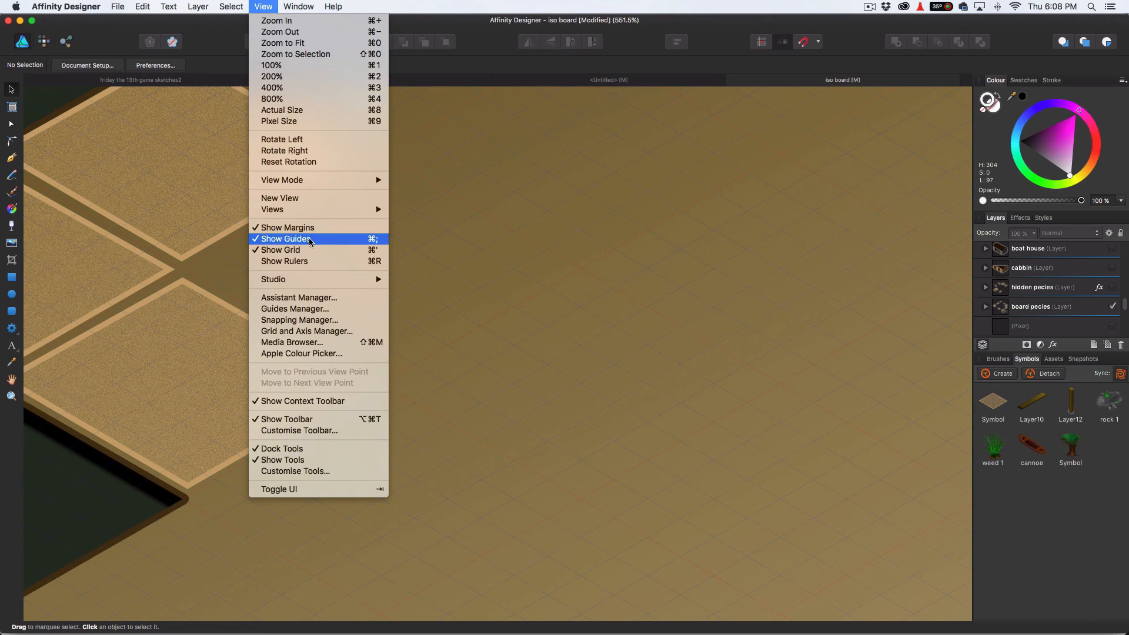
click(319, 331)
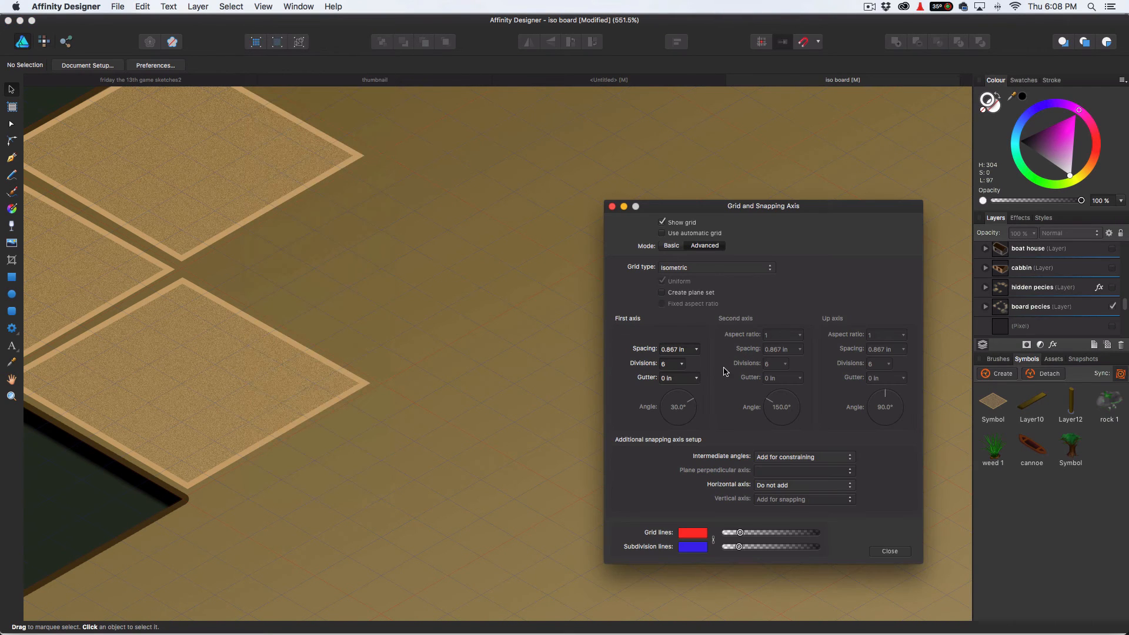
click(683, 364)
drag(681, 381, 680, 381)
- Examine how the board tiles line up with the isometric grid, and close the grid settings
click(313, 270)
scroll(313, 269, left, 5)
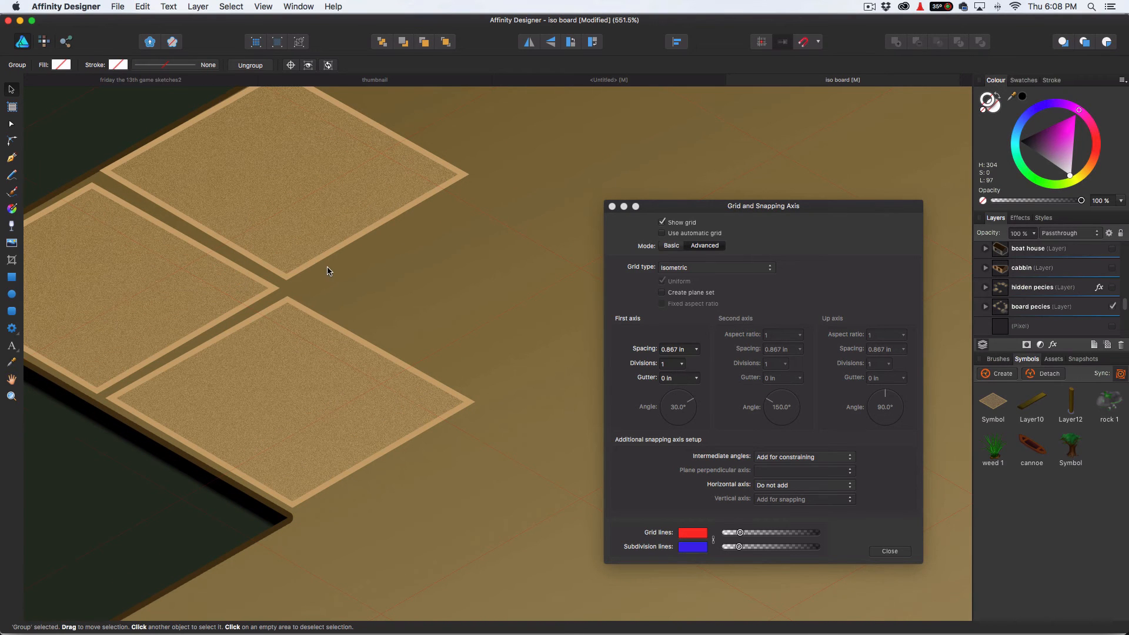
key(space)
scroll(261, 308, up, 3)
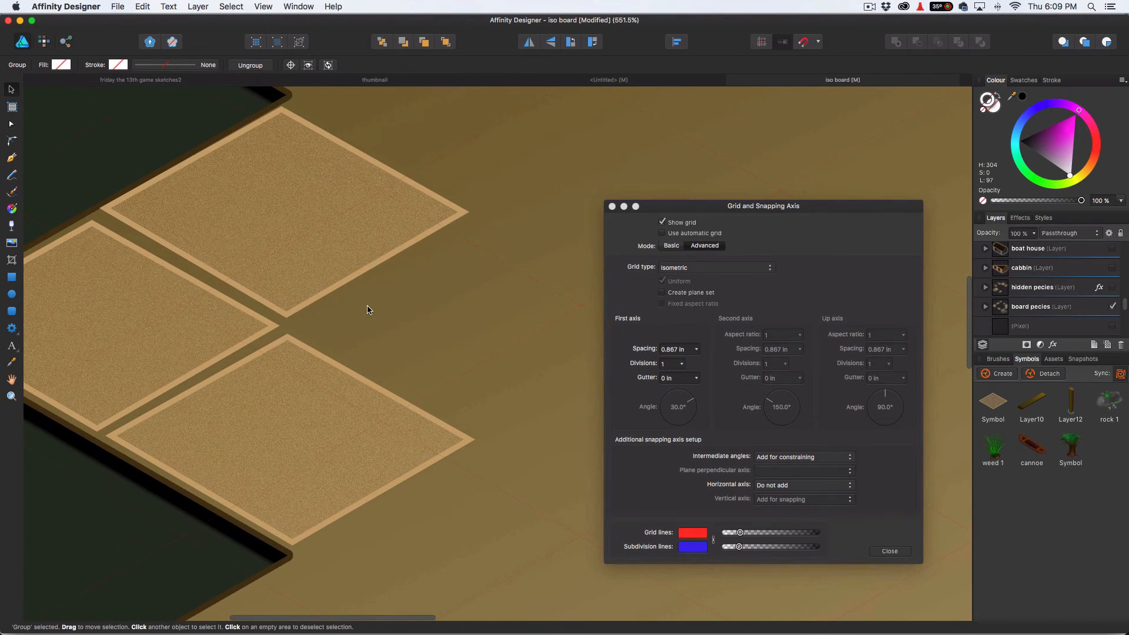
scroll(365, 306, down, 5)
scroll(365, 310, down, 8)
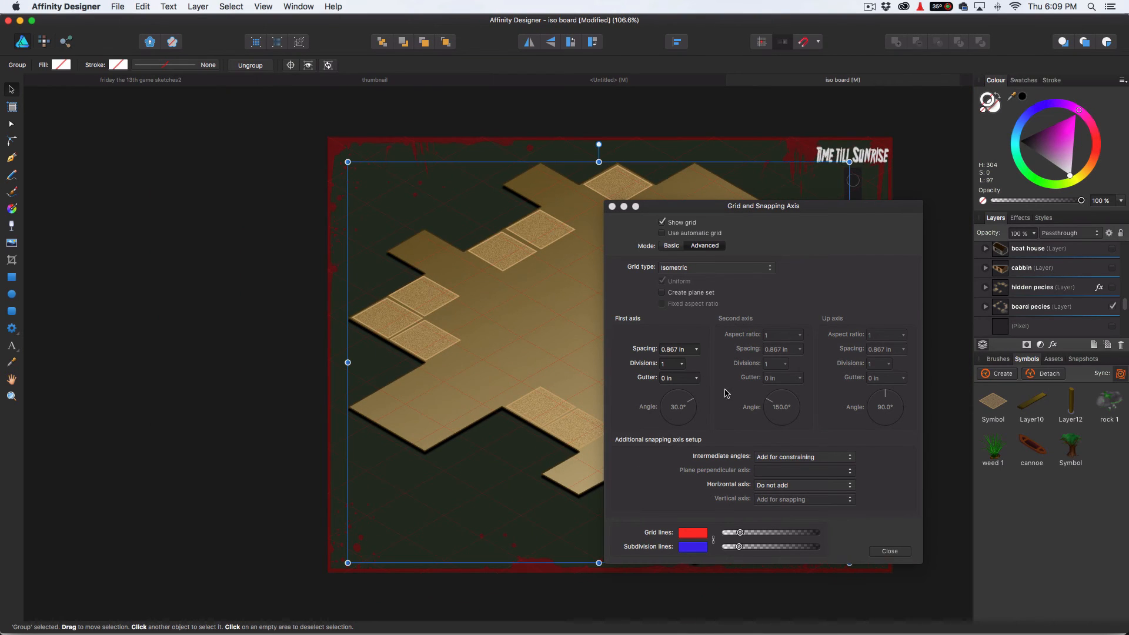
click(612, 207)
click(246, 277)
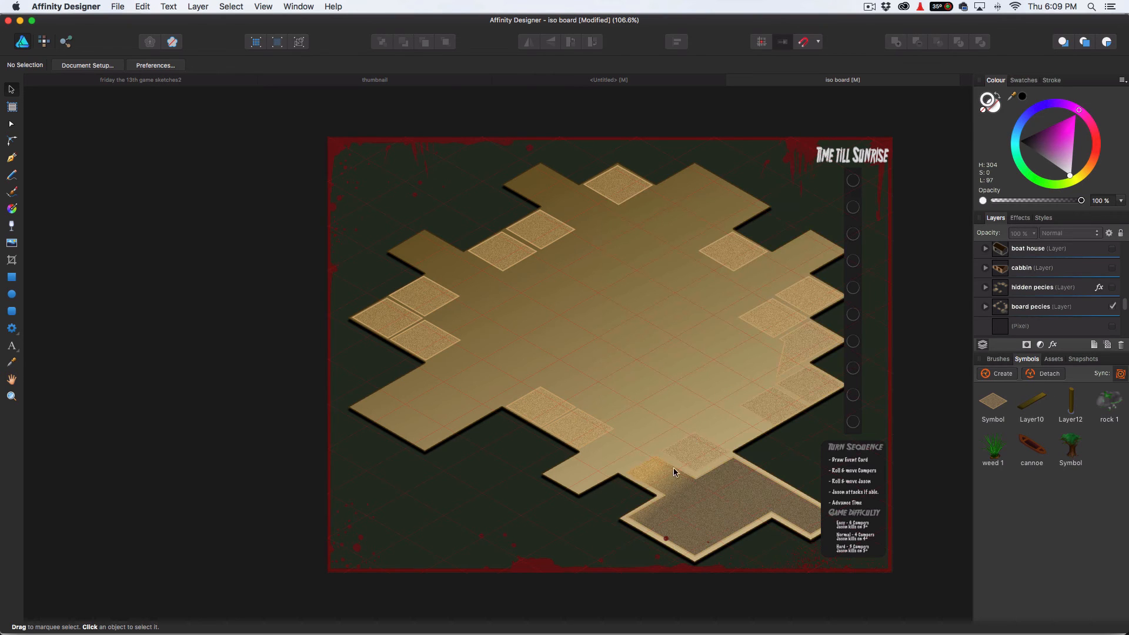
- Add a new layer above Layer28 for Pen tool drawing over the middle of the board
scroll(625, 316, up, 4)
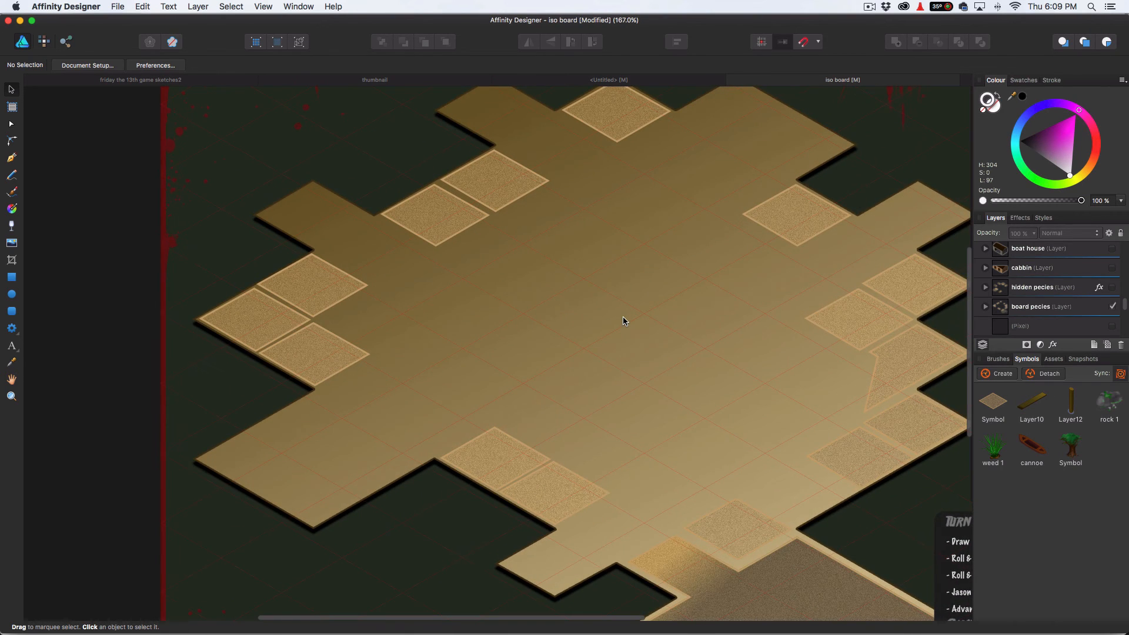
scroll(620, 322, up, 2)
drag(620, 323, 545, 305)
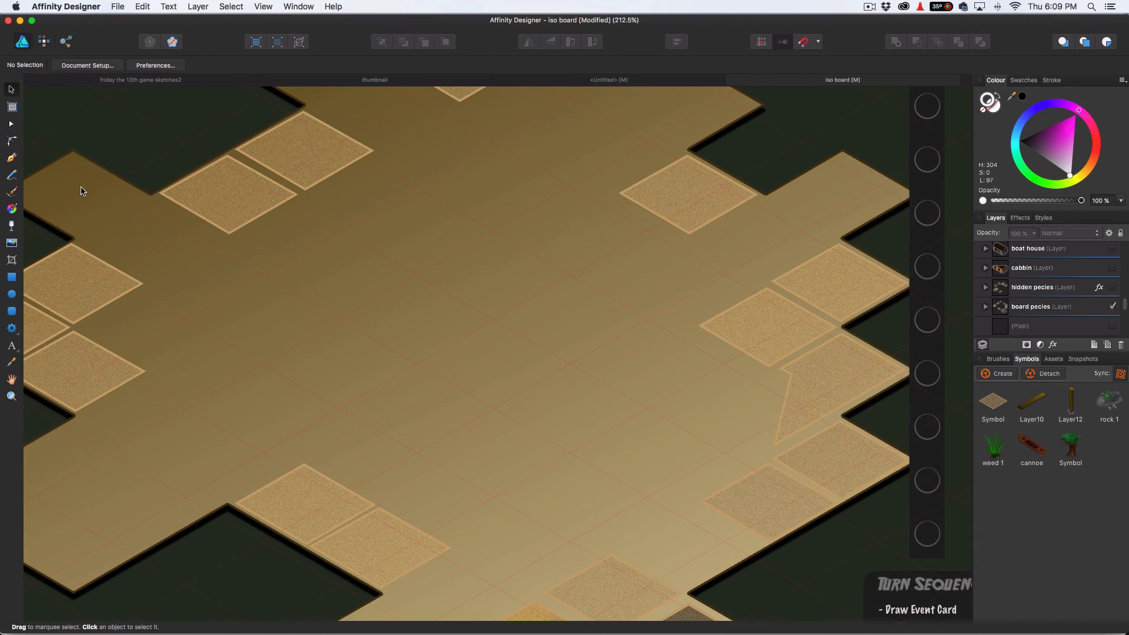
click(8, 159)
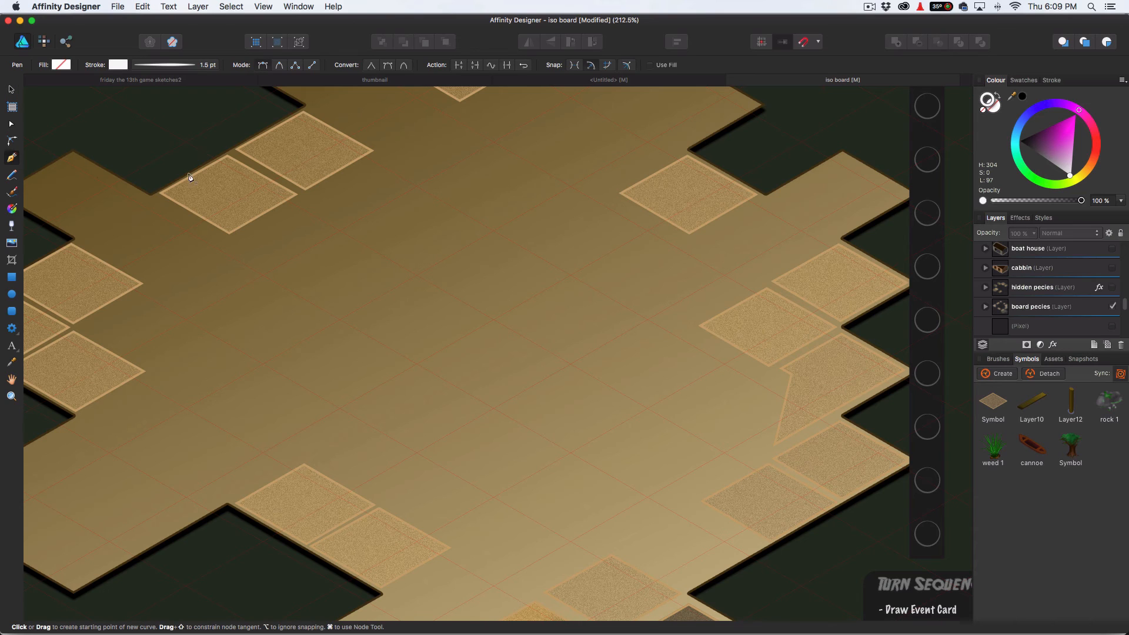
scroll(1046, 276, up, 5)
click(1044, 253)
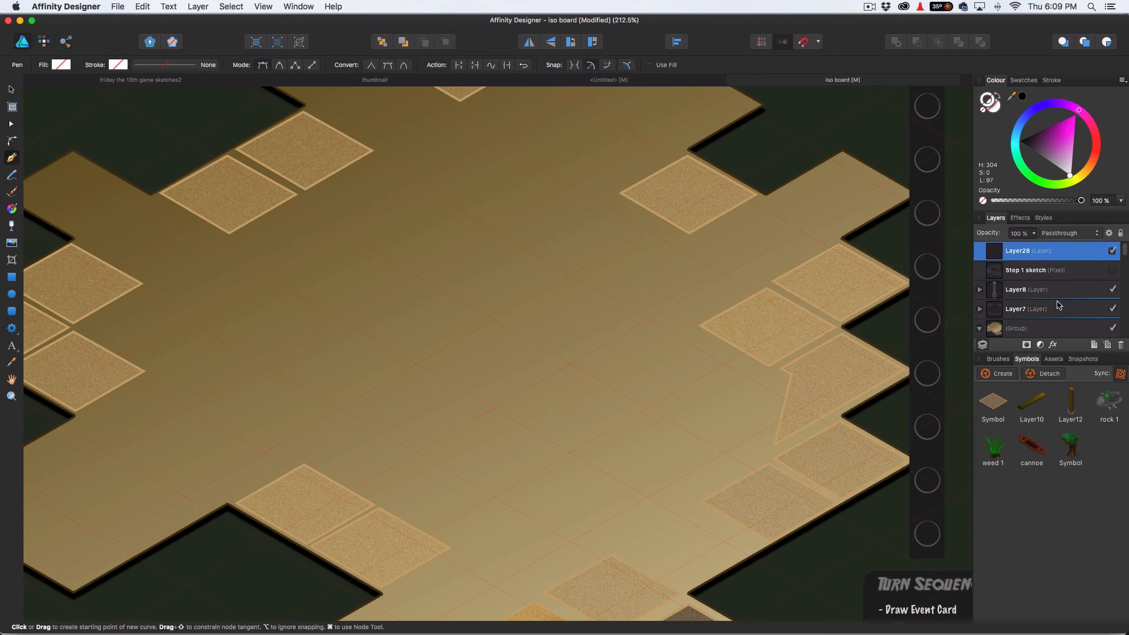
click(1094, 346)
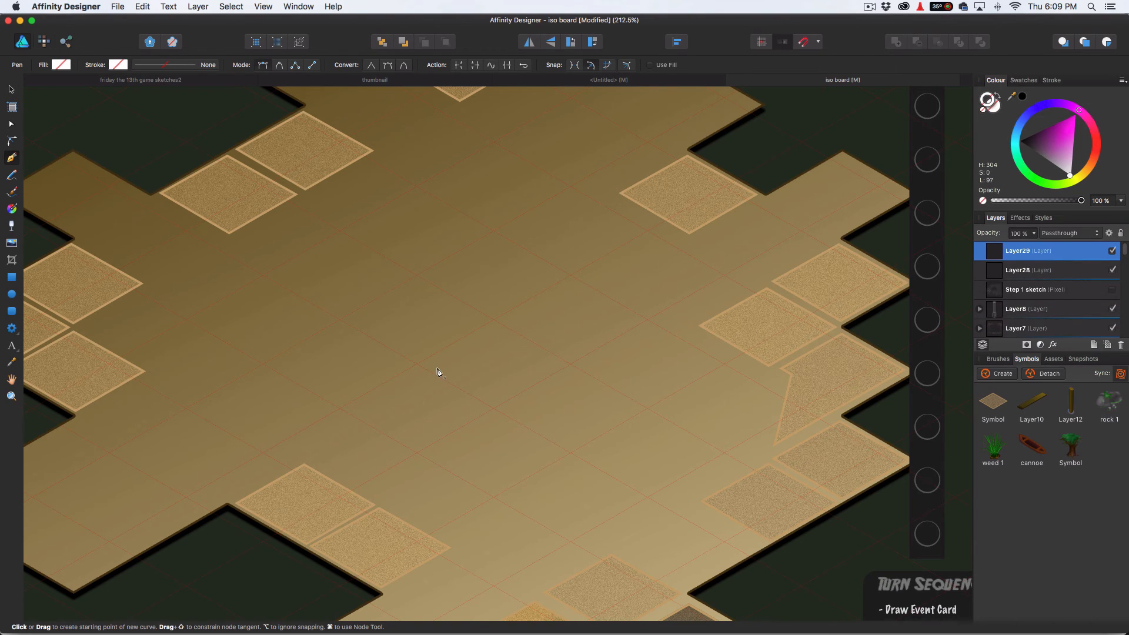
- Draw a closed four-sided isometric wall panel mid-board with the Pen tool, and adjust its upper-left node to follow the grid
click(343, 318)
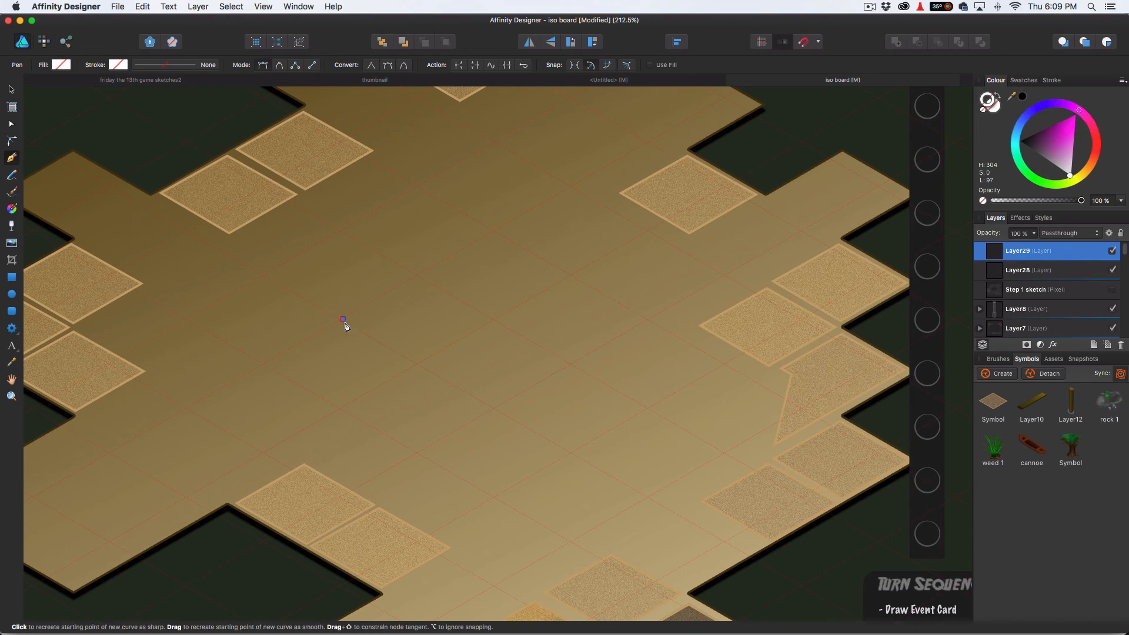
click(494, 411)
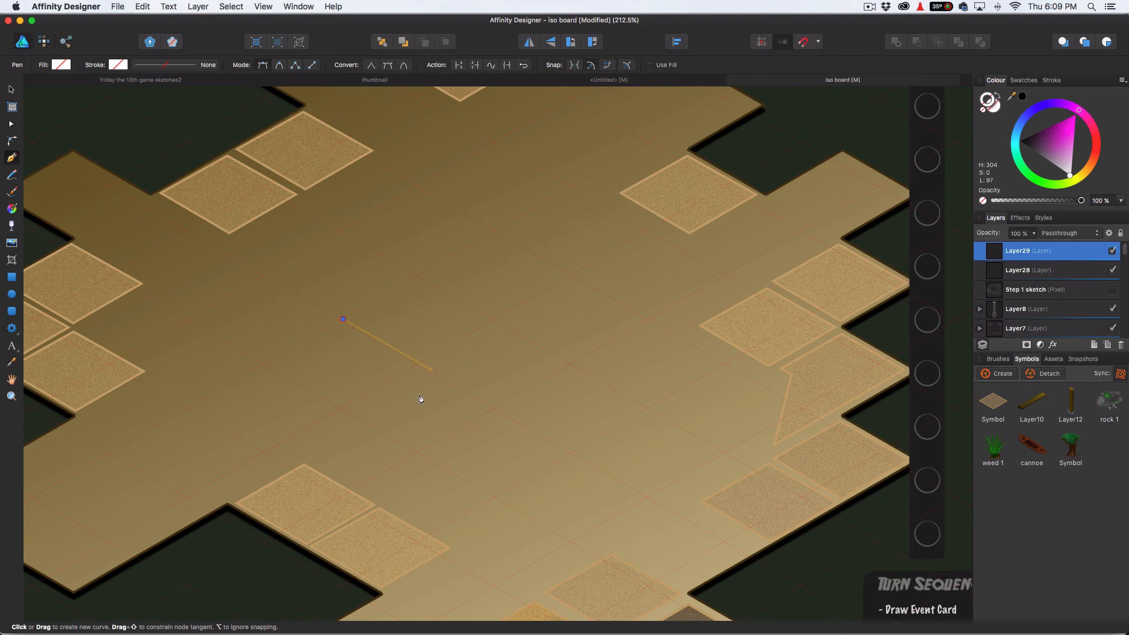
click(495, 406)
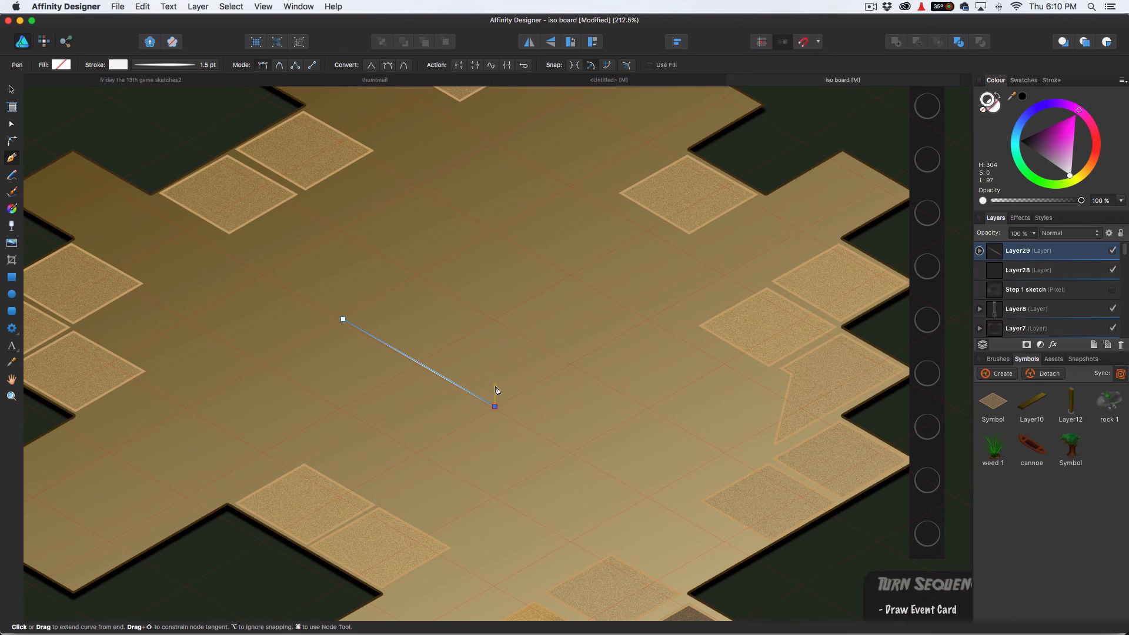
click(495, 297)
click(335, 205)
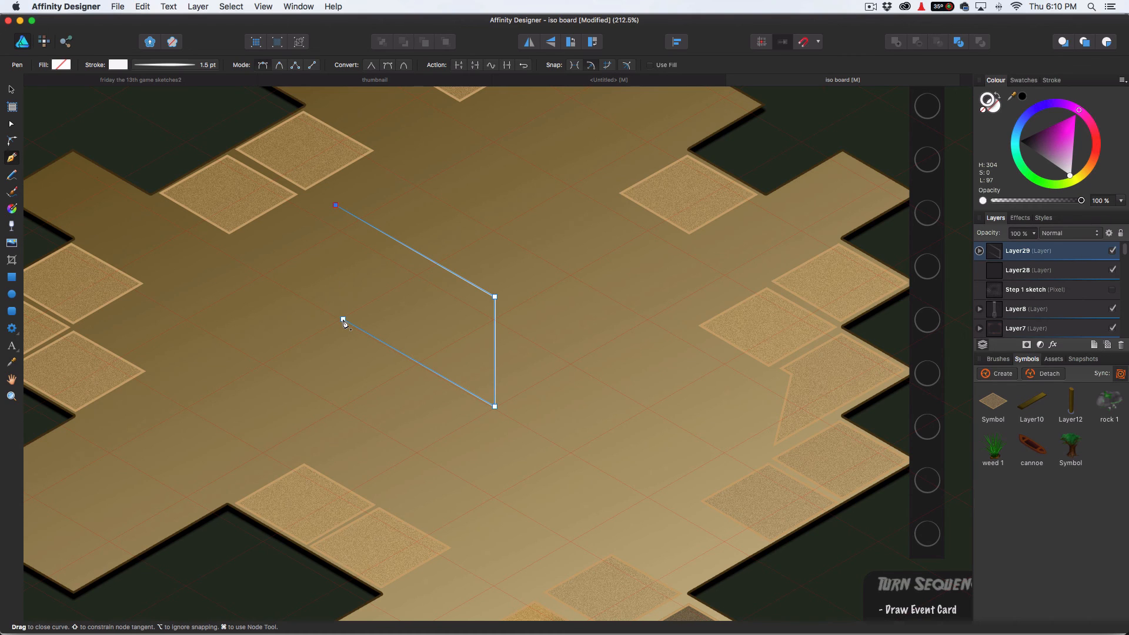
click(344, 320)
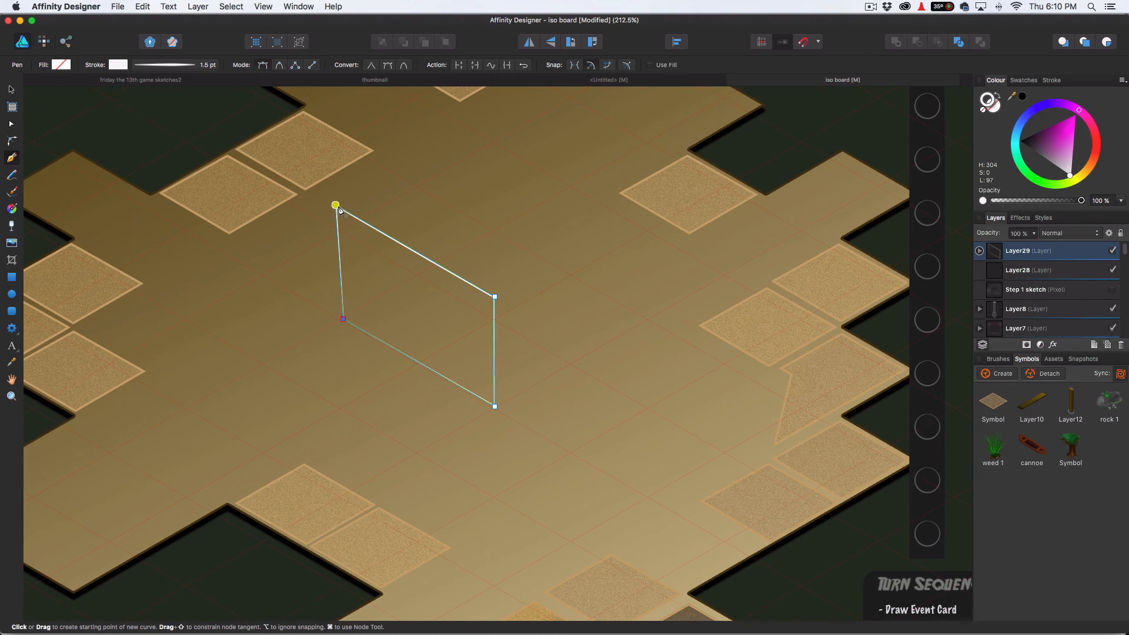
key(a)
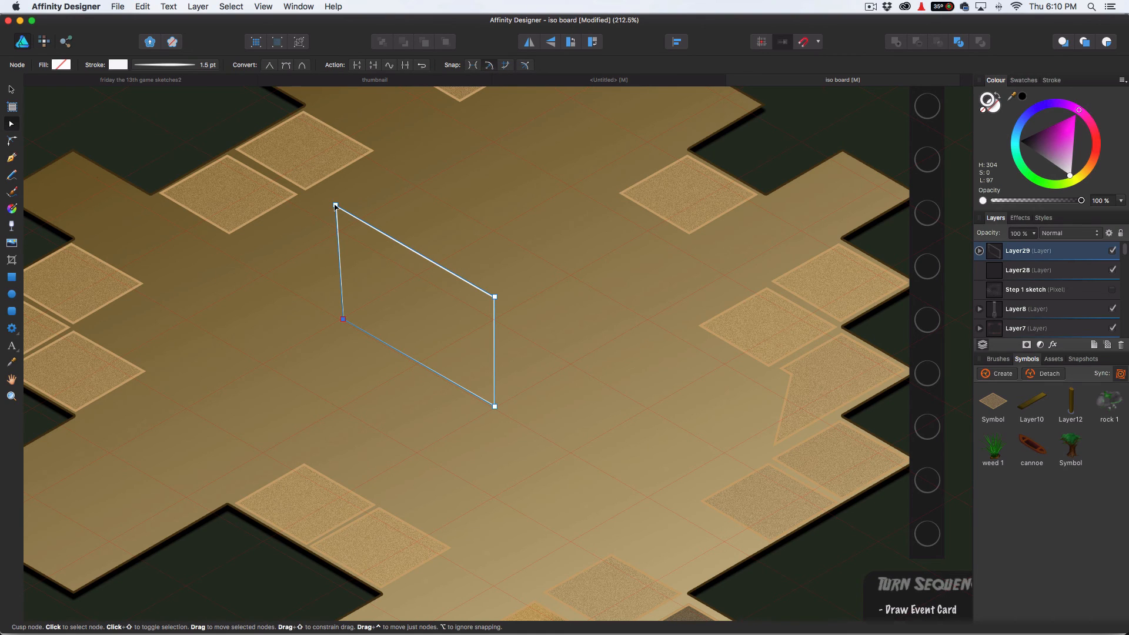
drag(335, 206, 340, 208)
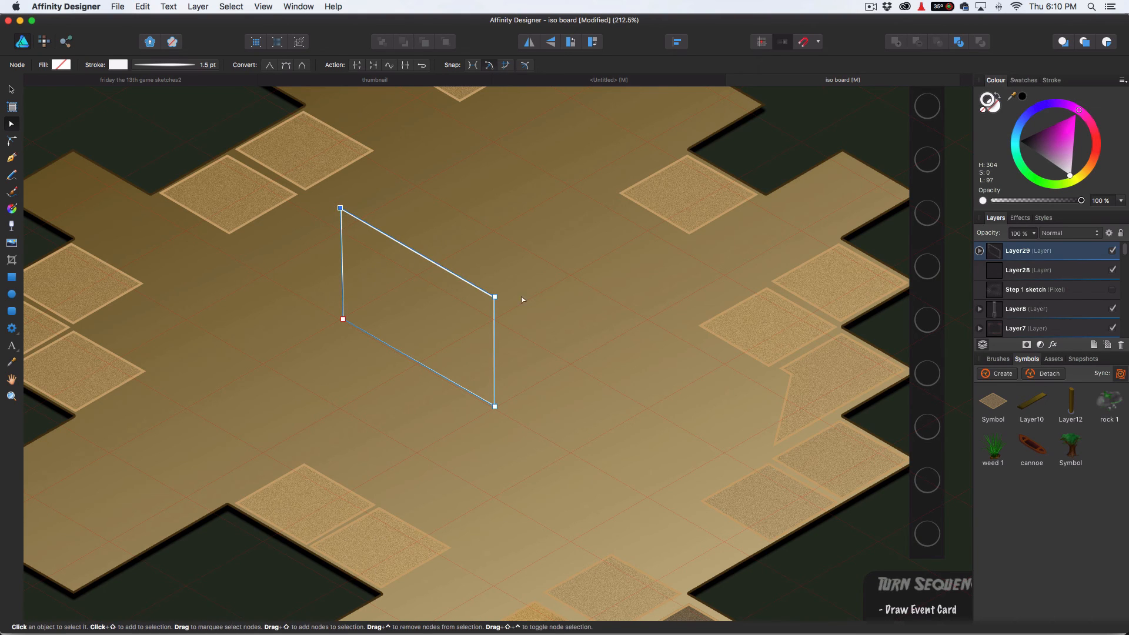
- Give the wall panel a magenta stroke (H 304, S 90, L 49) and a dark purple fill (H 304, S 100, L 26)
click(1068, 136)
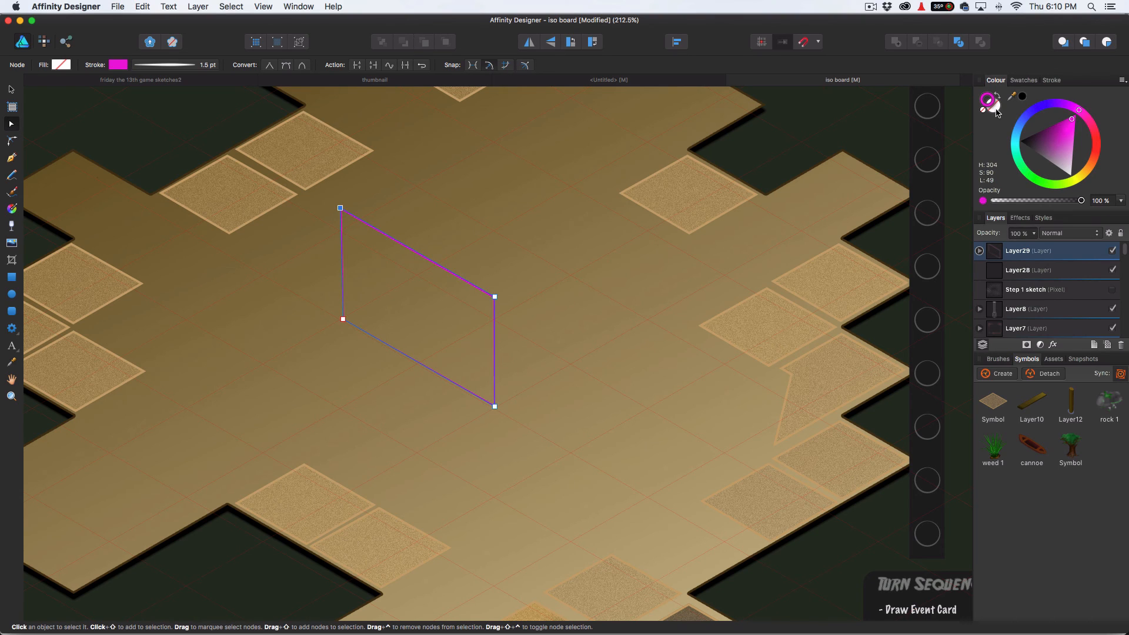
click(993, 106)
click(1066, 133)
drag(1066, 133, 1070, 126)
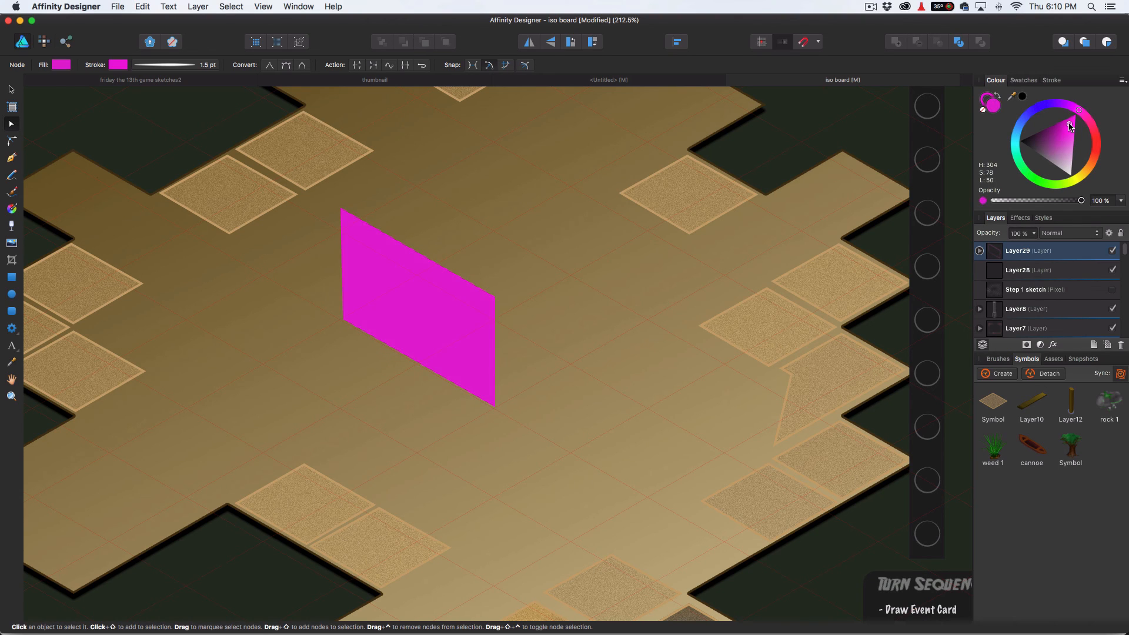
click(1050, 129)
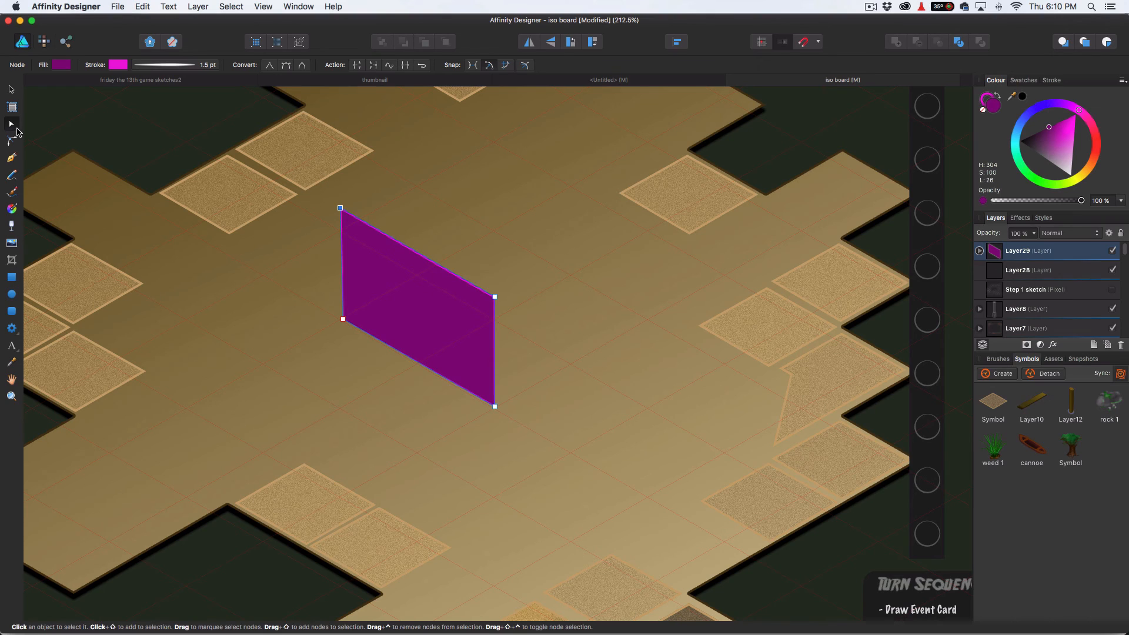
- Draw a flat rectangle beside the purple wall panel with the Rectangle tool
click(13, 280)
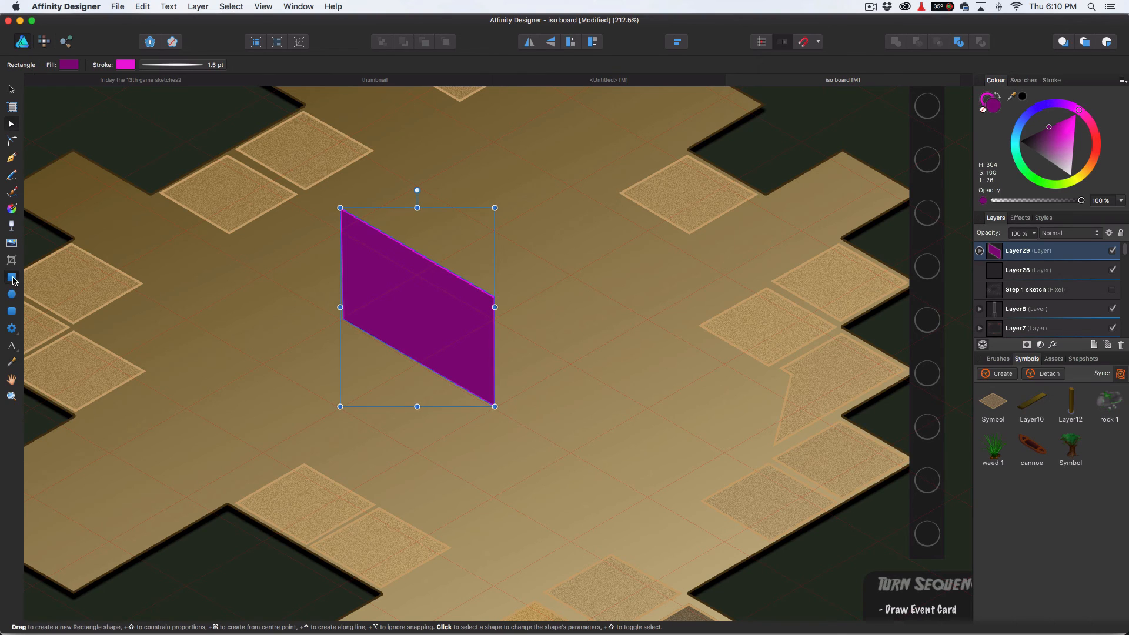
drag(540, 274, 672, 372)
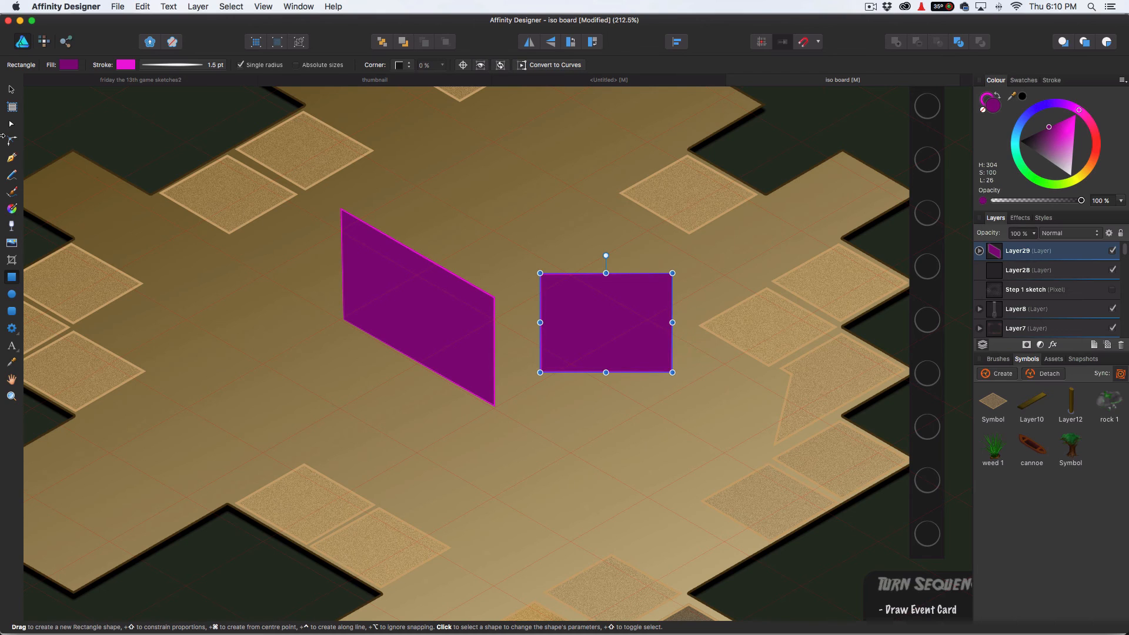
- Convert the flat rectangle to curves and move its four corner nodes to form an adjoining right-hand isometric wall sharing the first panel's edge
click(11, 124)
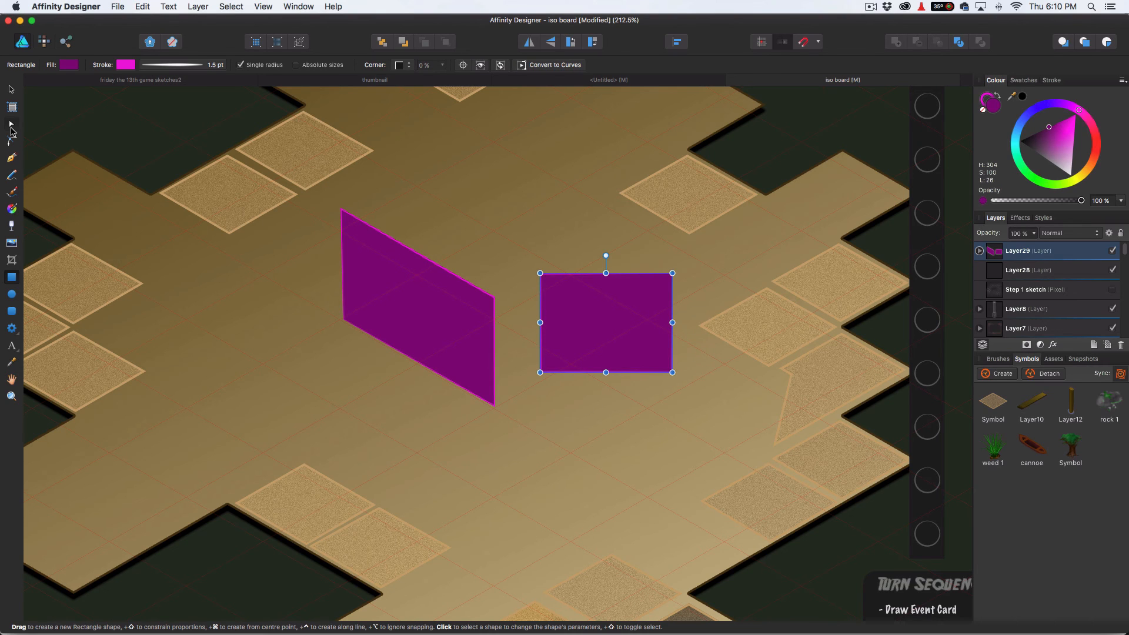
right_click(574, 301)
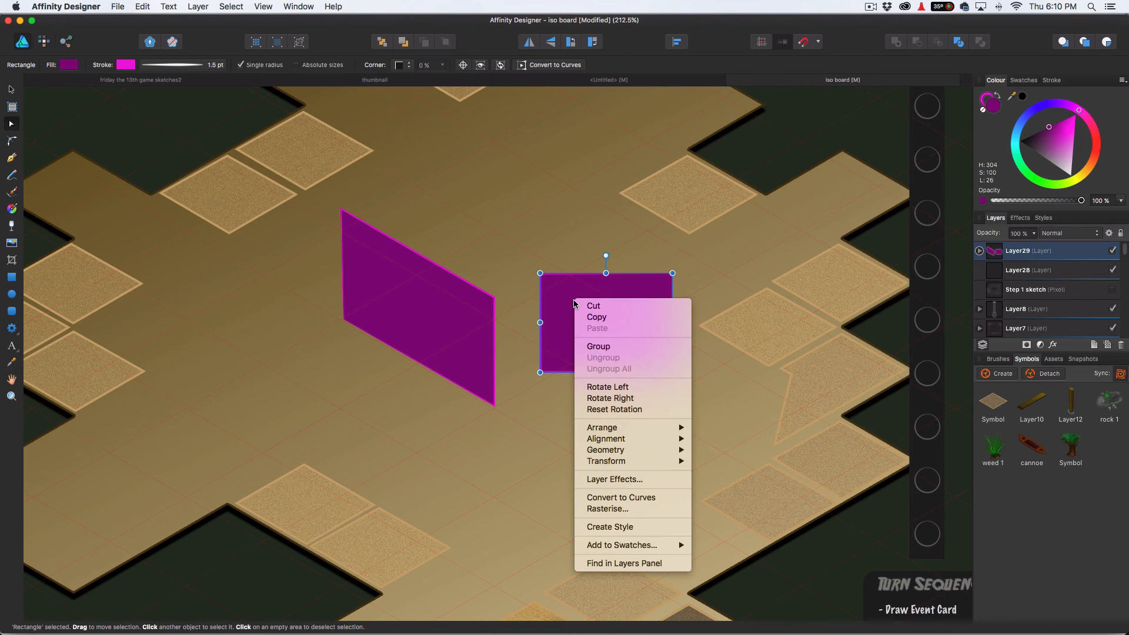
click(627, 500)
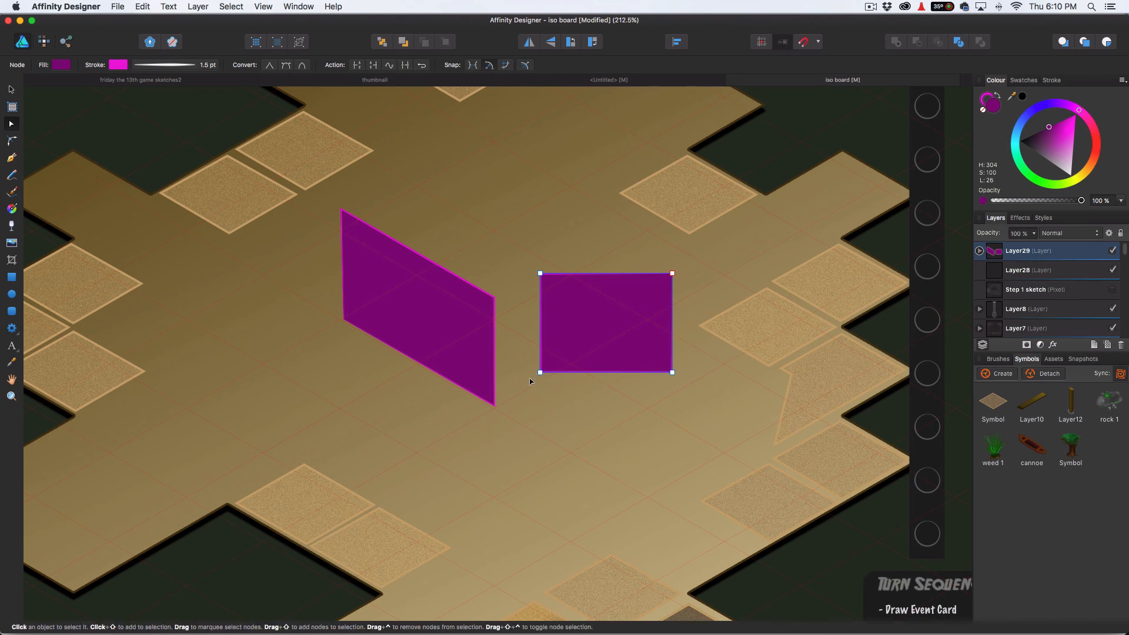
drag(540, 372, 495, 406)
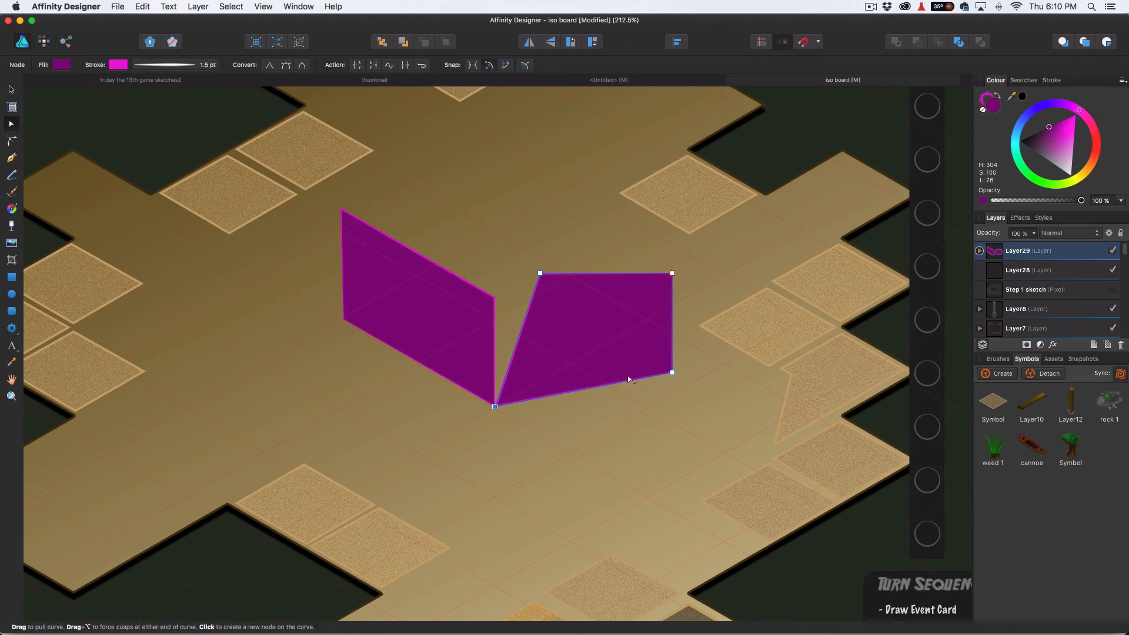
drag(673, 372, 647, 319)
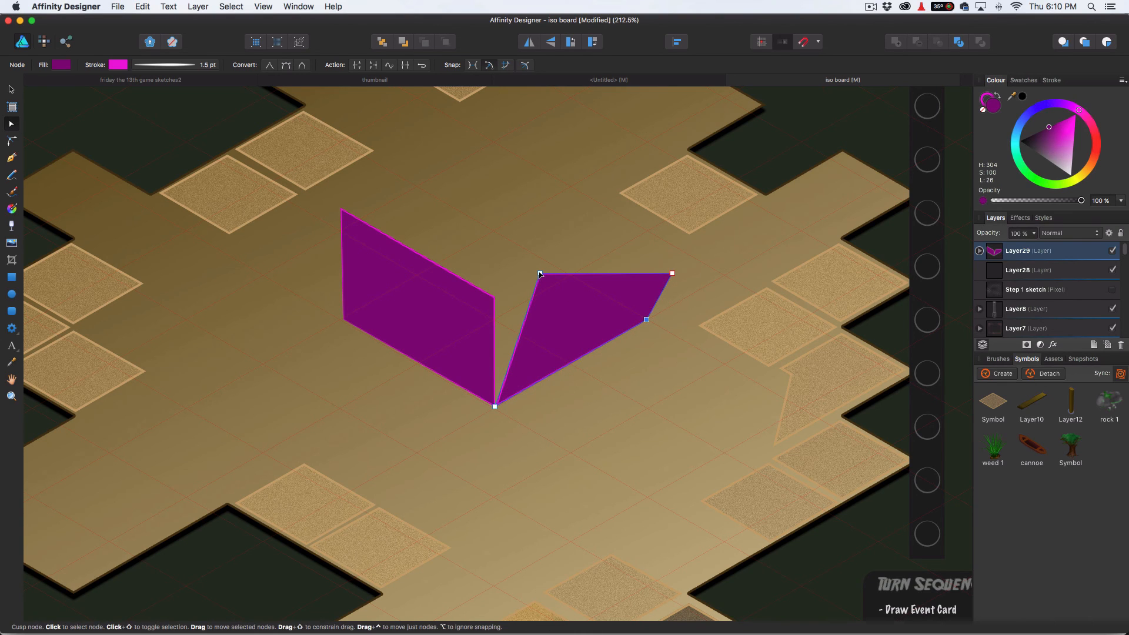
drag(539, 274, 495, 299)
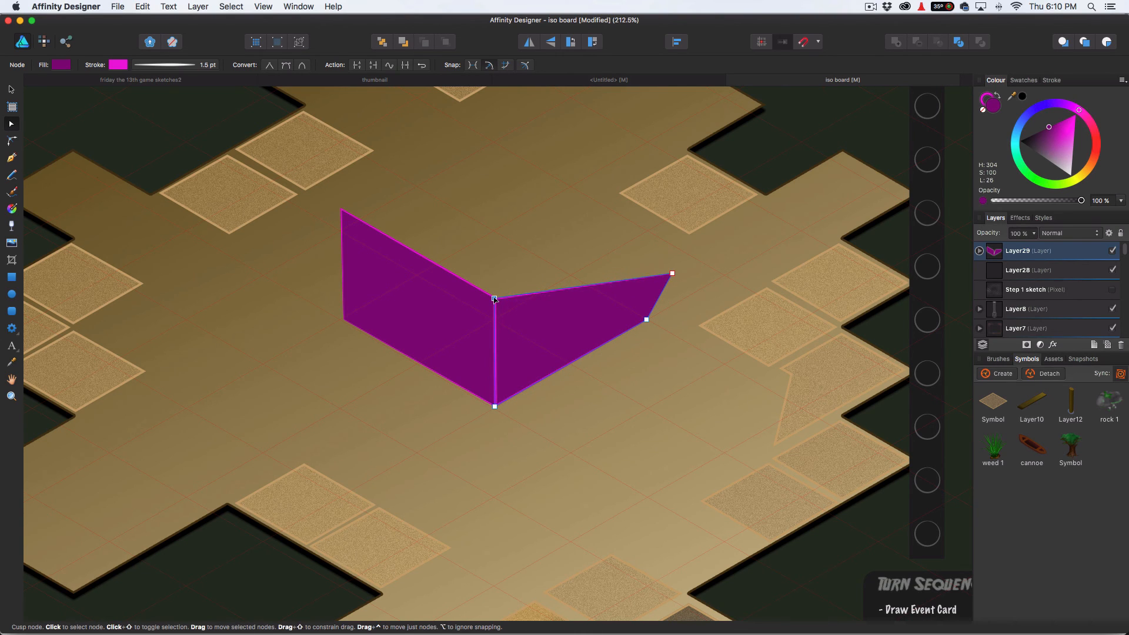
drag(673, 272, 646, 210)
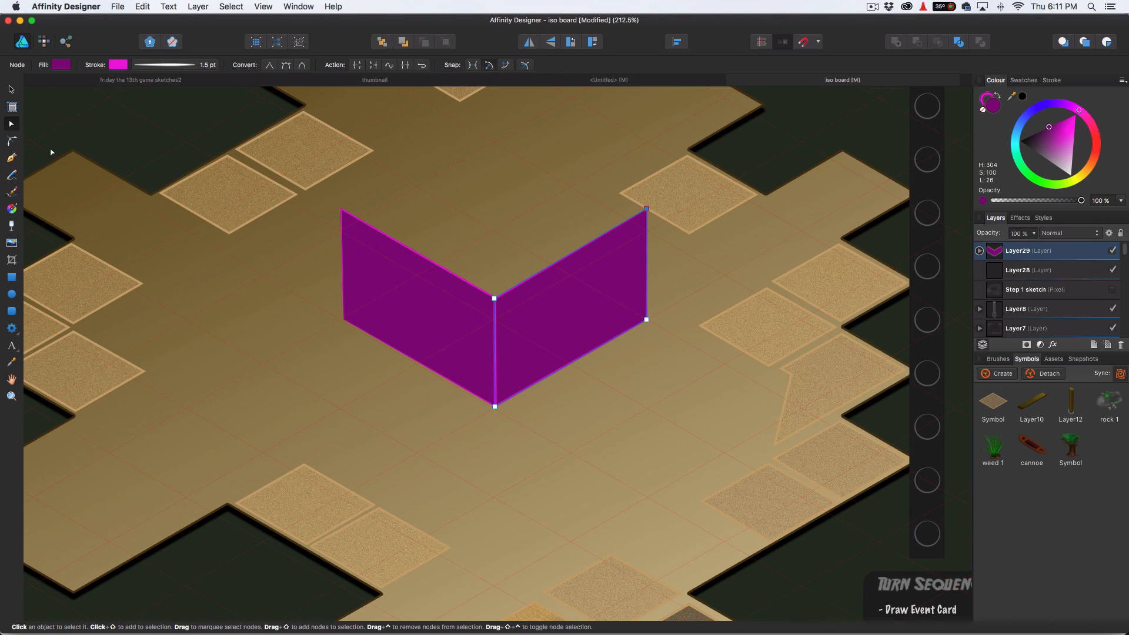
- Draw a closed four-sided isometric top face with the Pen tool, spanning the upper edges of the two purple walls
click(14, 159)
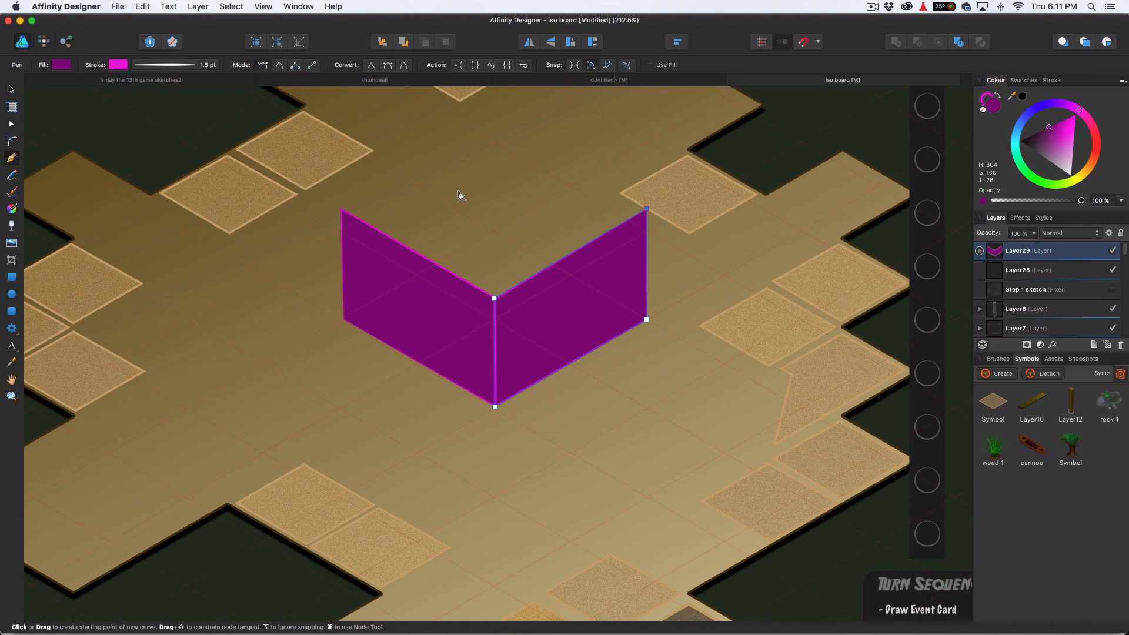
drag(469, 176, 469, 308)
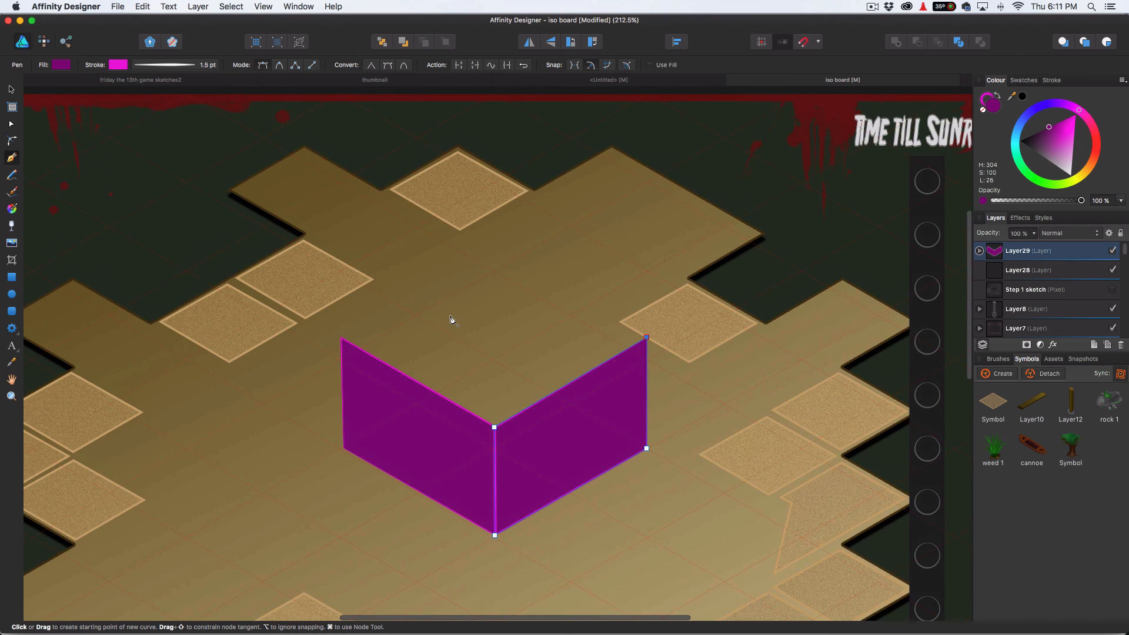
click(344, 339)
scroll(481, 285, left, 1)
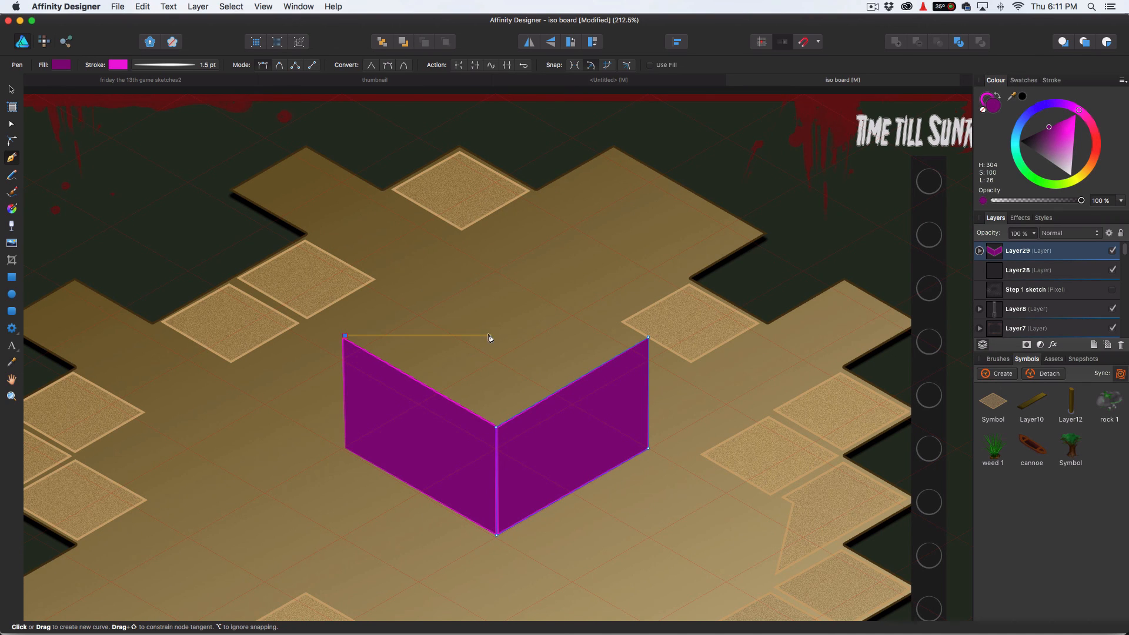
scroll(494, 263, up, 1)
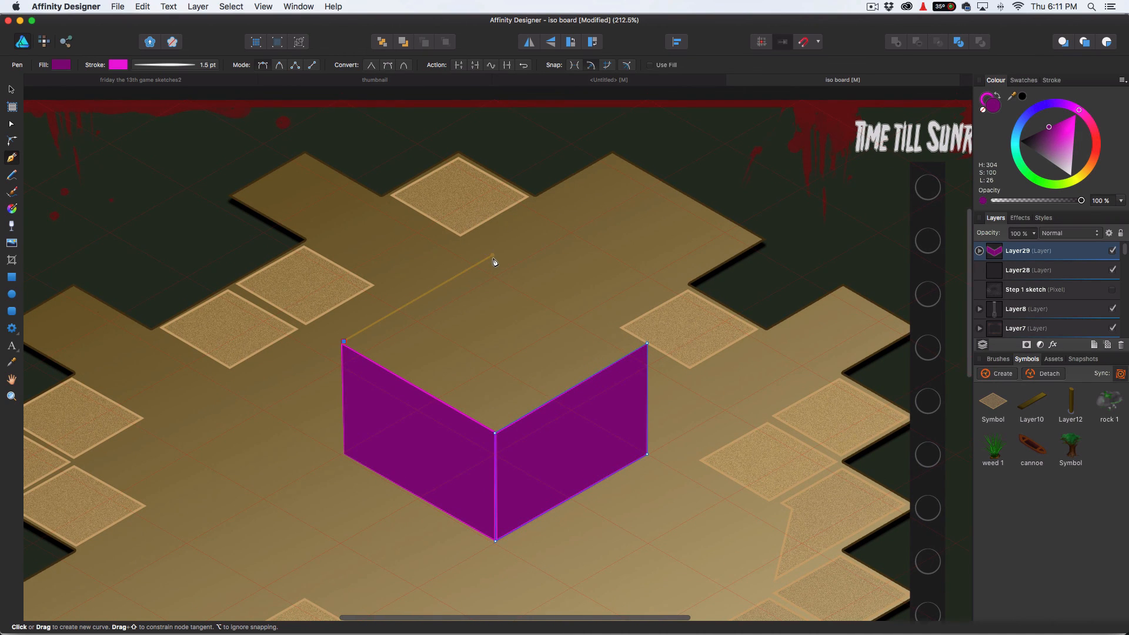
click(493, 256)
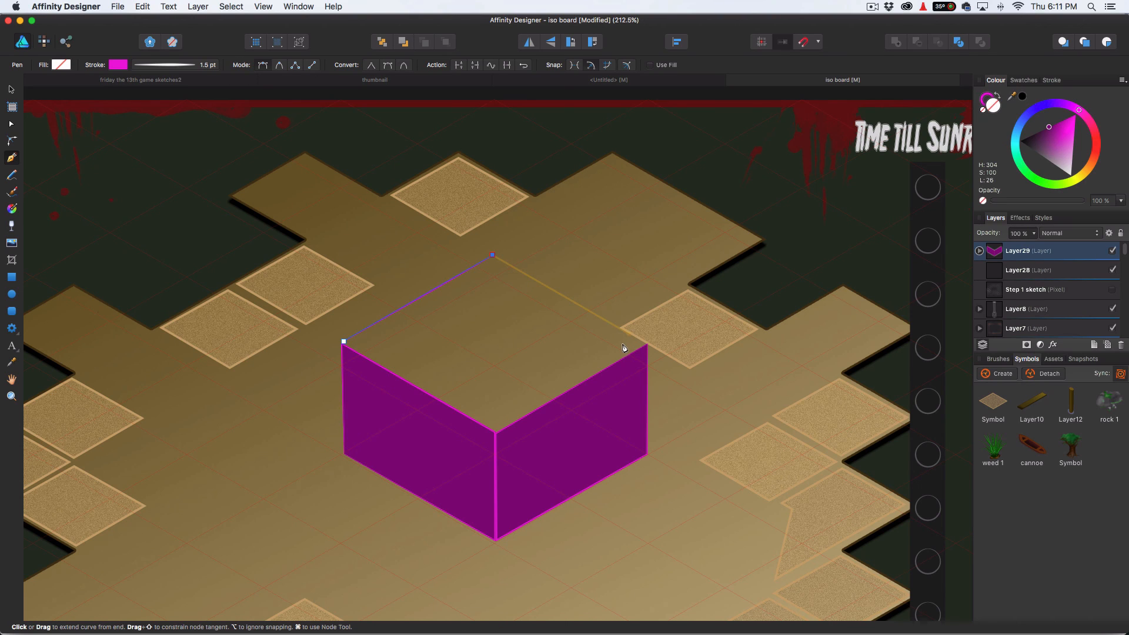
click(642, 343)
click(499, 426)
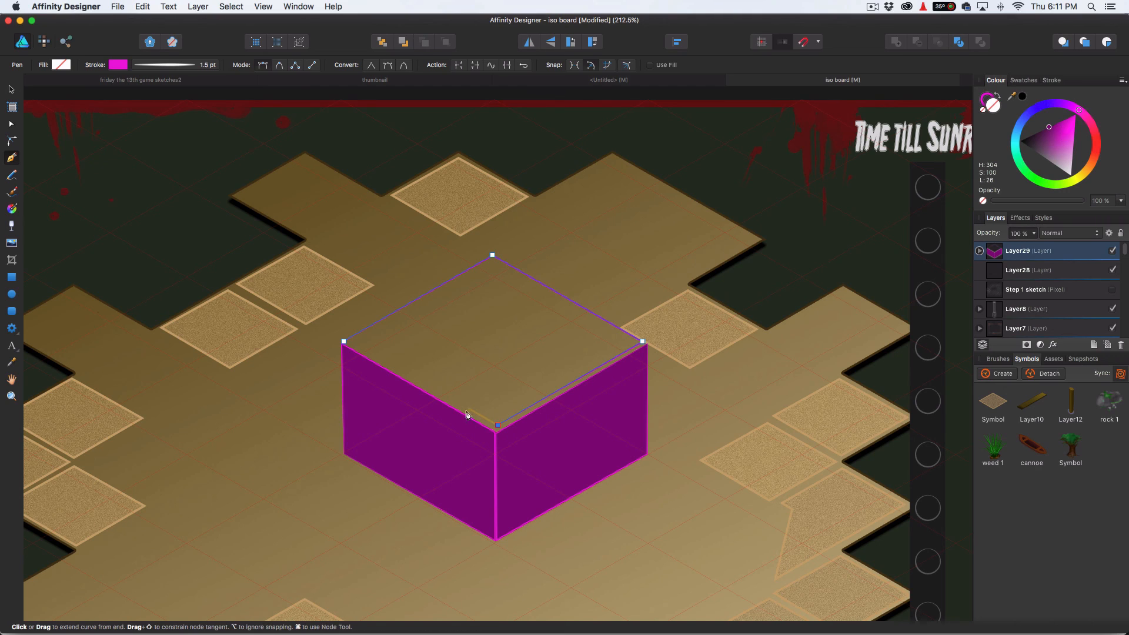
click(345, 344)
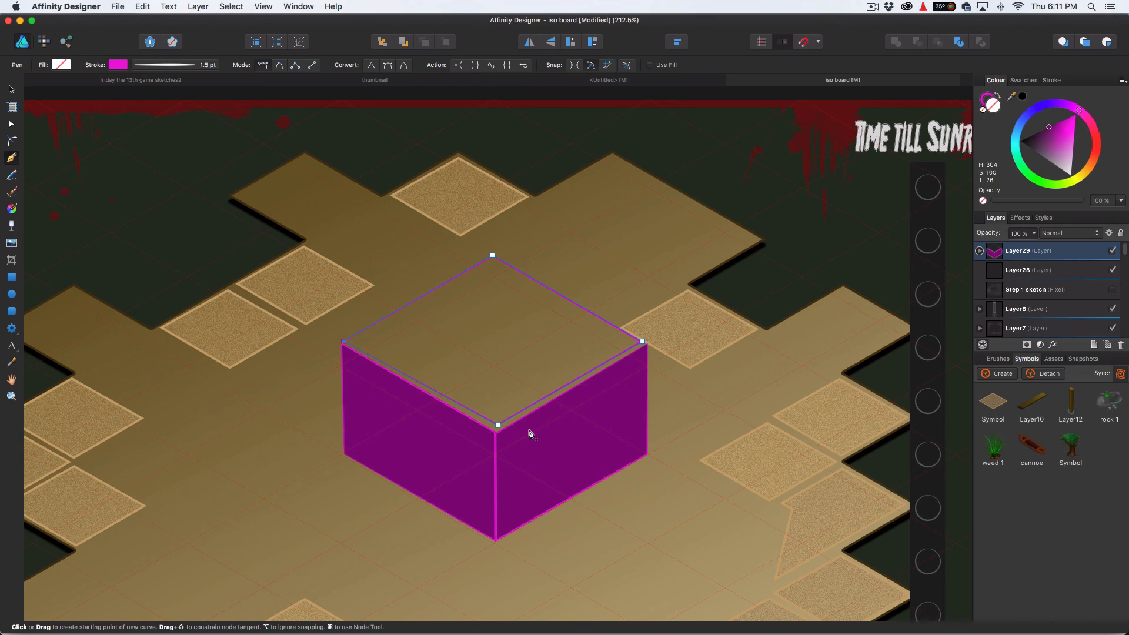
- Adjust the top face's front and right corner nodes to meet the upper corners of the walls
key(a)
drag(498, 428, 496, 430)
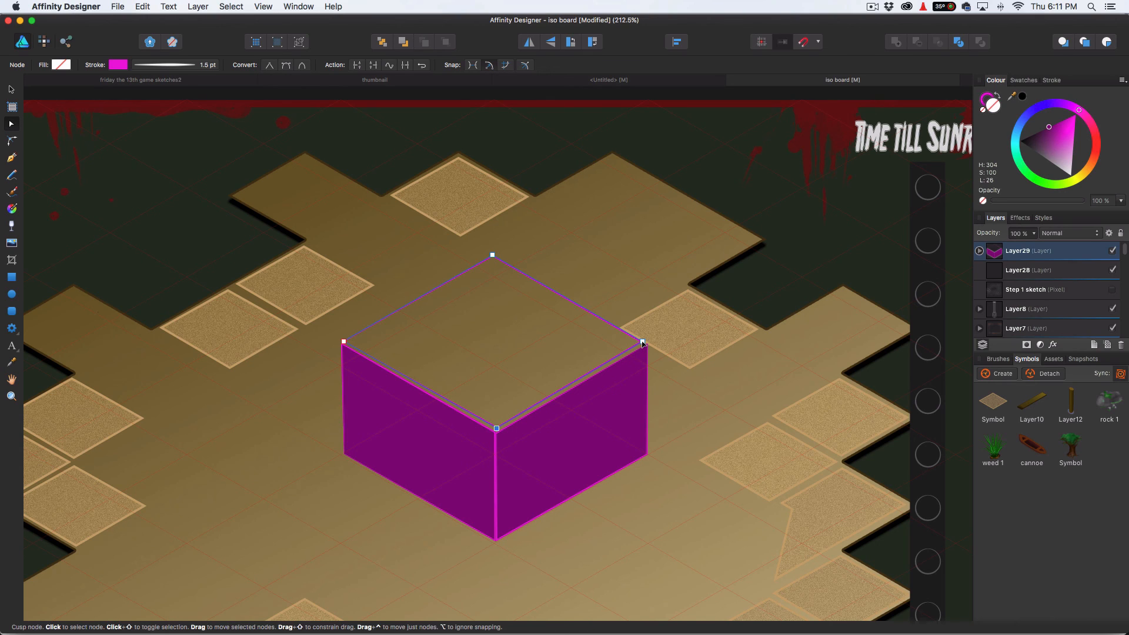
drag(643, 342, 643, 343)
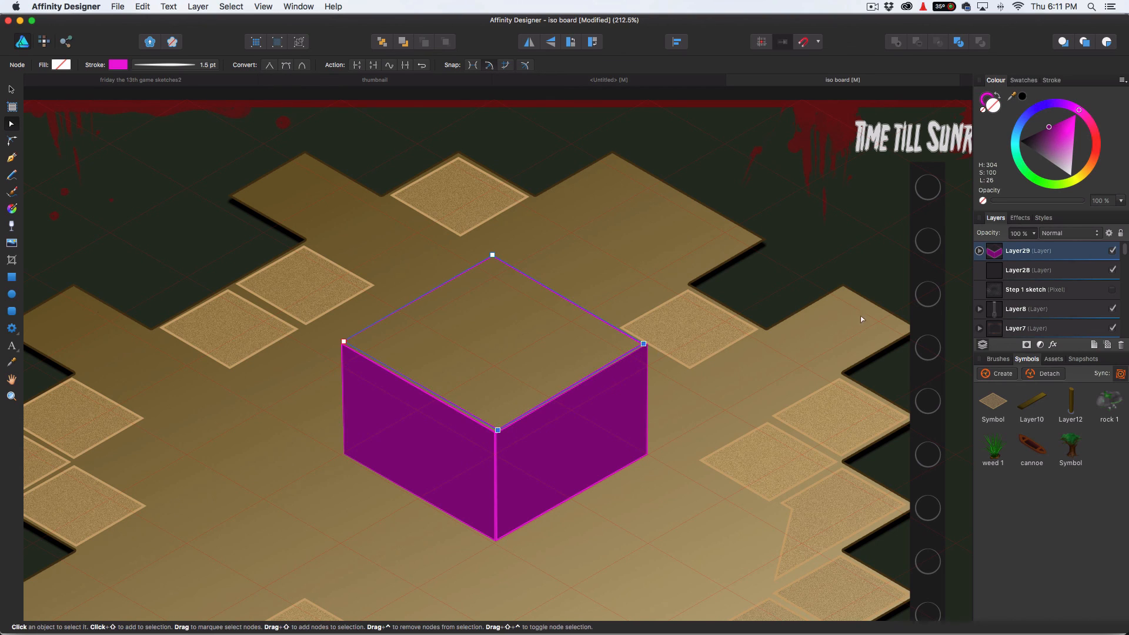
- Fill the box's top face with bright magenta (H 304, S 78, L 47) and deselect it
click(1068, 126)
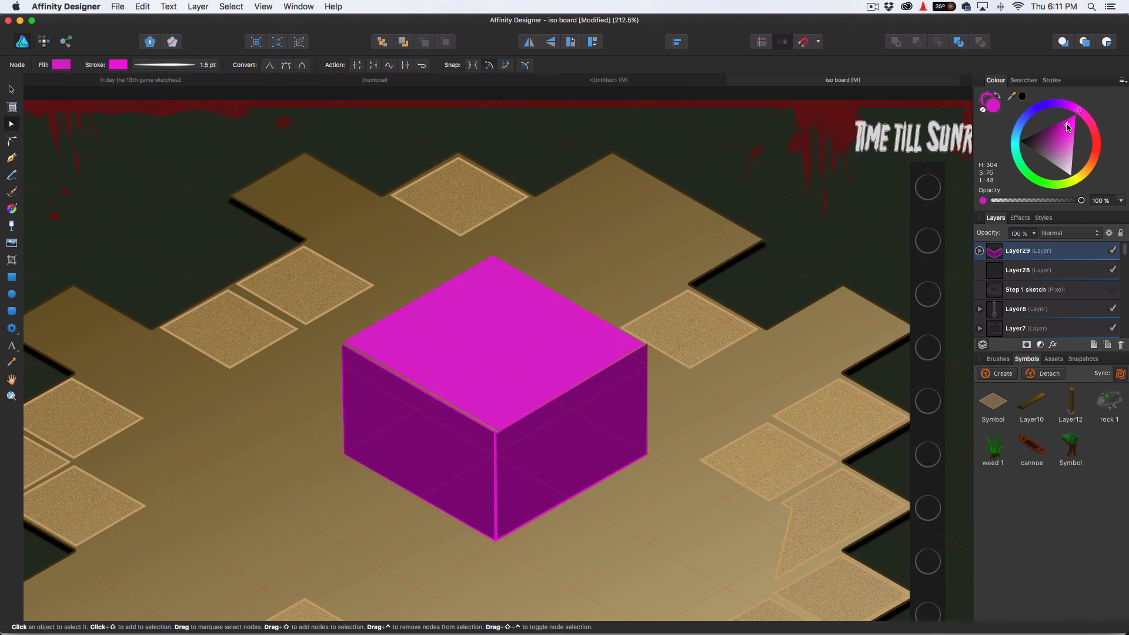
drag(1069, 126, 1067, 125)
click(774, 281)
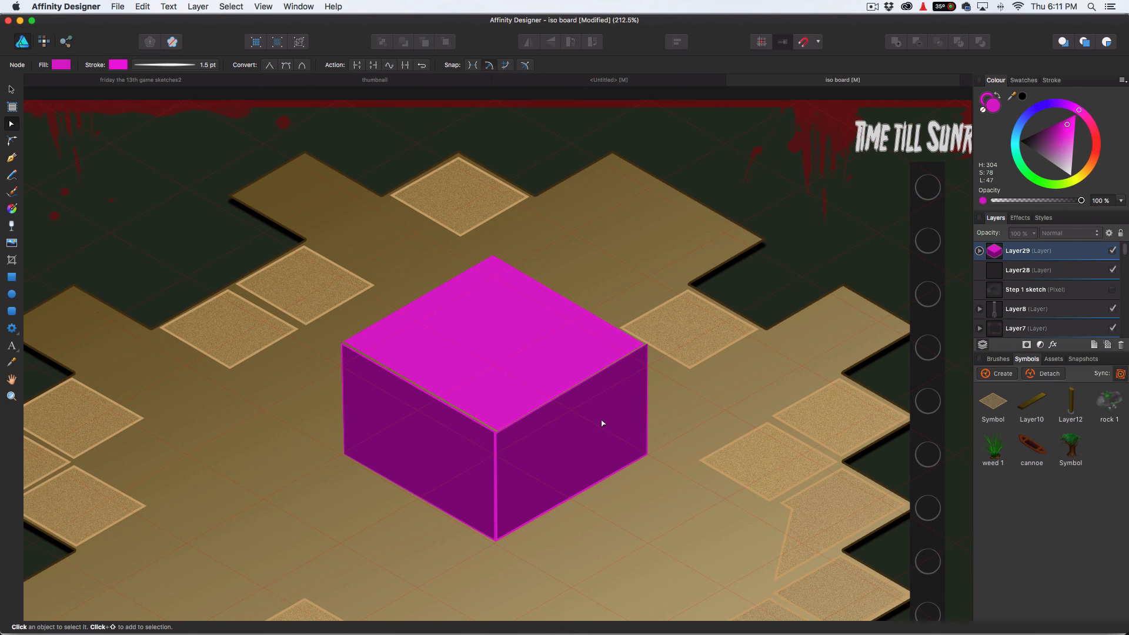
- Change the right wall's fill to a darker, muted purple (H 304, S 55, L 24) and deselect it
click(11, 89)
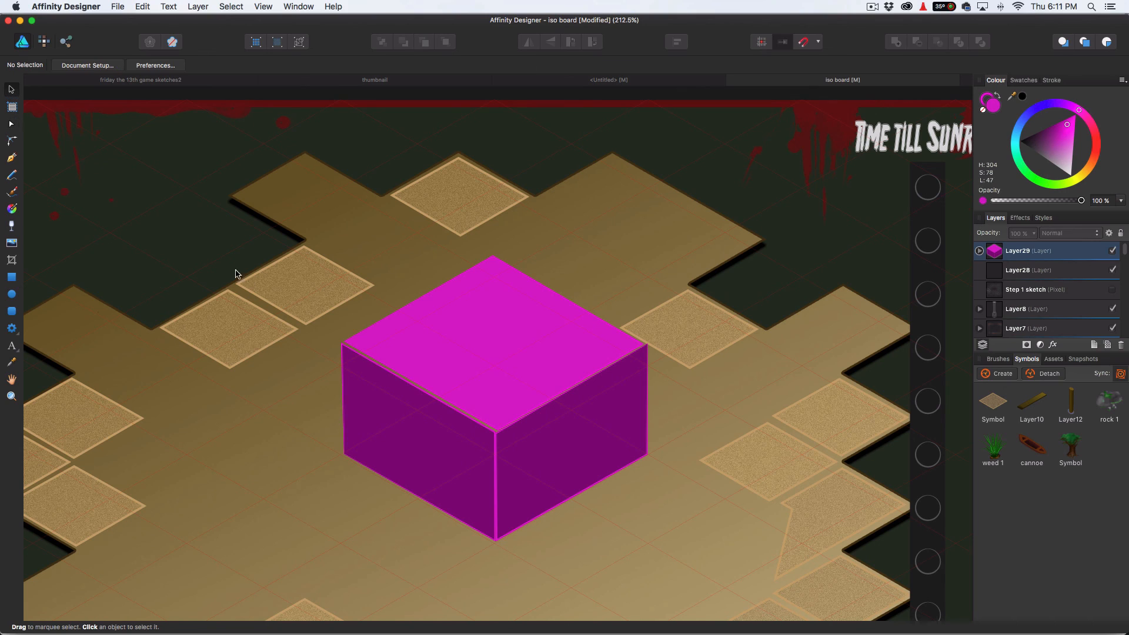
click(575, 434)
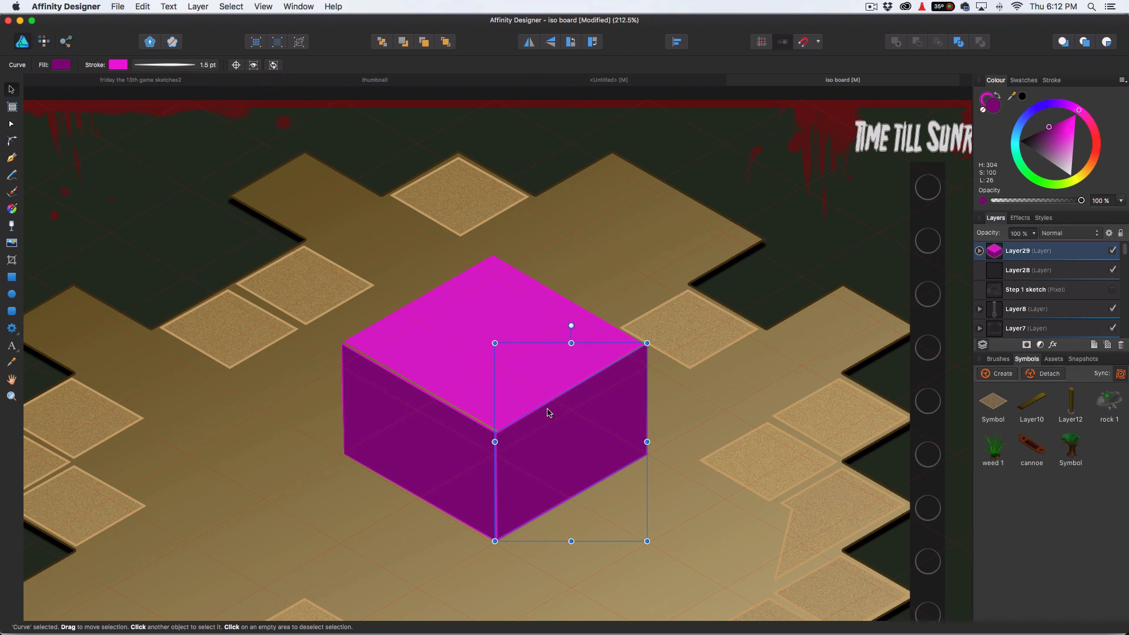
drag(1063, 128, 1040, 138)
click(810, 273)
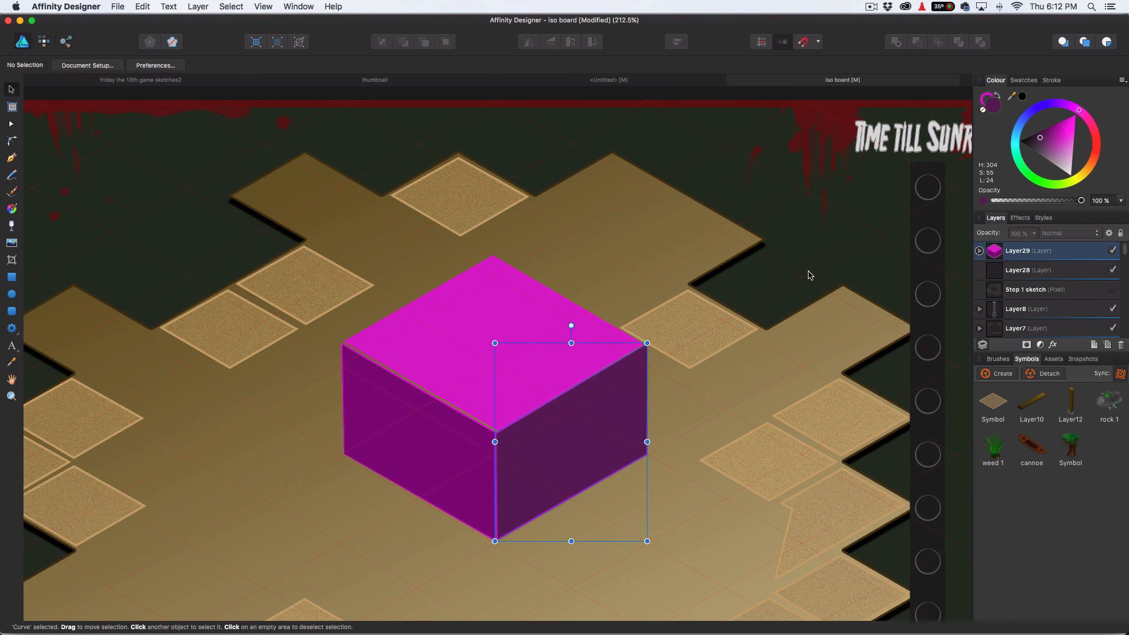
- Hide the isometric grid in the Grid and Snapping Axis settings, with the whole board in view
scroll(447, 383, down, 5)
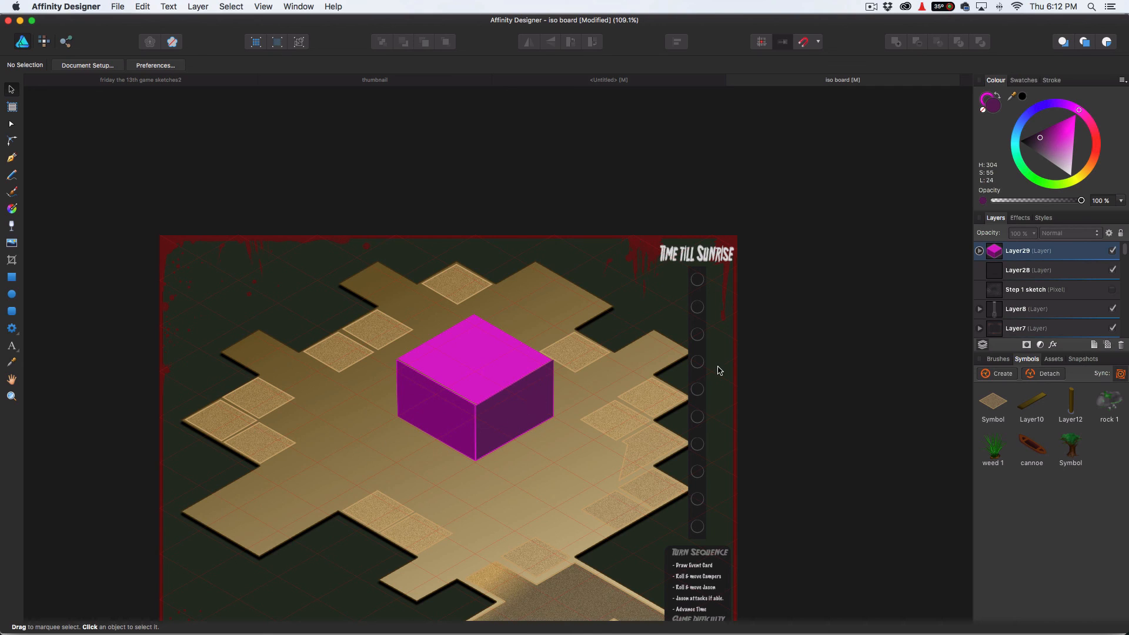
scroll(538, 435, down, 3)
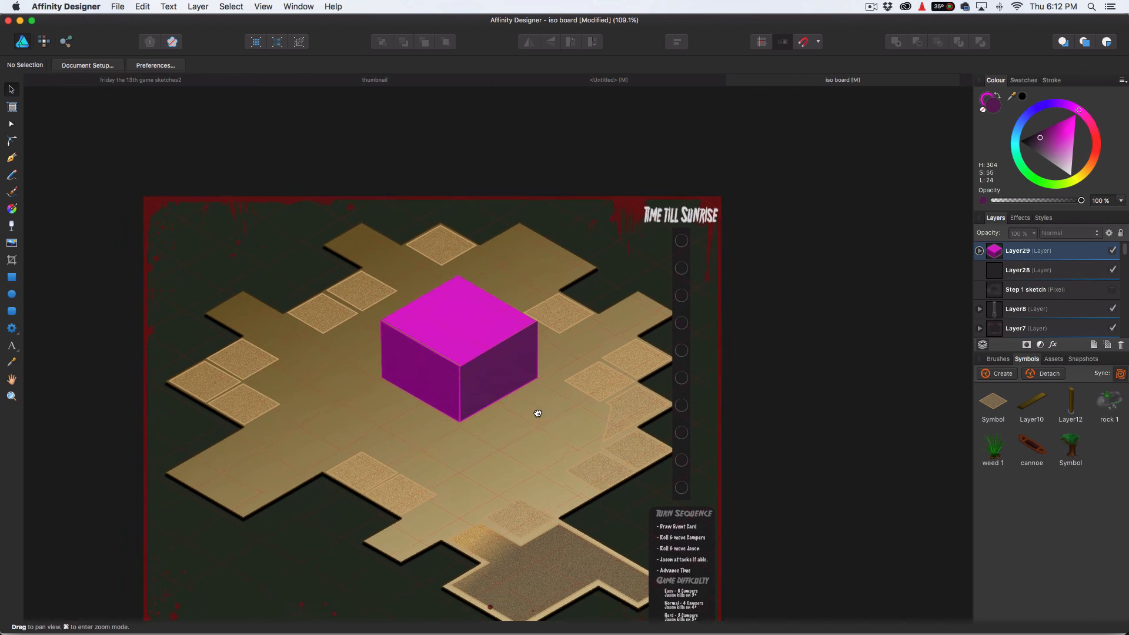
click(265, 7)
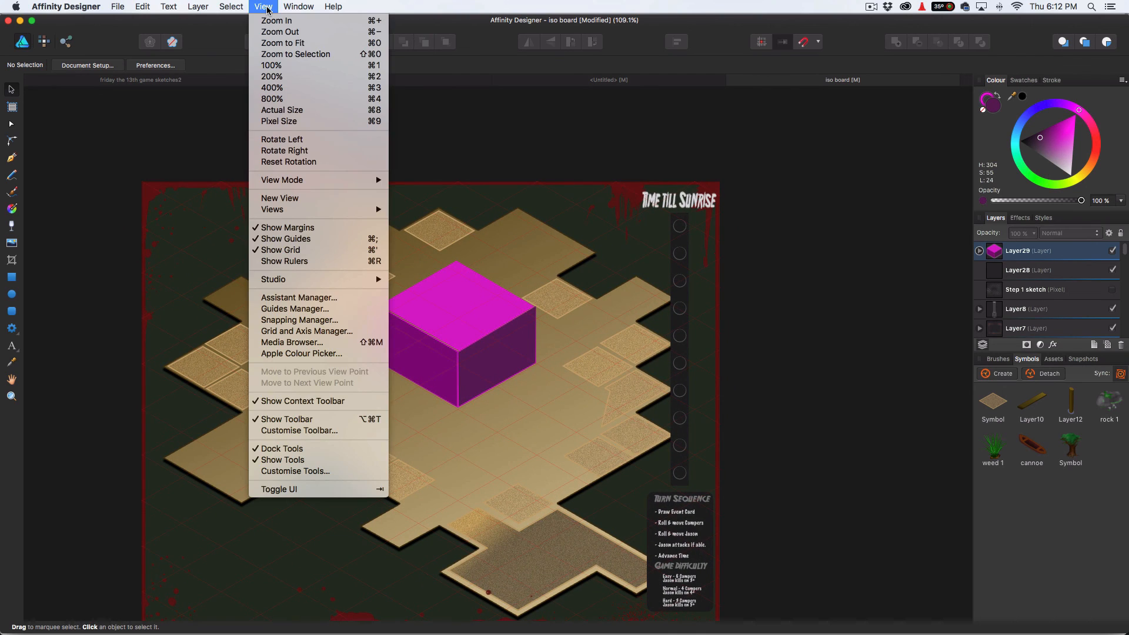
mouse_move(266, 7)
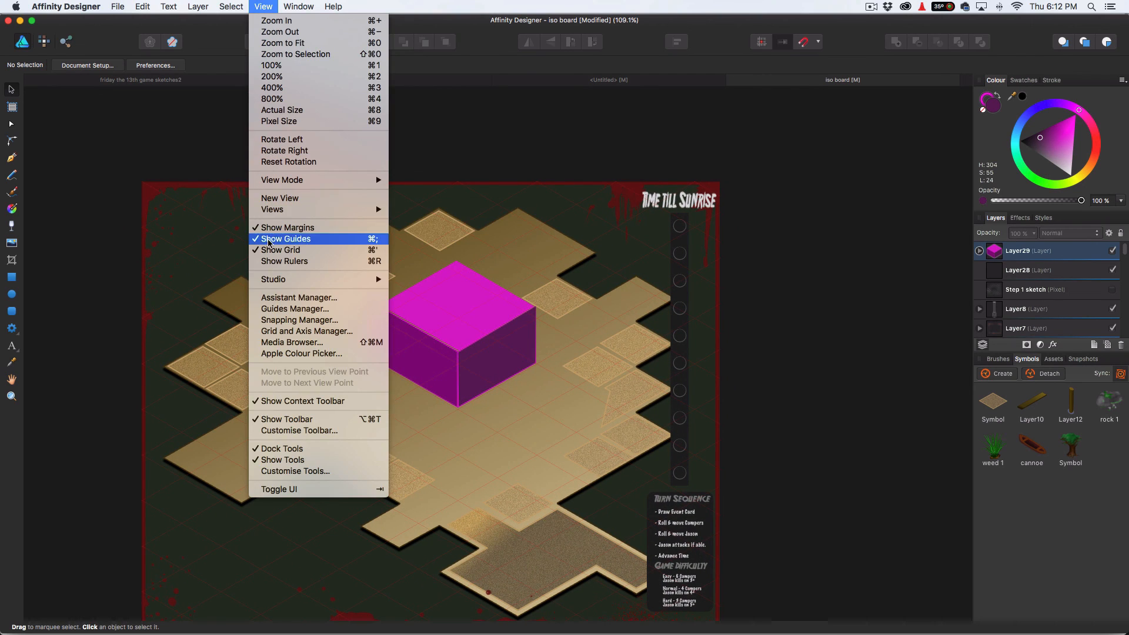
click(306, 331)
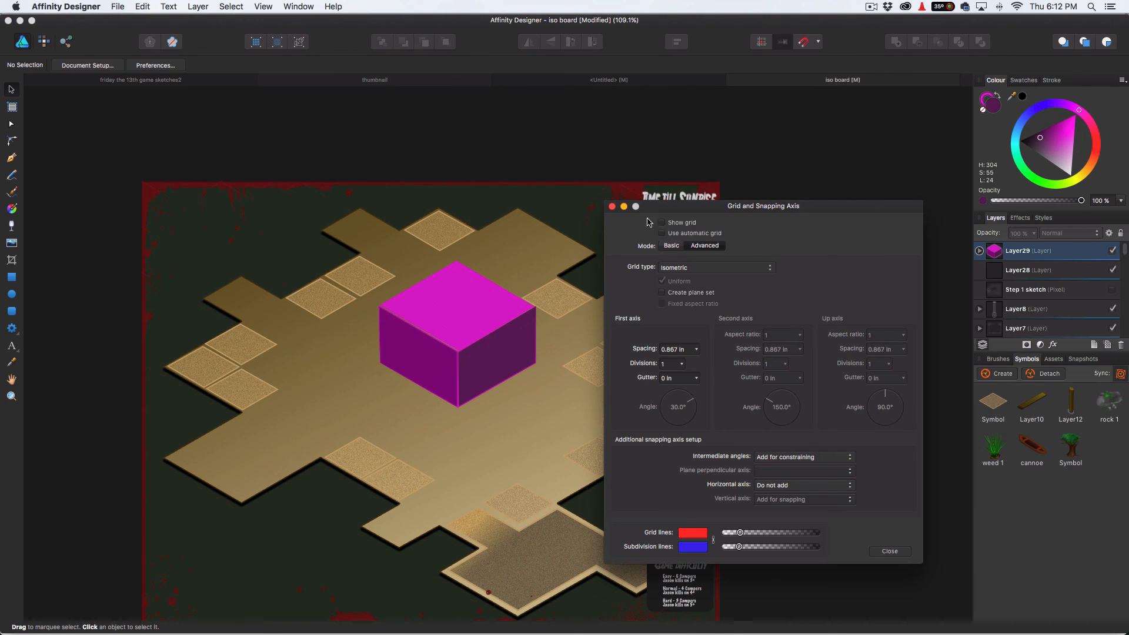
click(612, 206)
drag(489, 355, 478, 303)
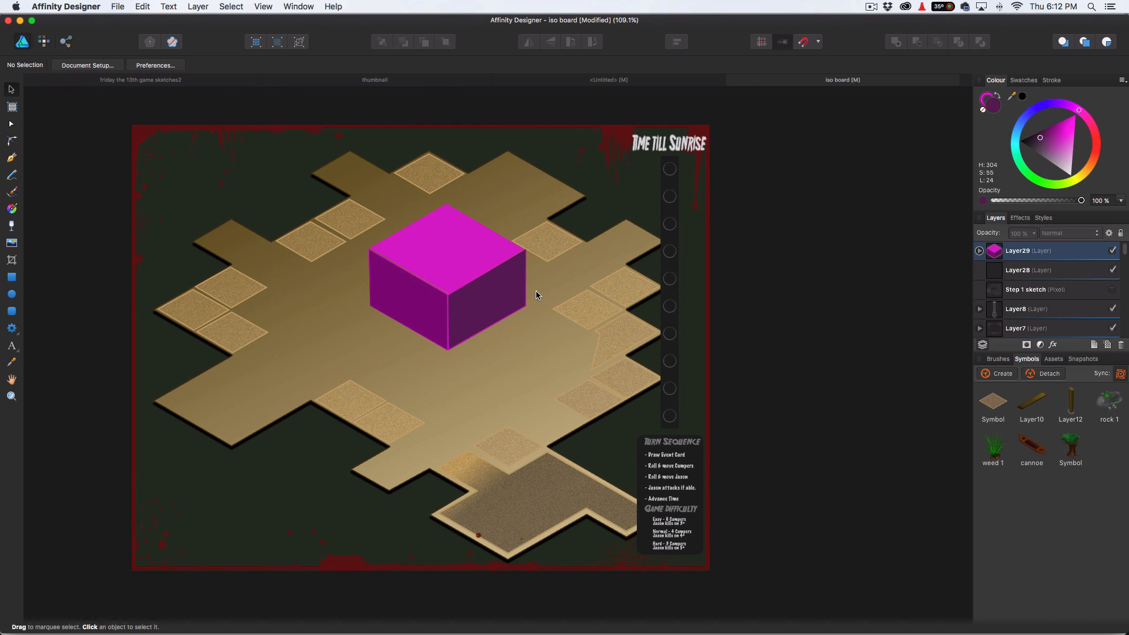